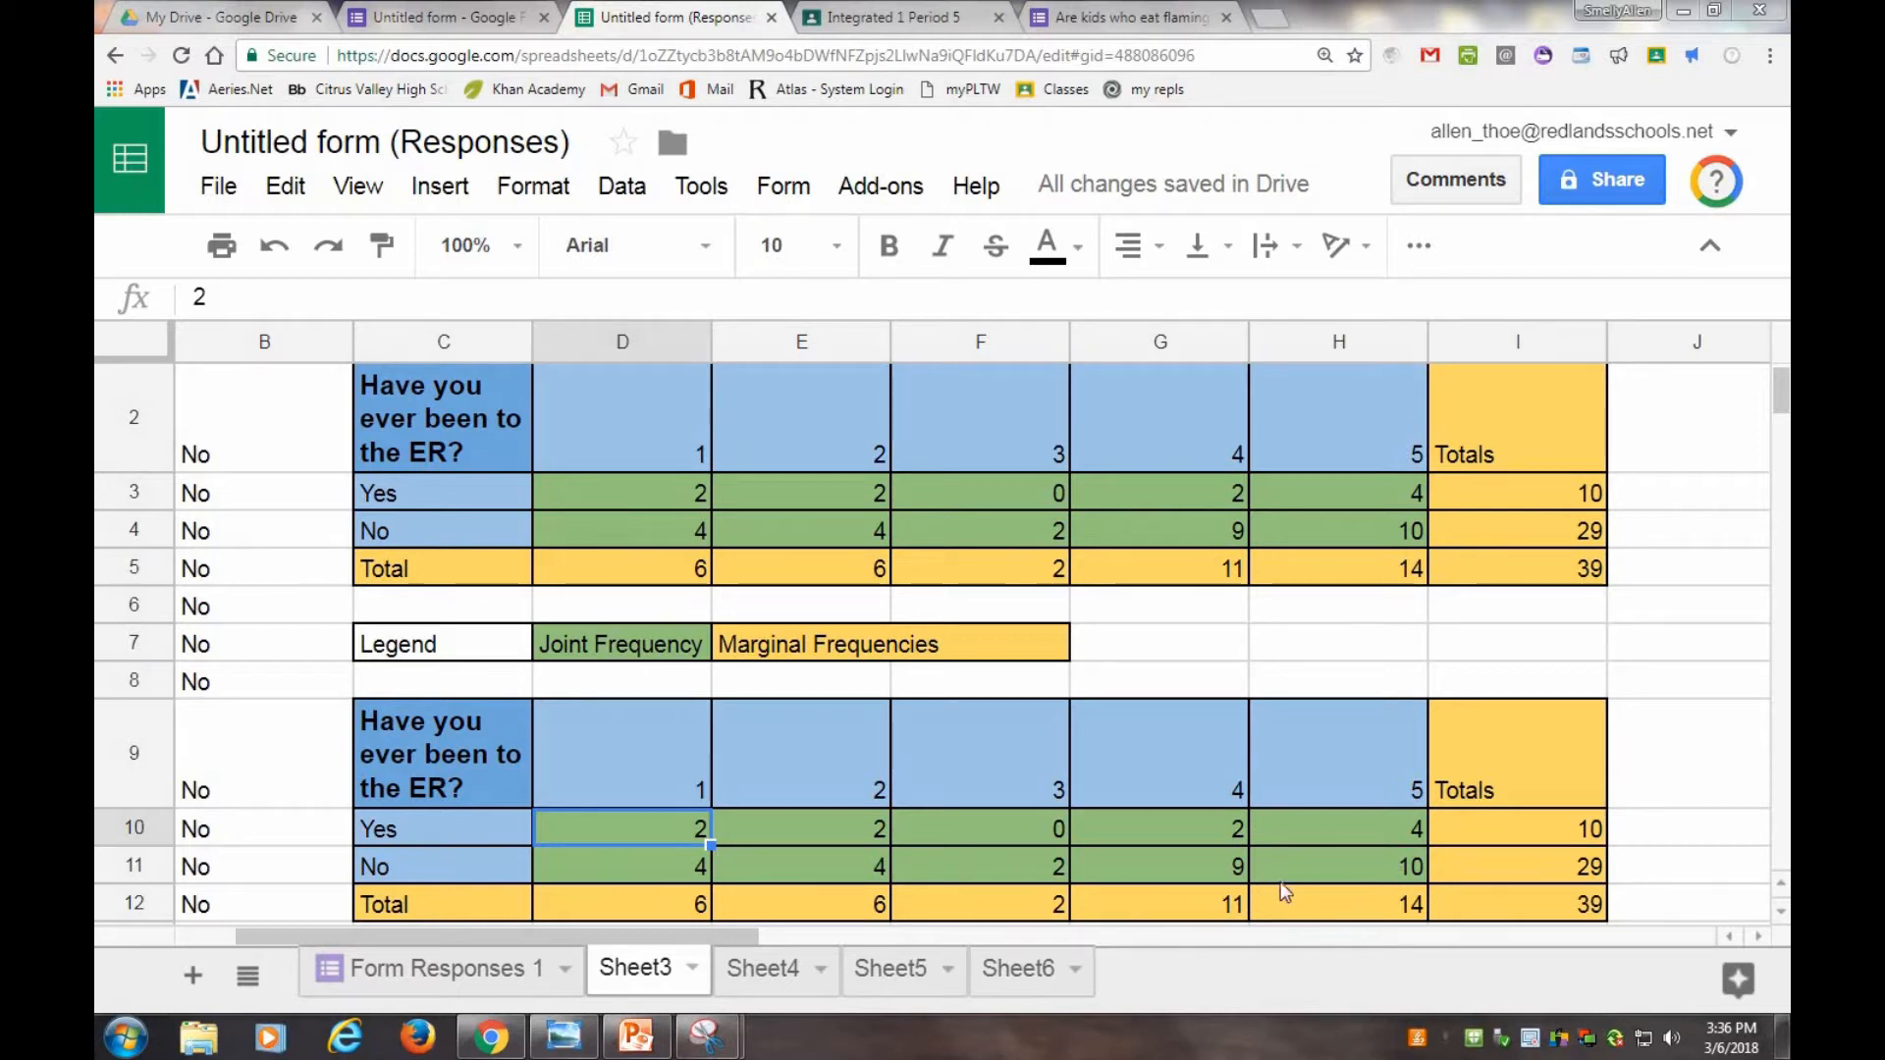
Enter 2/39 into cell D10, the 'Yes' cell under rating 1 in the second table.
left_click(1590, 905)
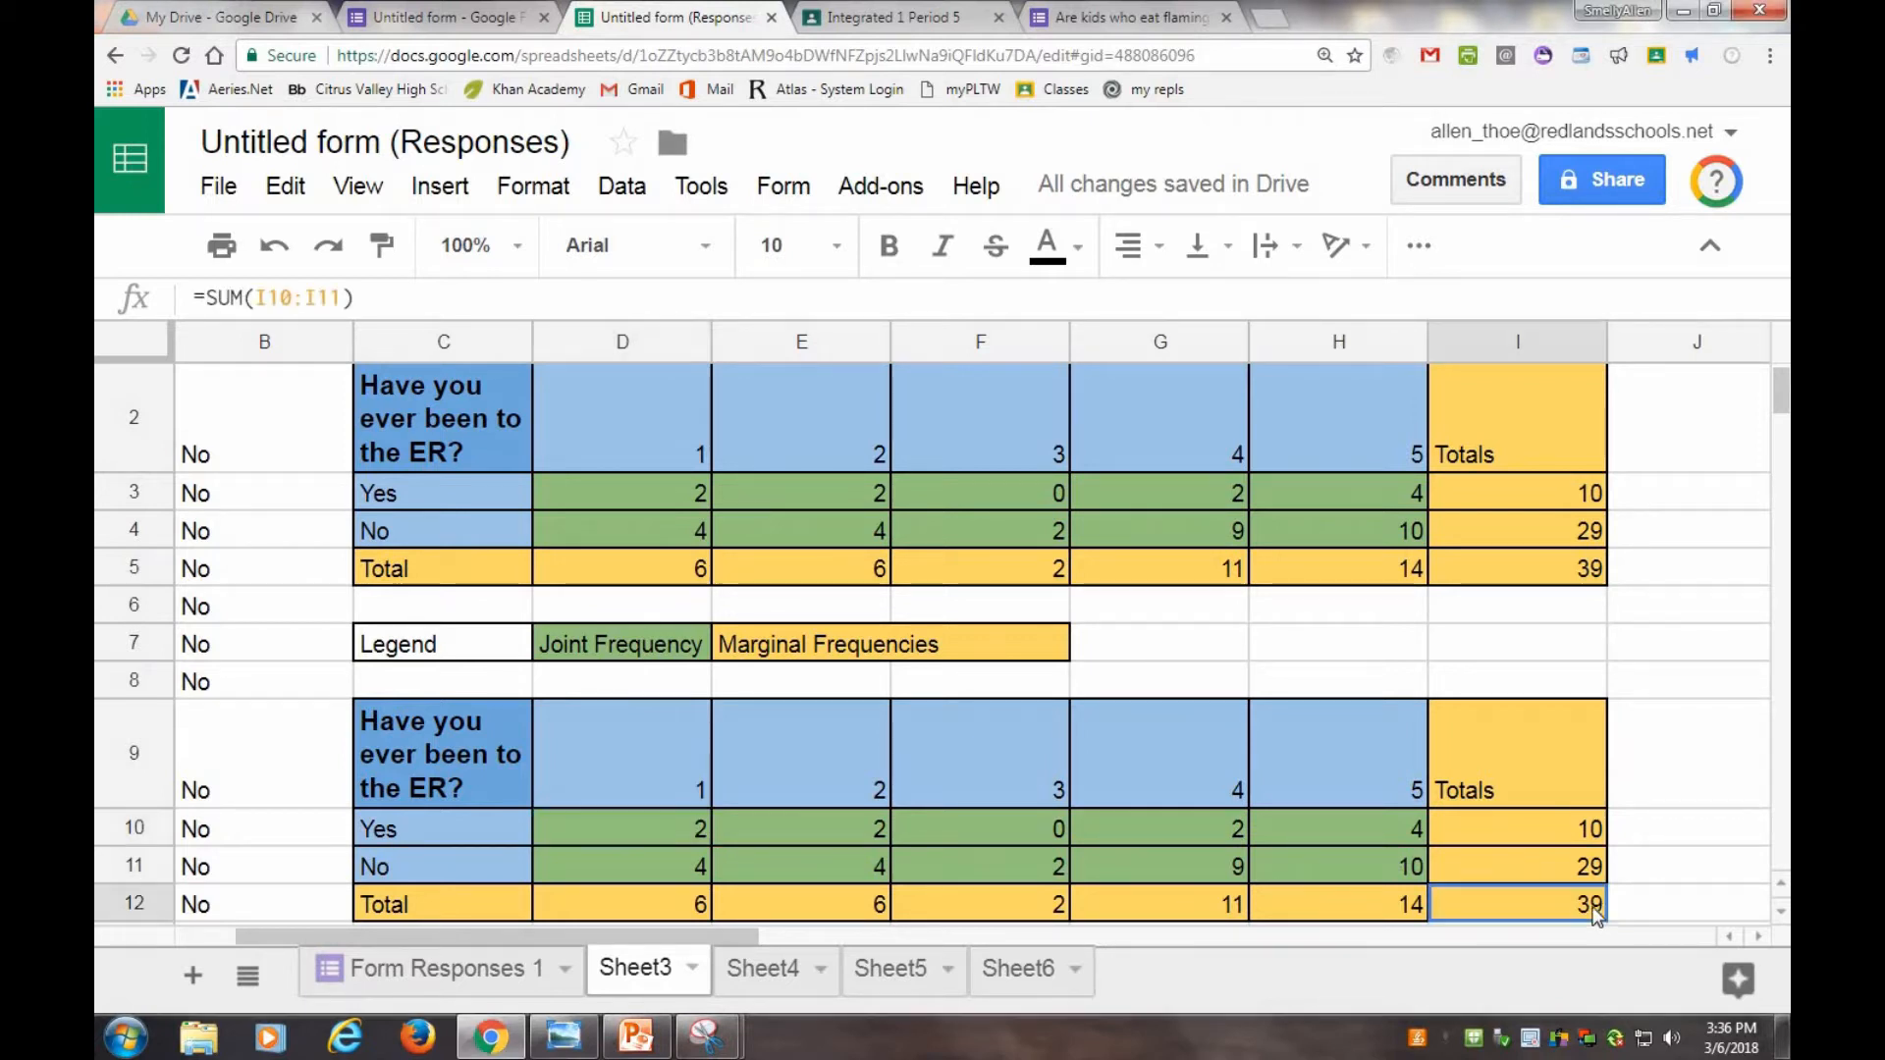
left_click(1583, 573)
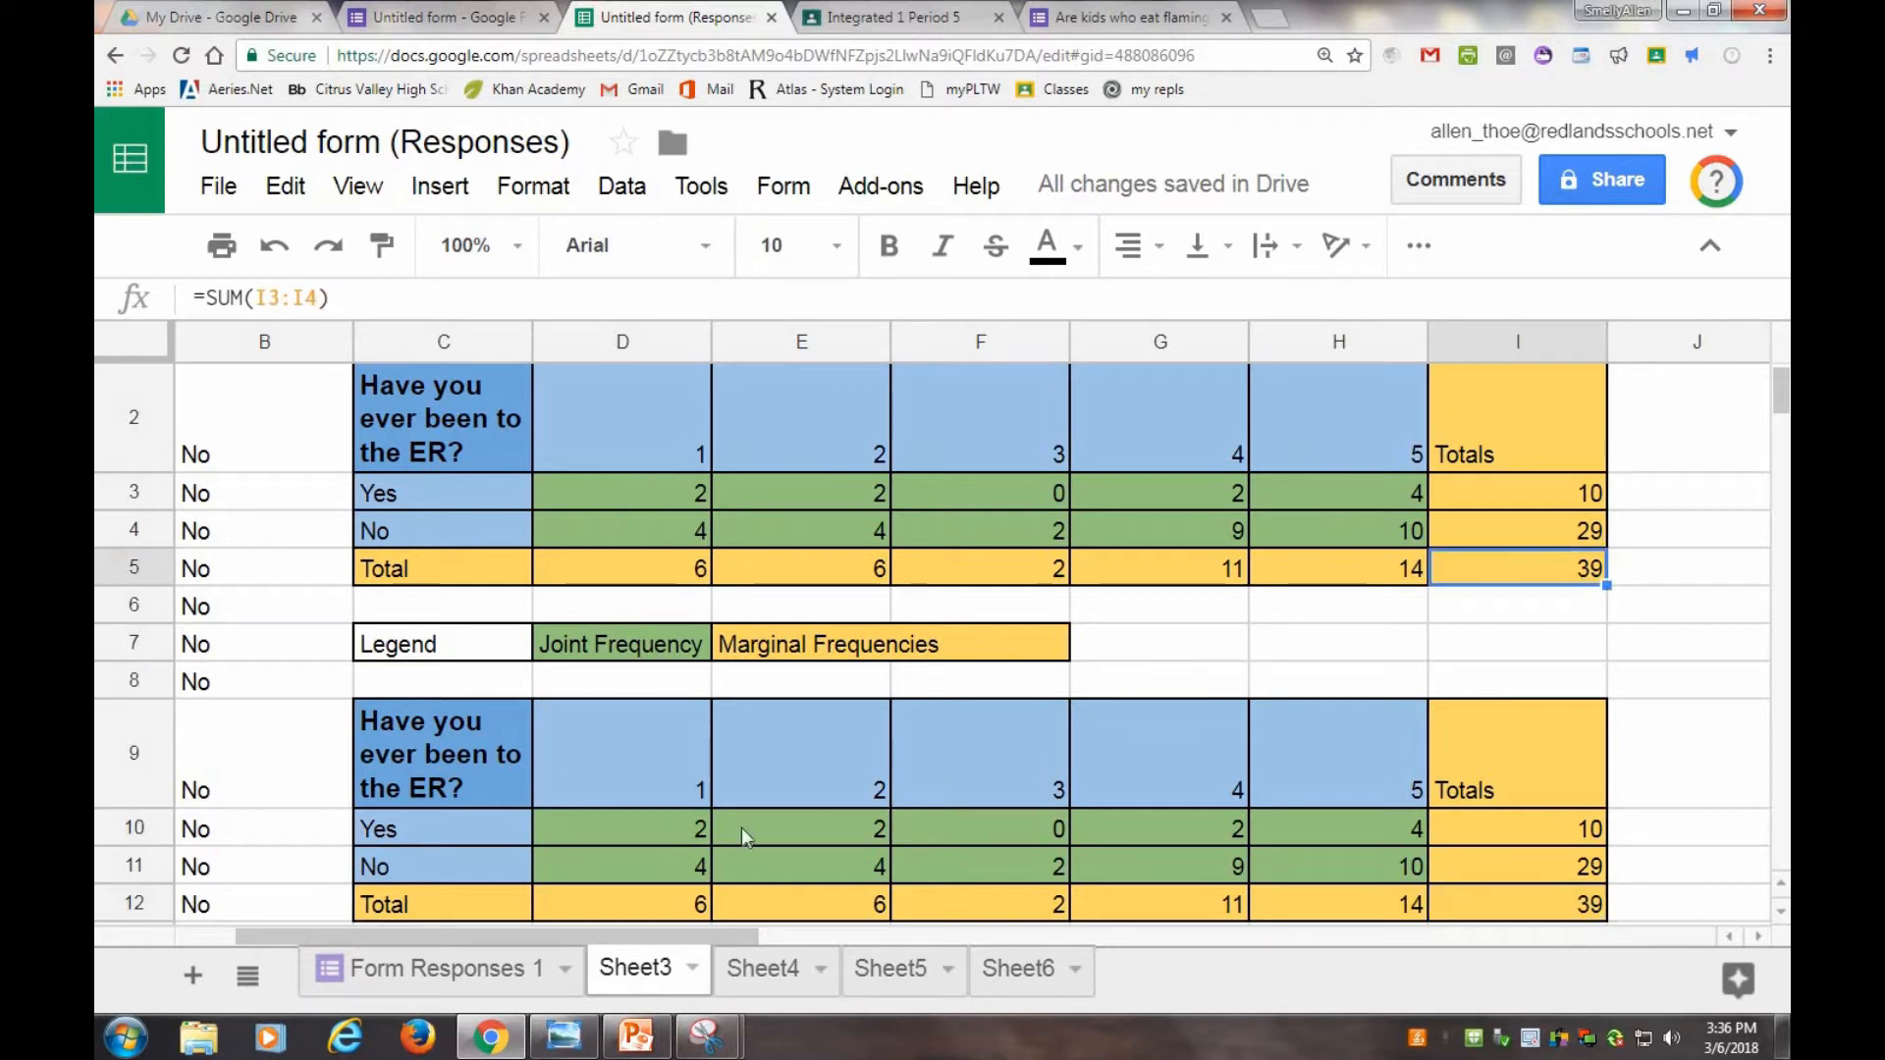
left_click(688, 834)
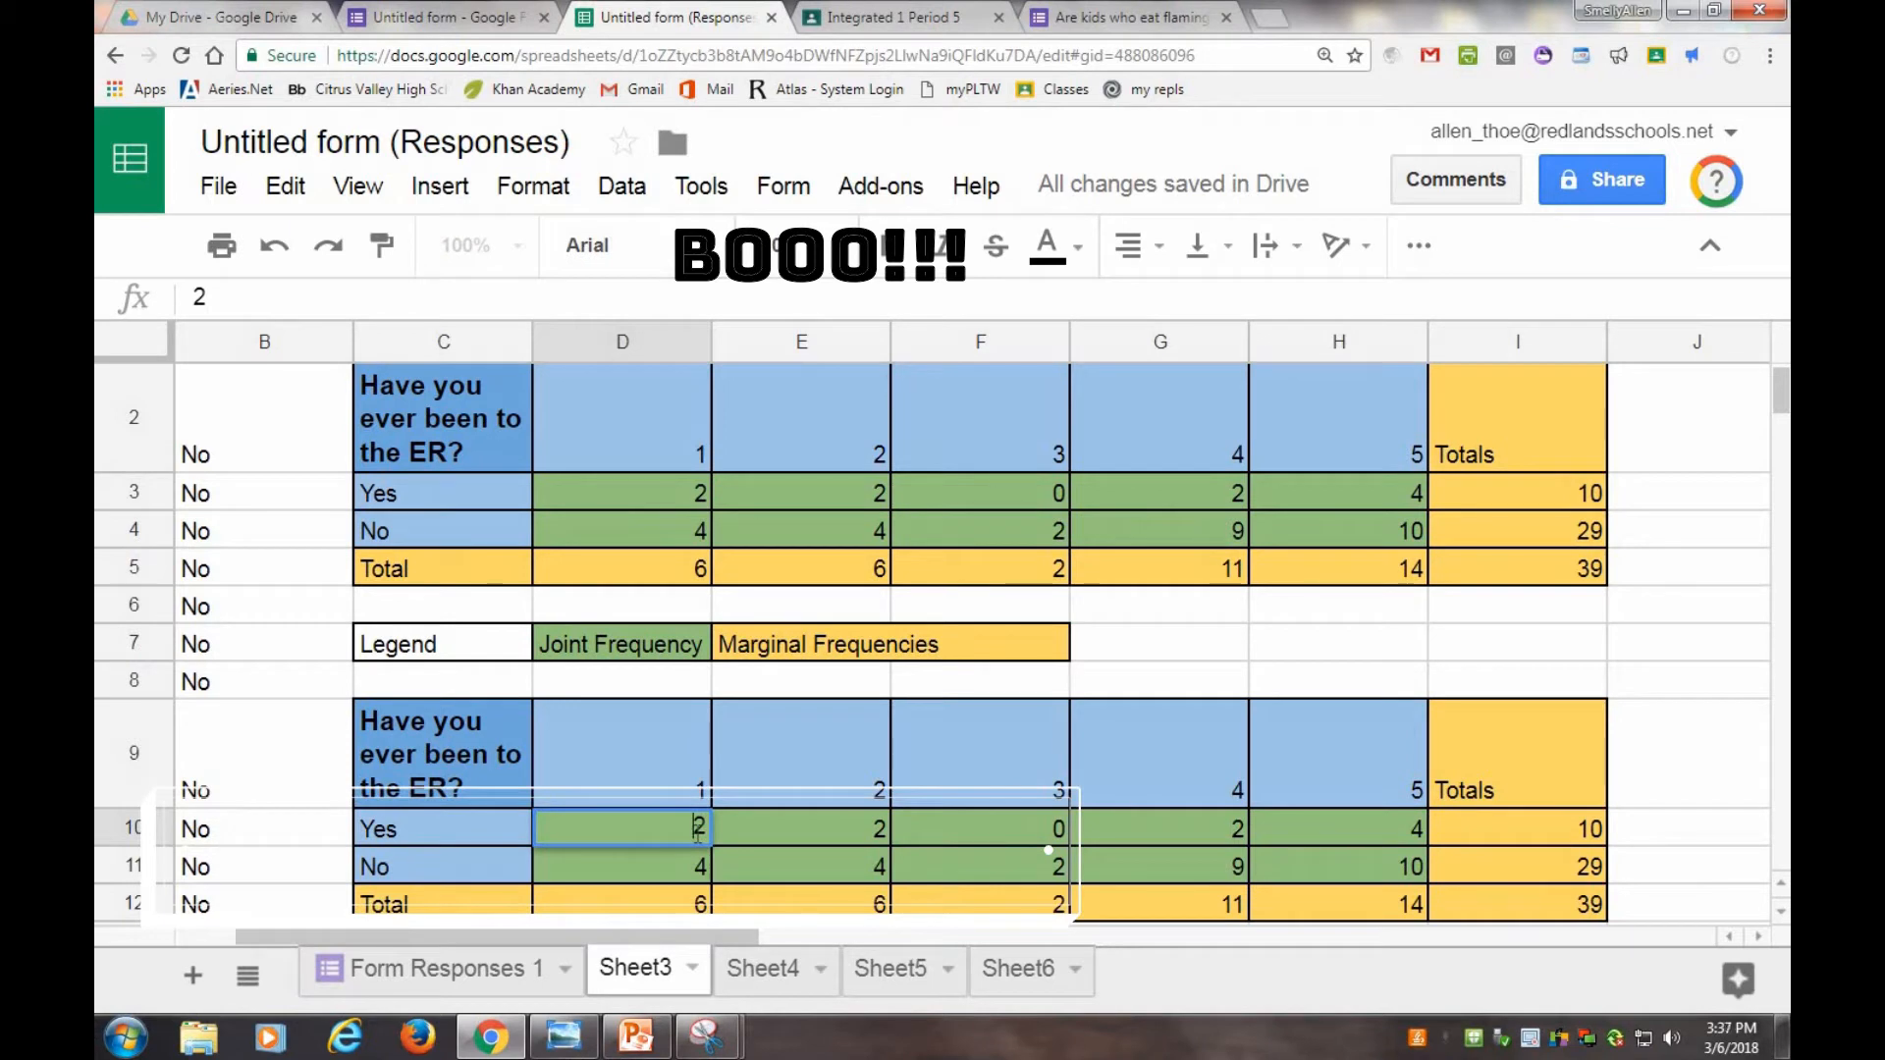
type("/39")
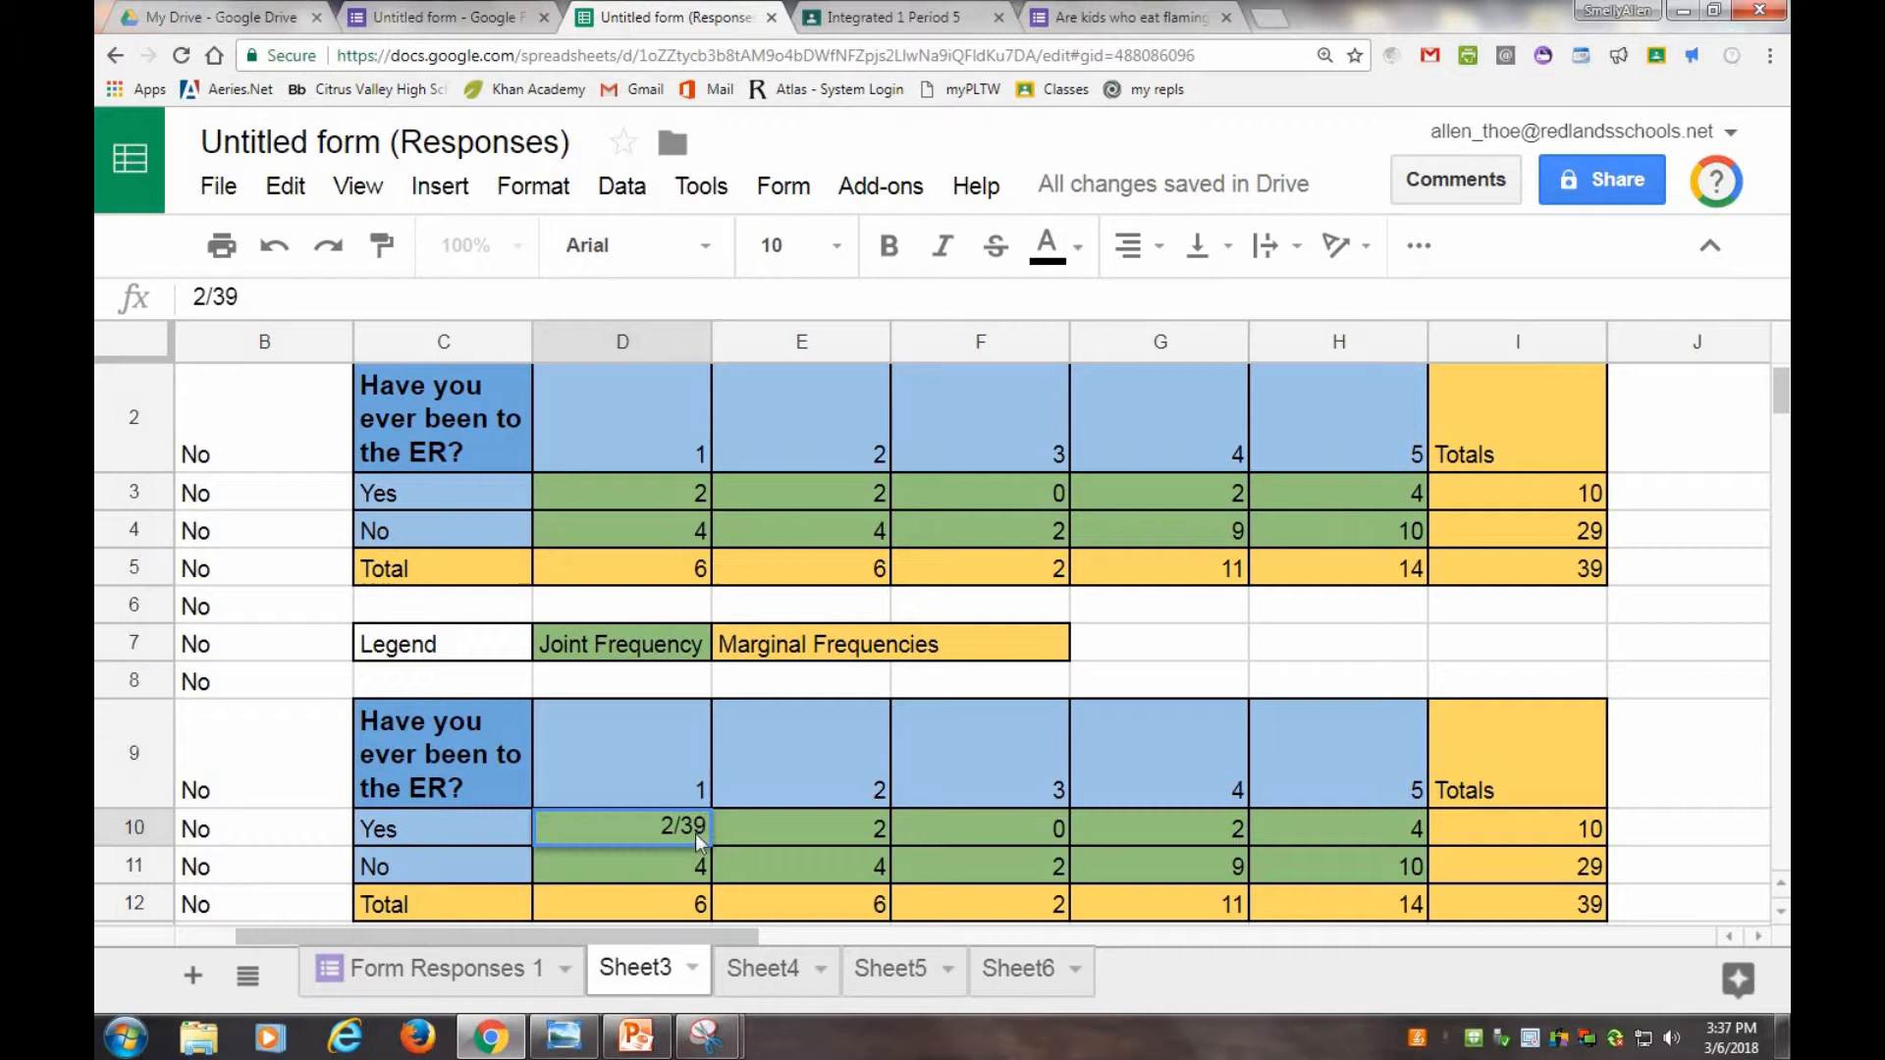
key("Return")
Turn the D10 entry into the formula =2/39.
double_click(551, 830)
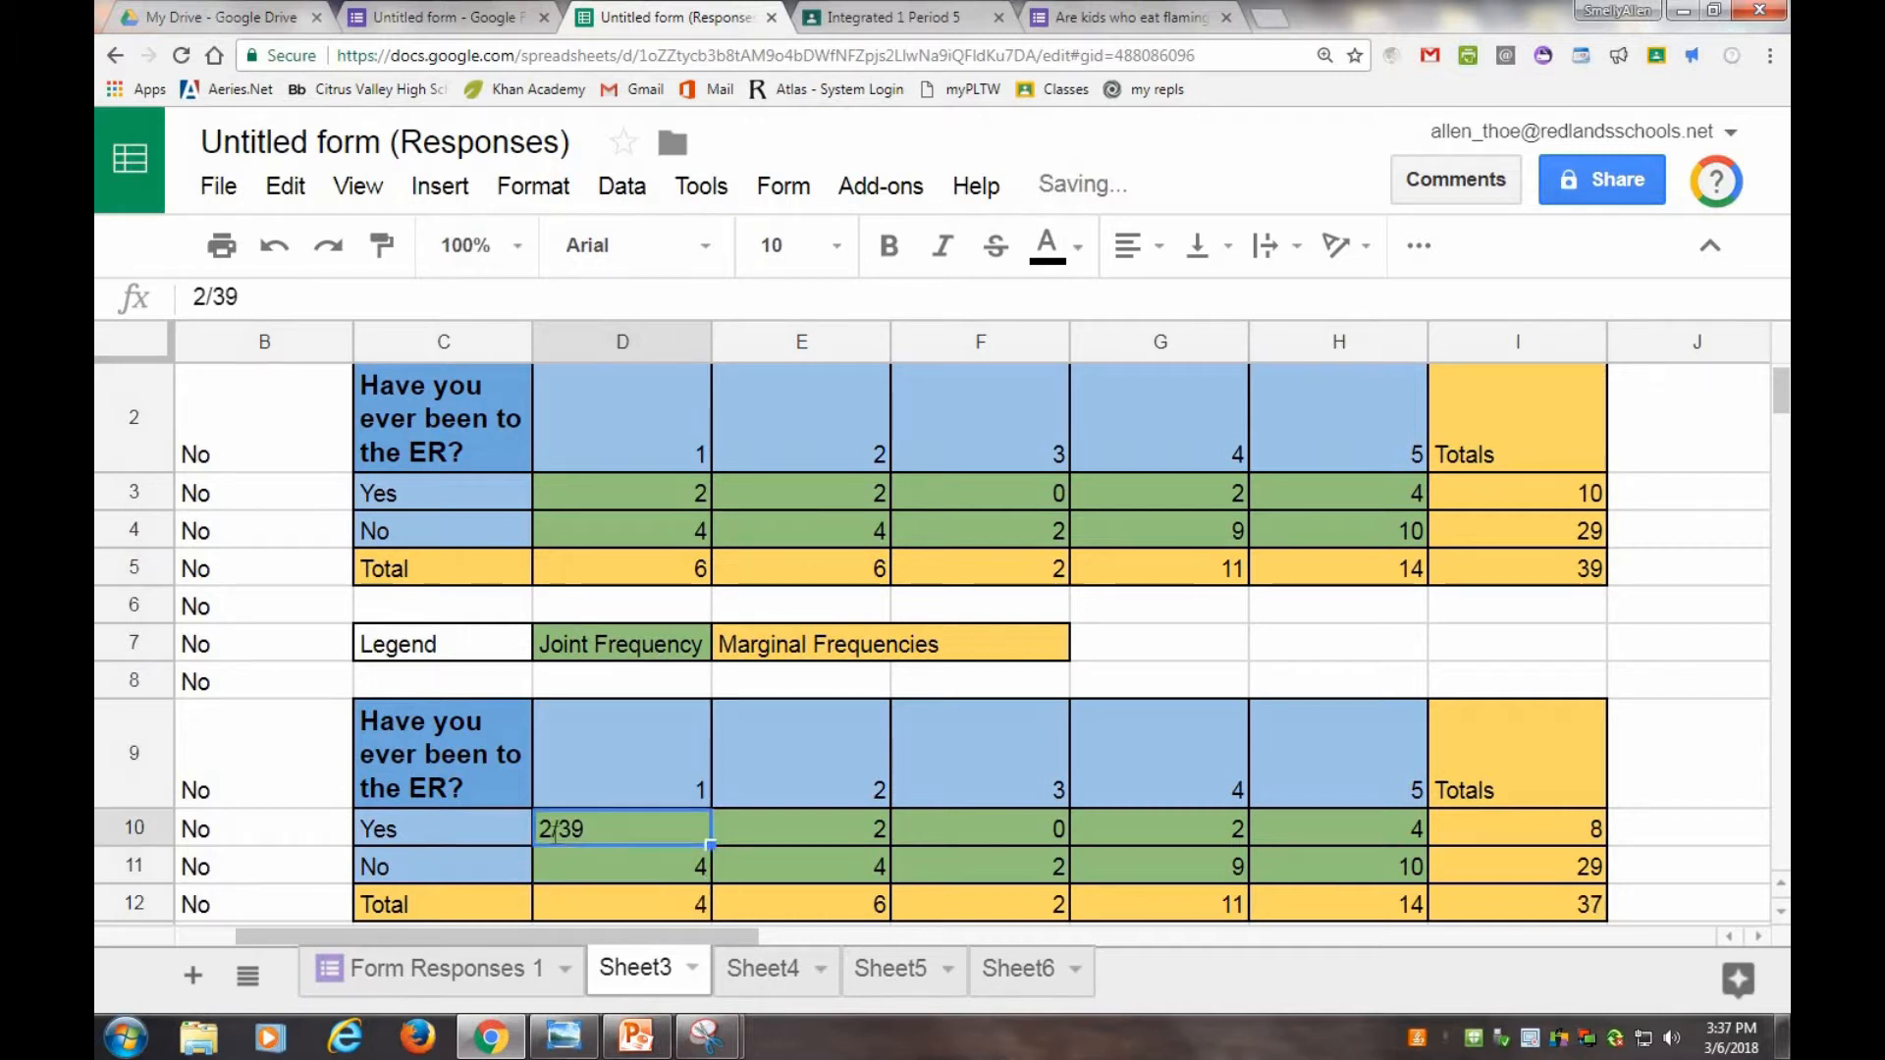
left_click(547, 831)
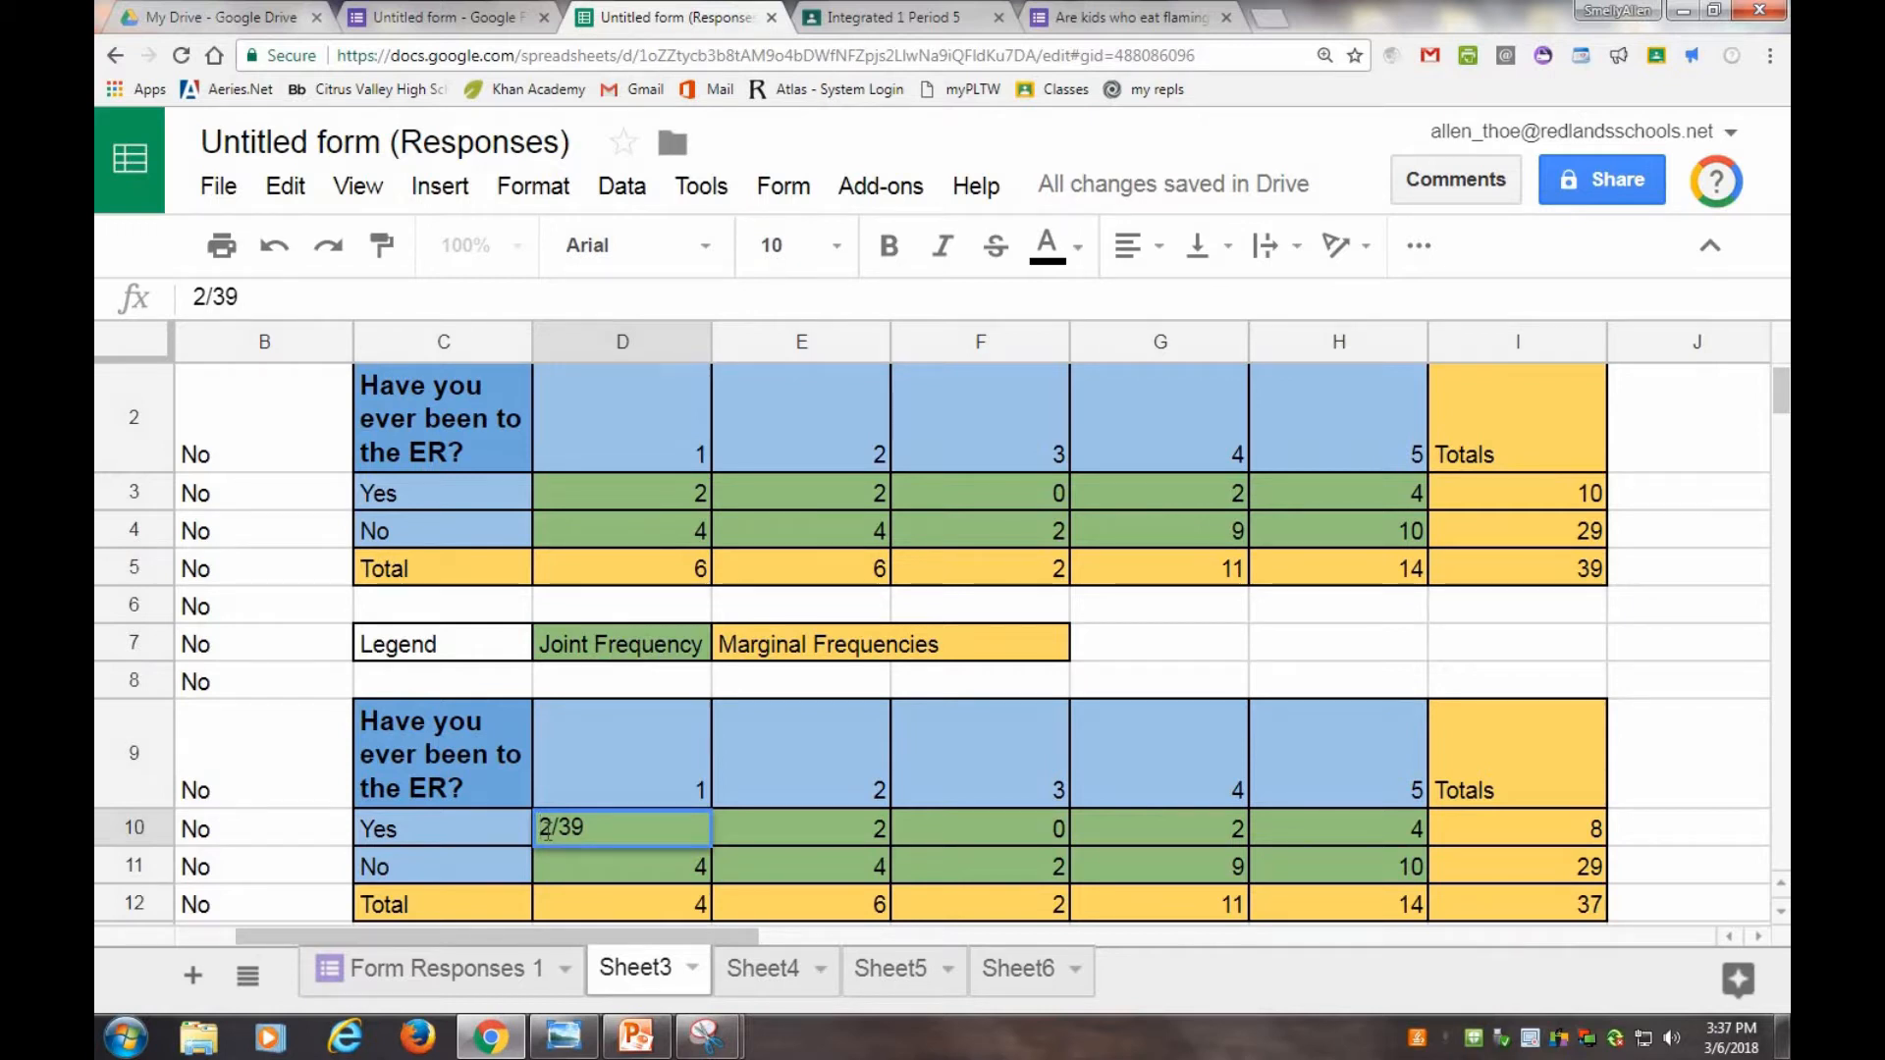
type("=")
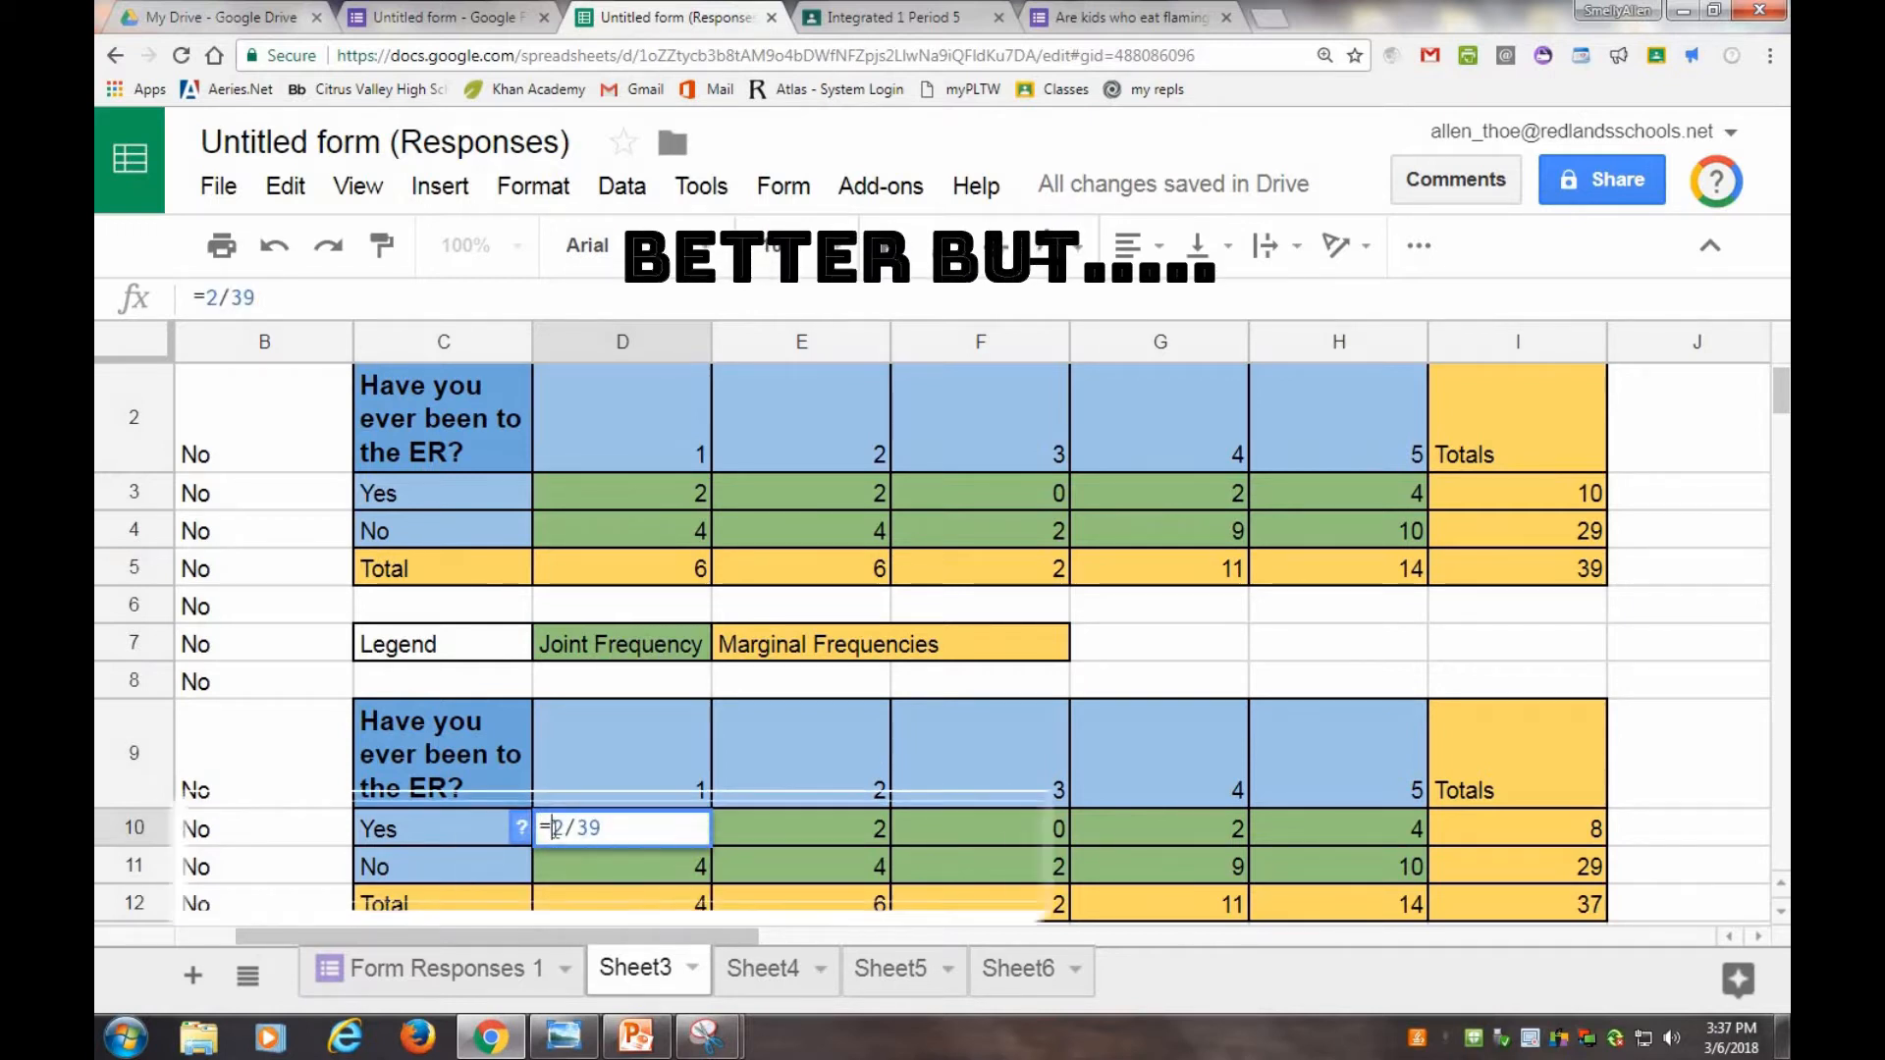
left_click(623, 838)
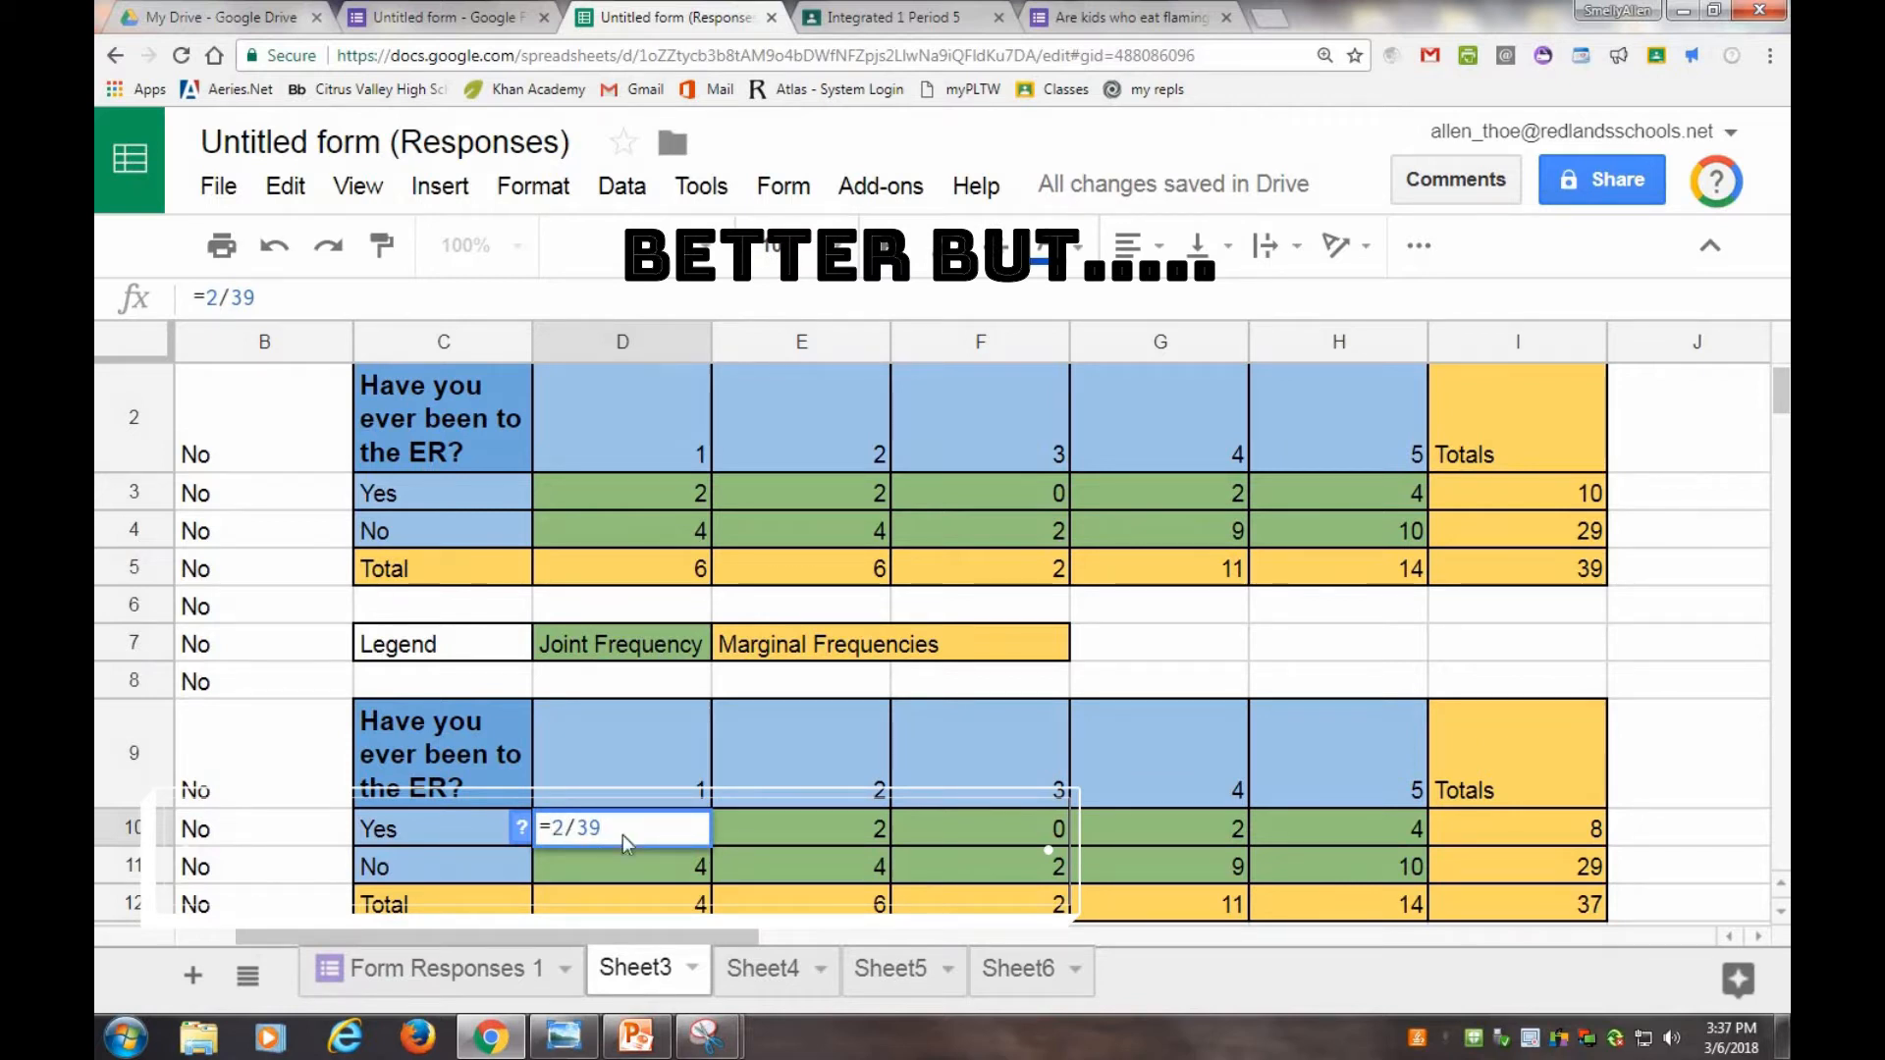
key("Return")
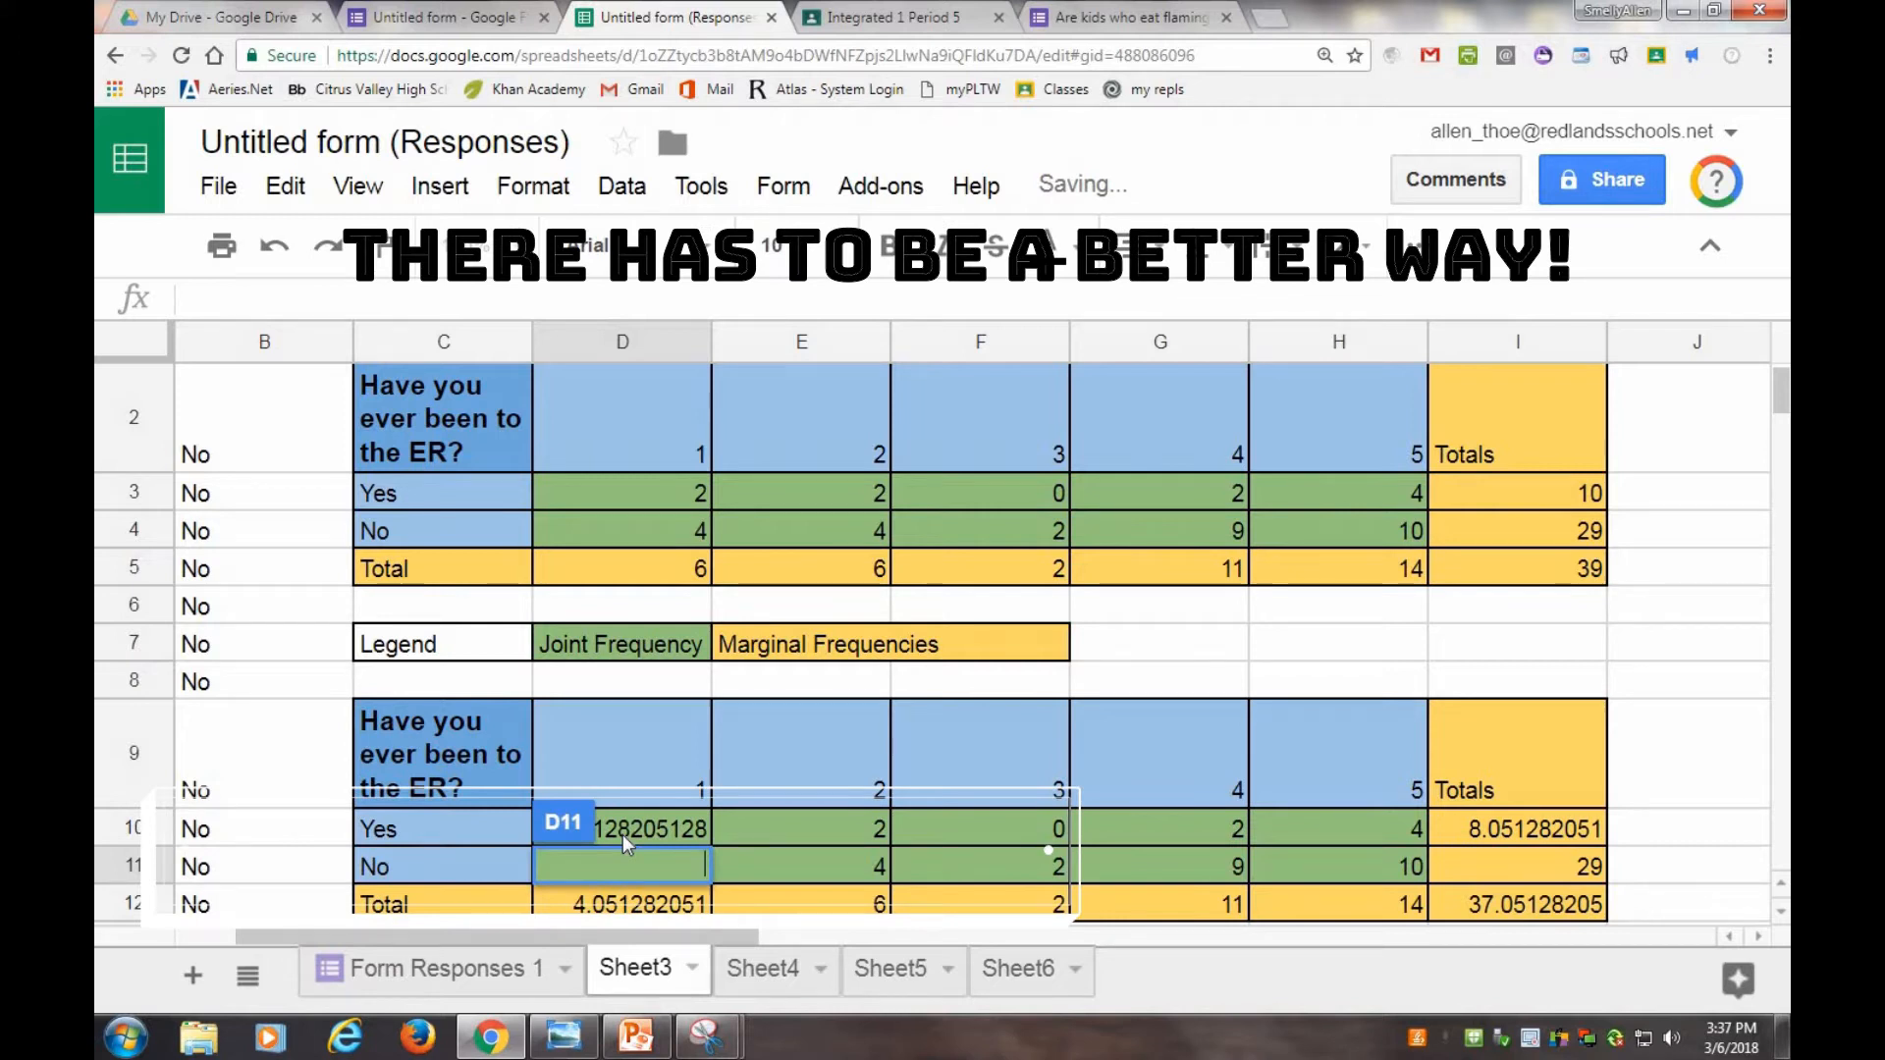
left_click(668, 837)
left_click(825, 892)
left_click(805, 866)
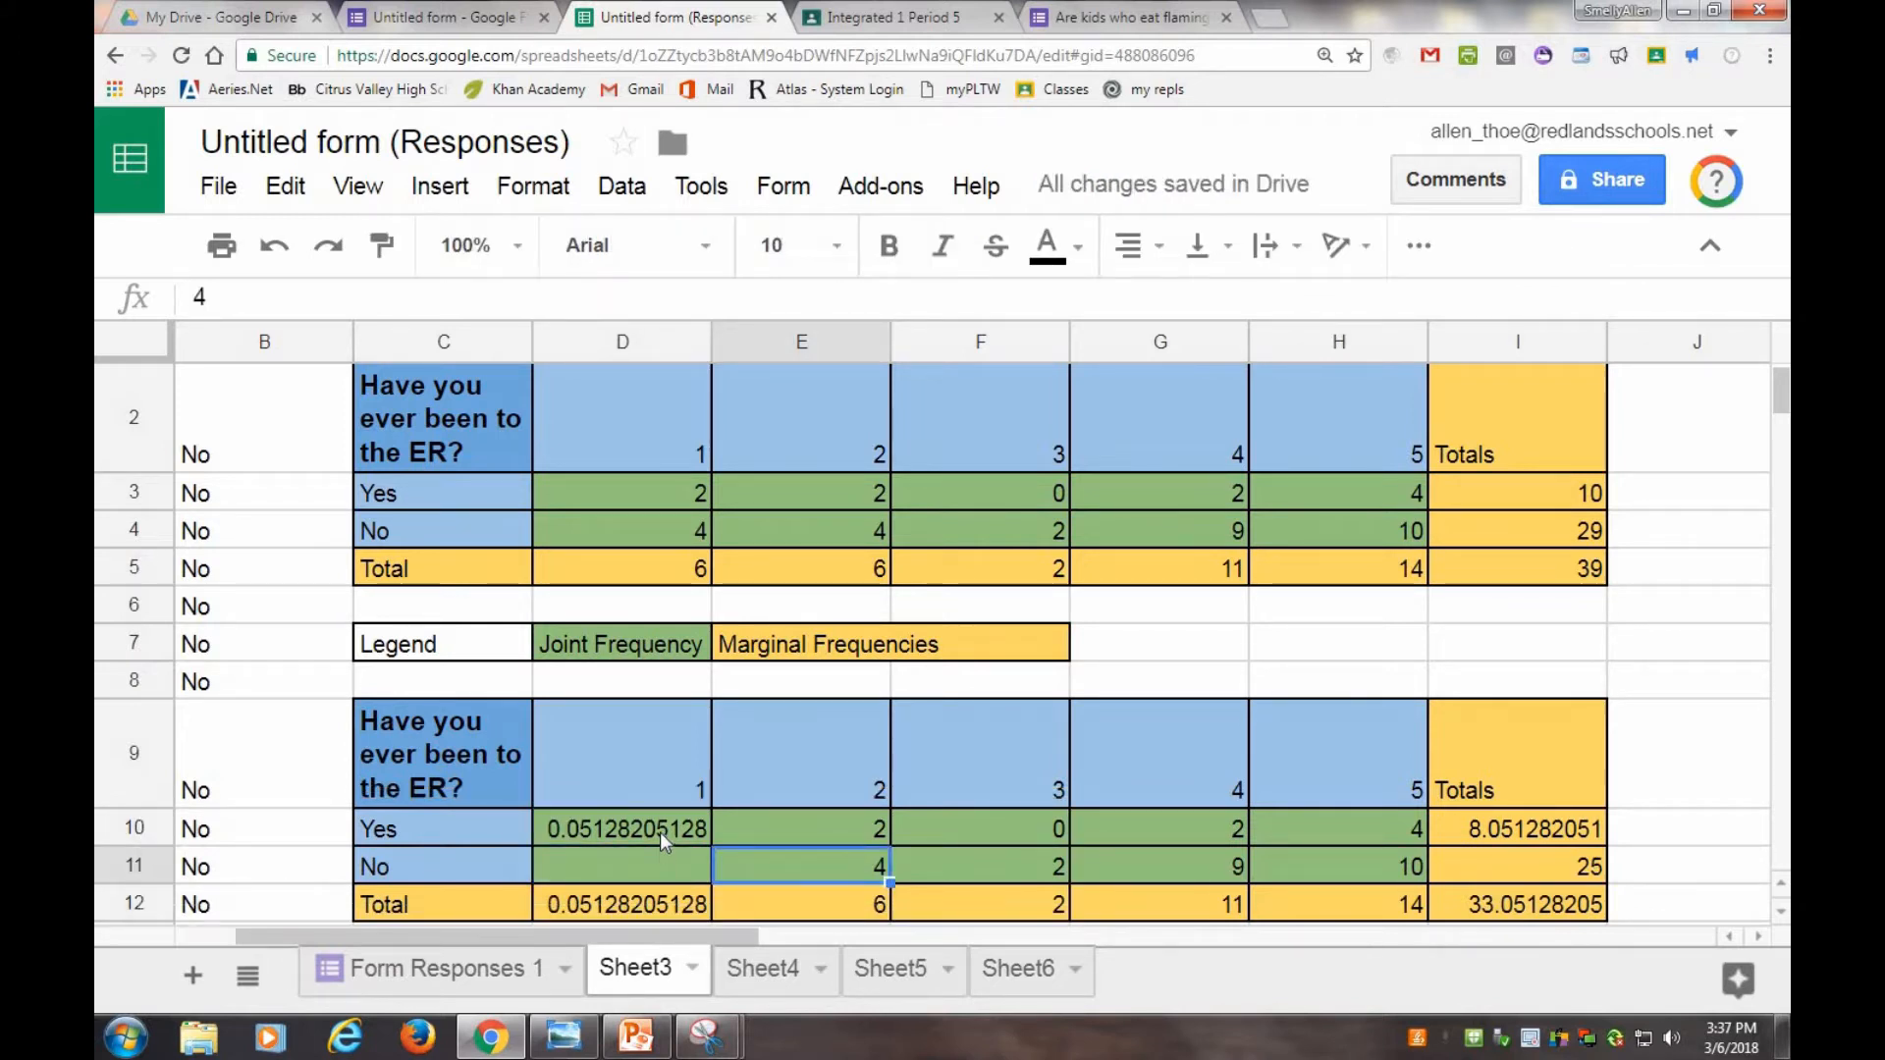
left_click(660, 833)
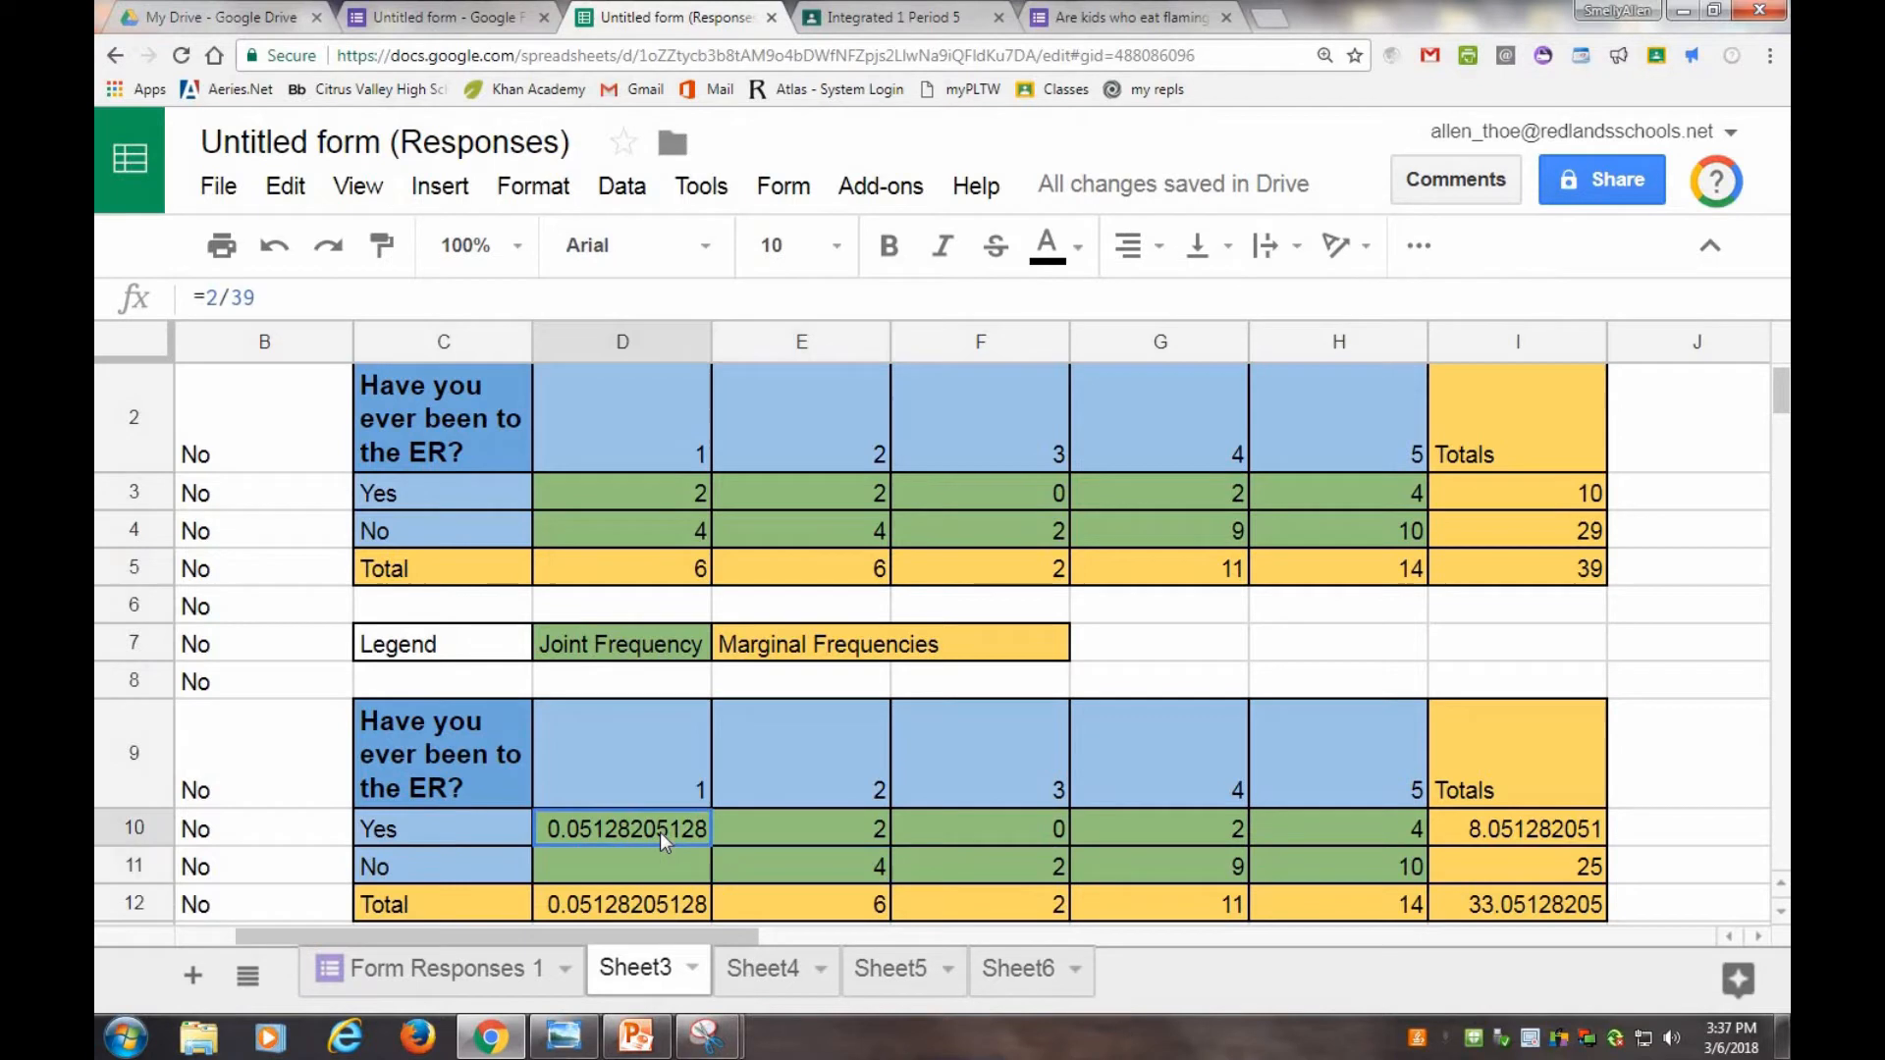
Enter the formula =E3/39 in cell E10, referencing the 'Yes' count for rating 2.
left_click(668, 495)
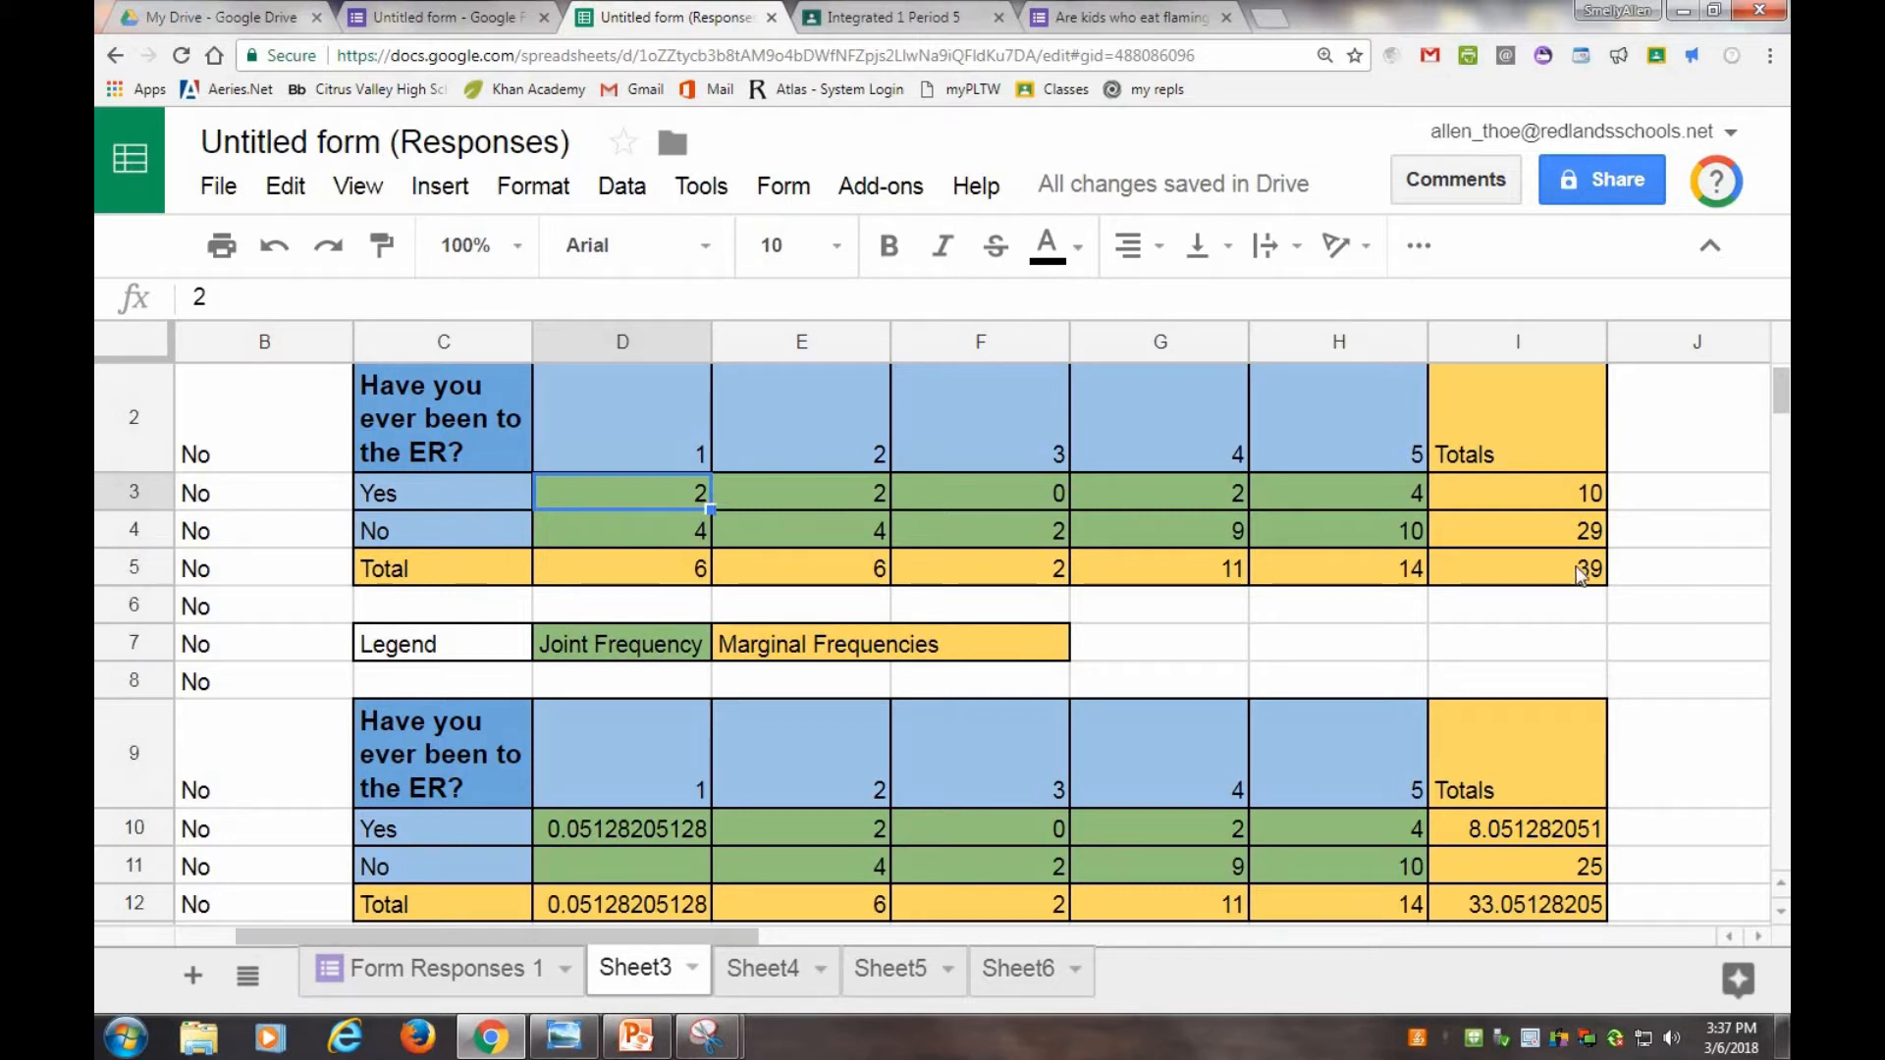
left_click(592, 832)
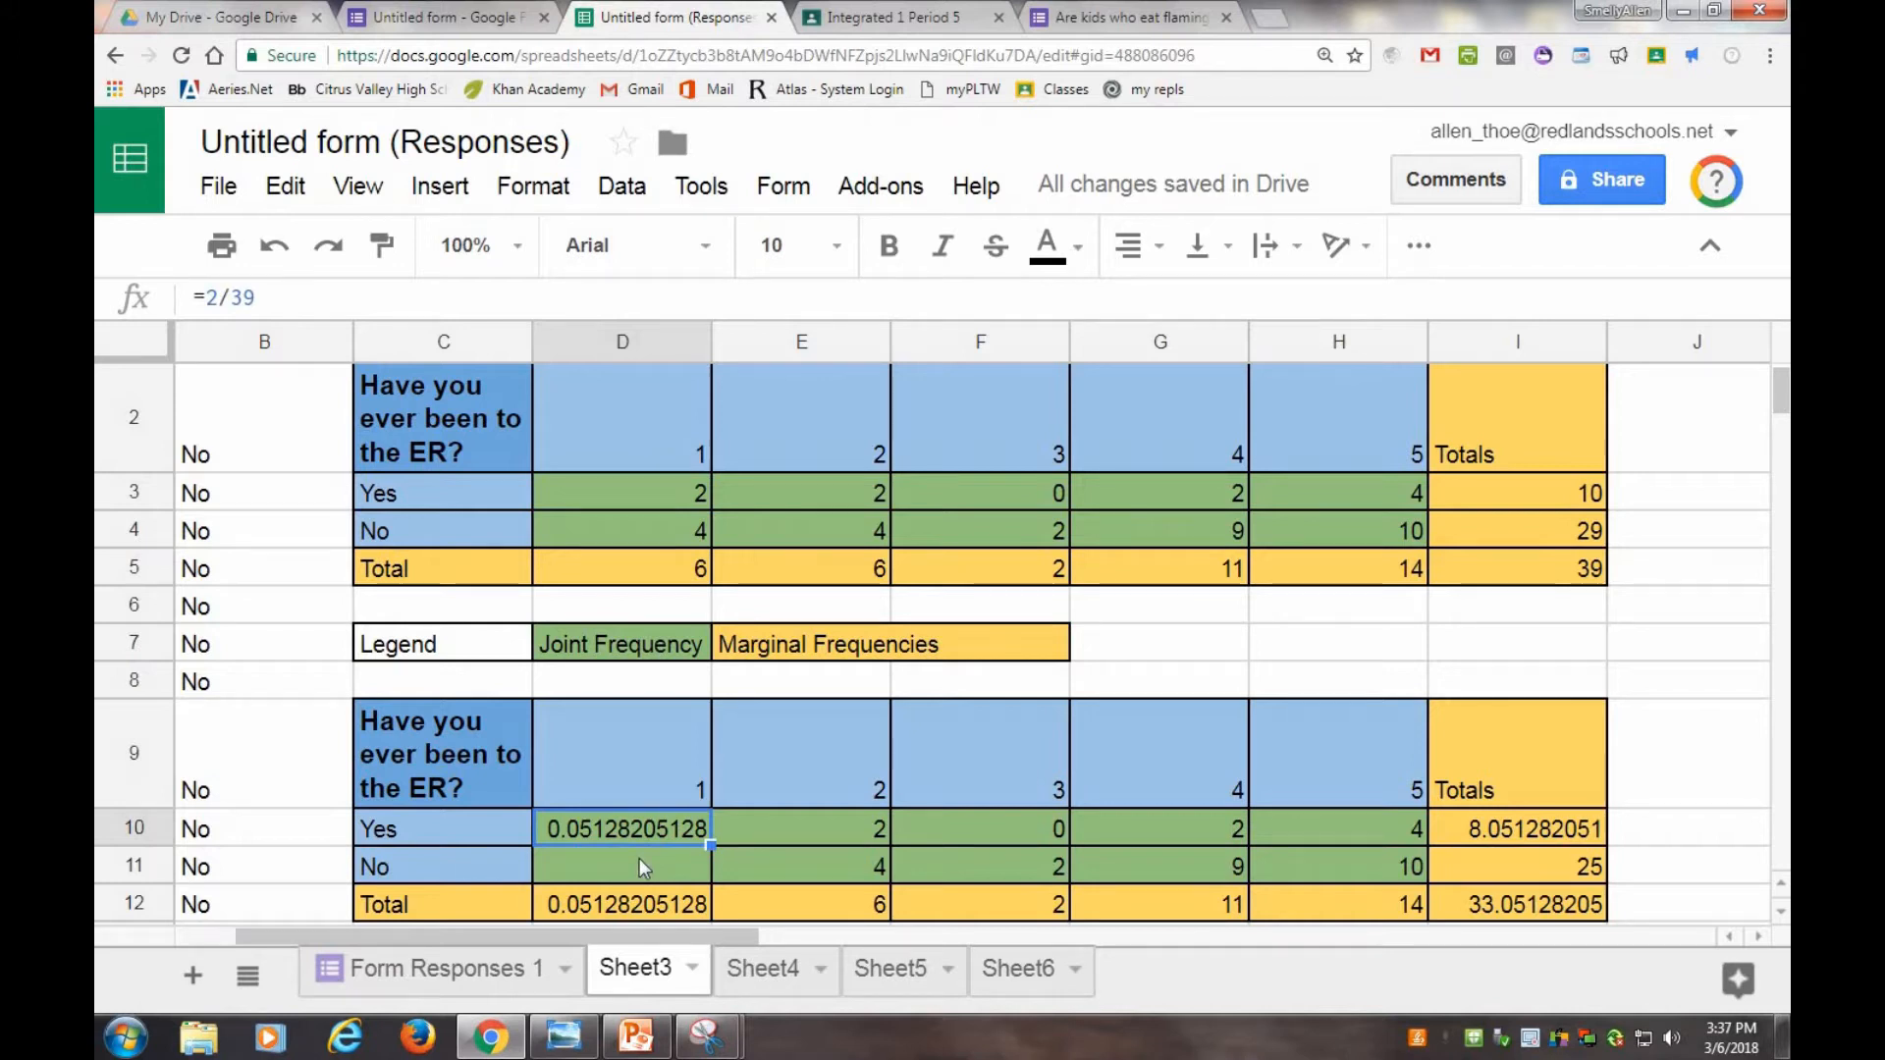
left_click(827, 833)
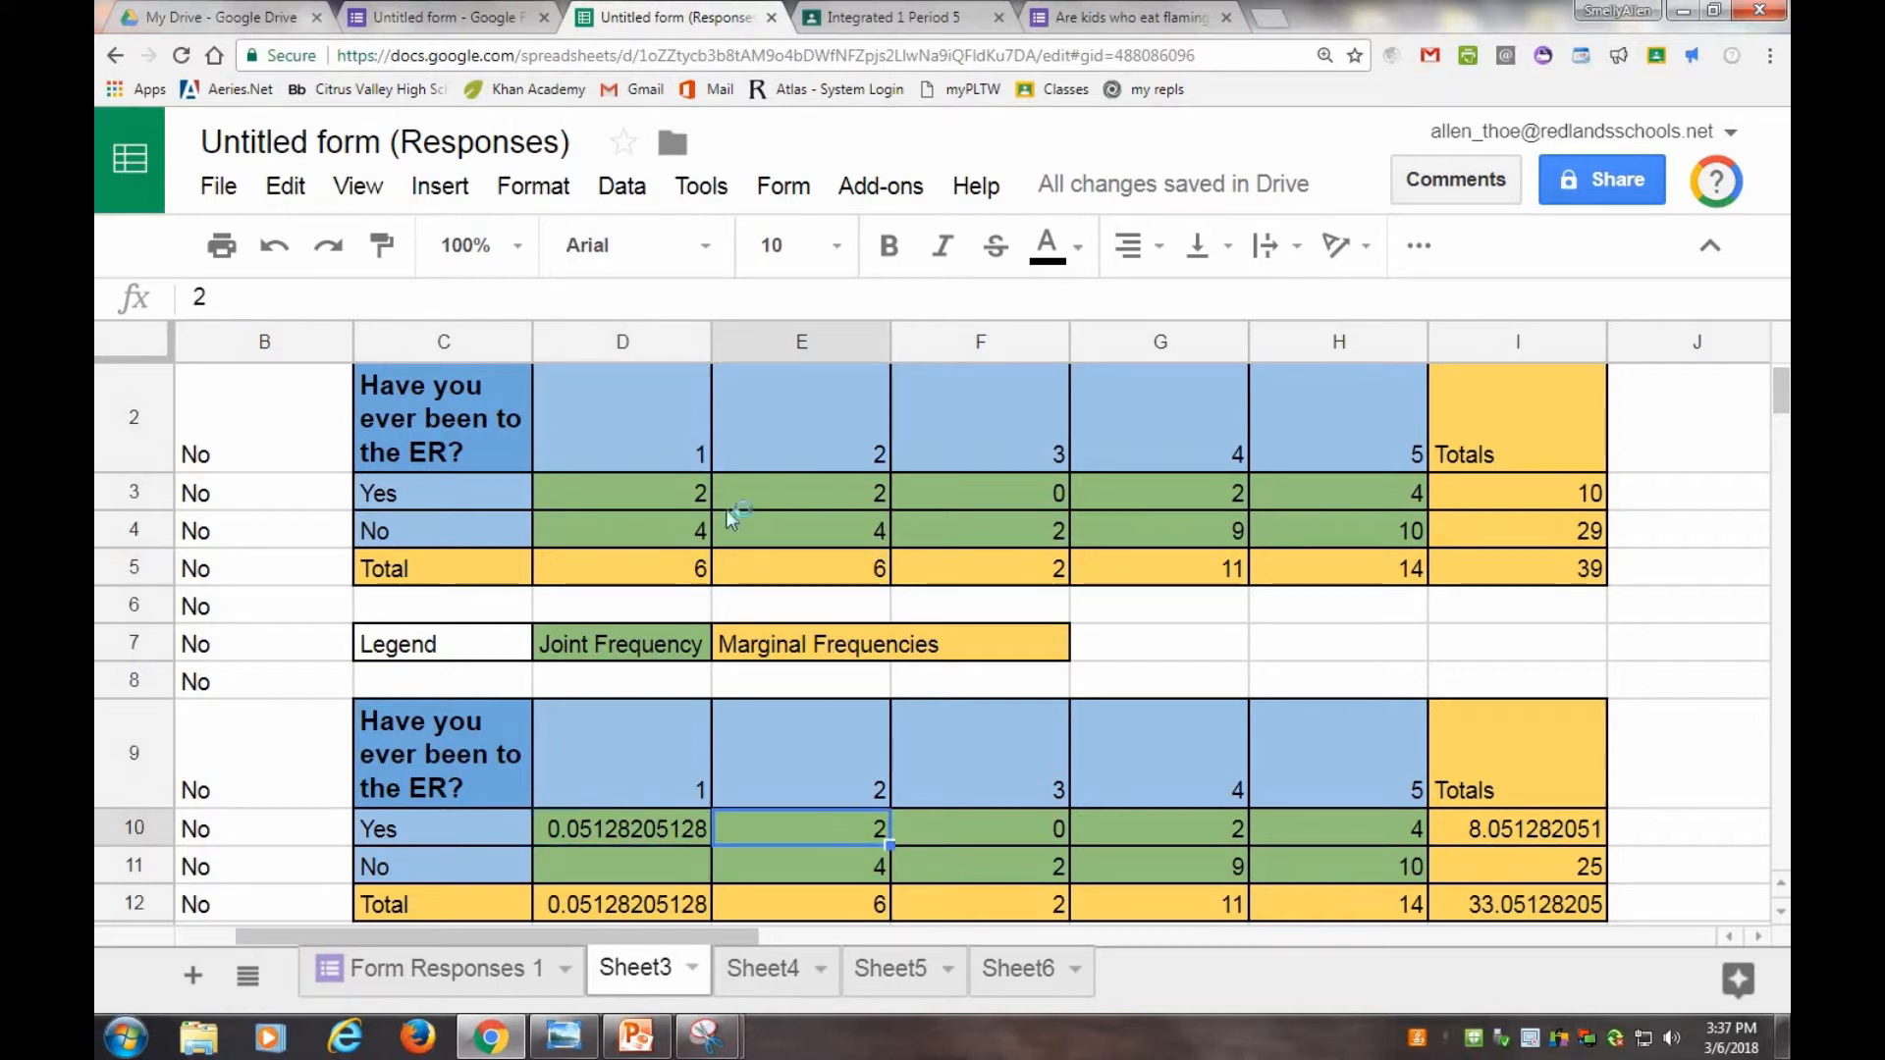
double_click(858, 829)
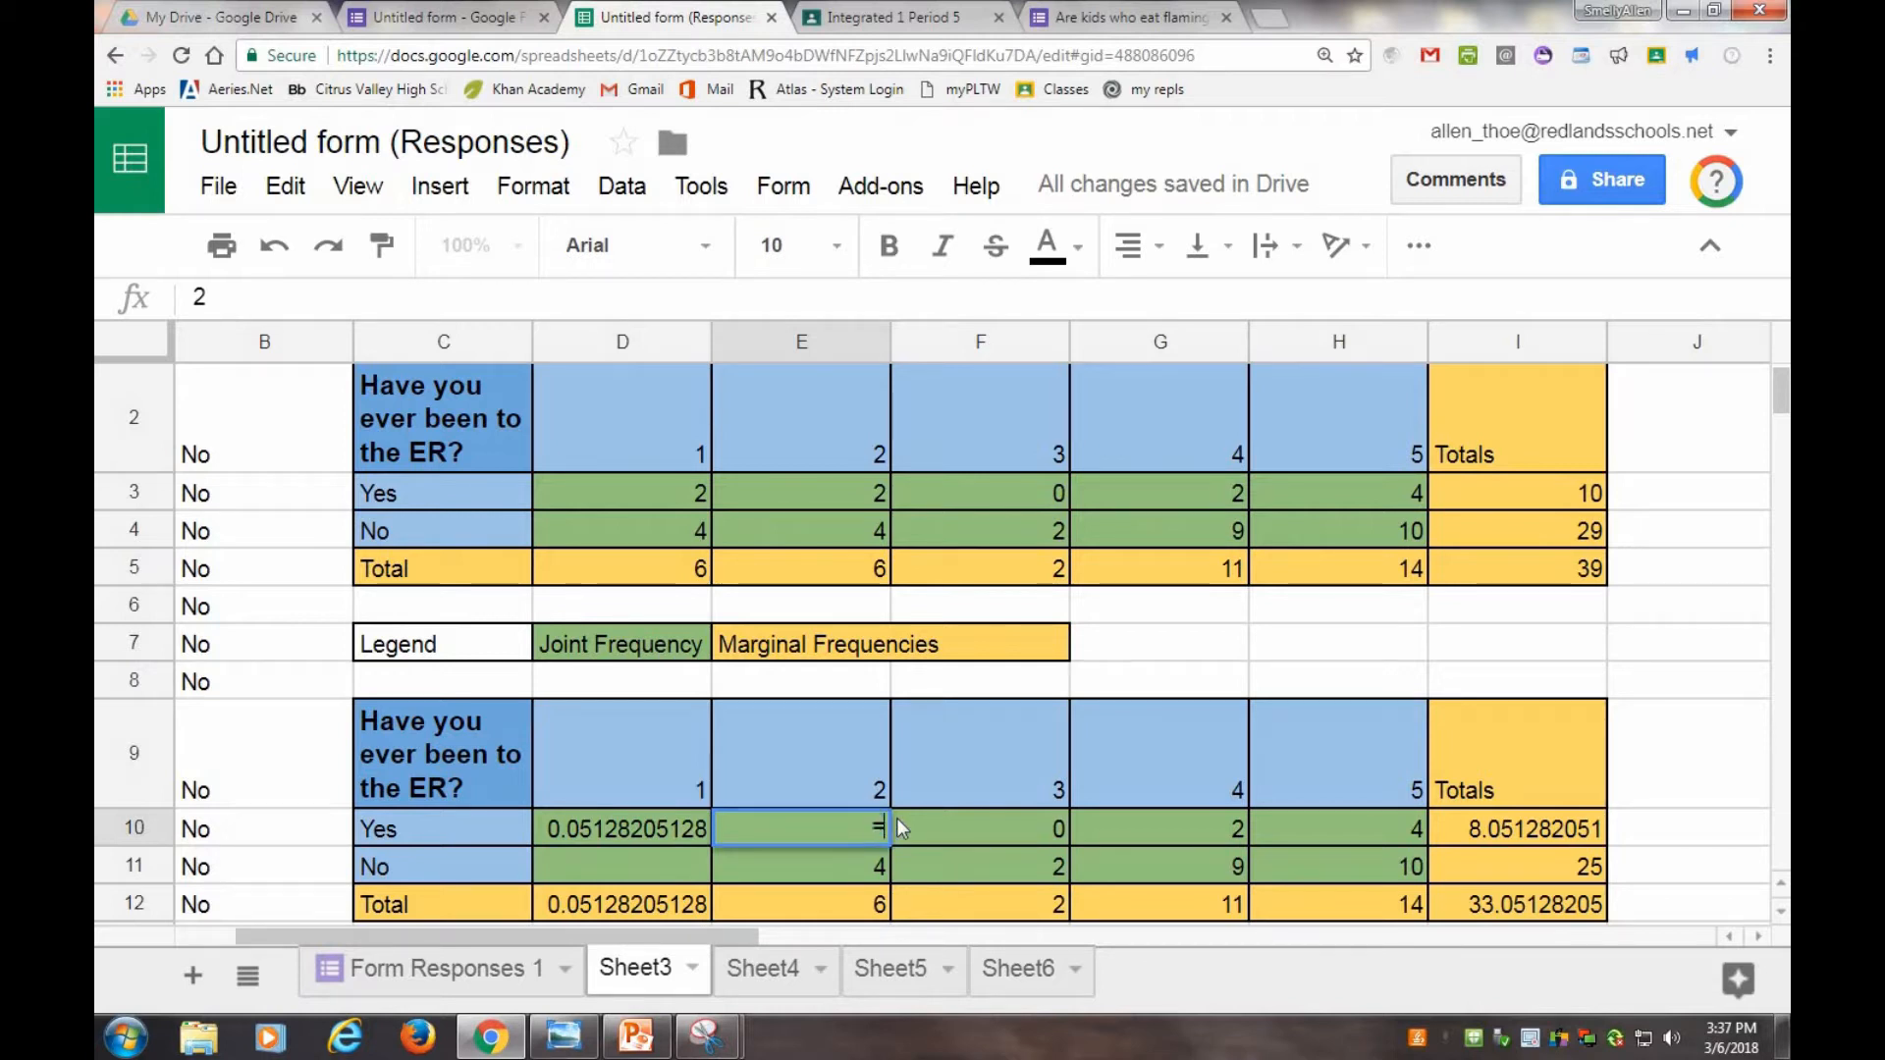
type("=CD")
key("BackSpace")
key("BackSpace")
type("E3")
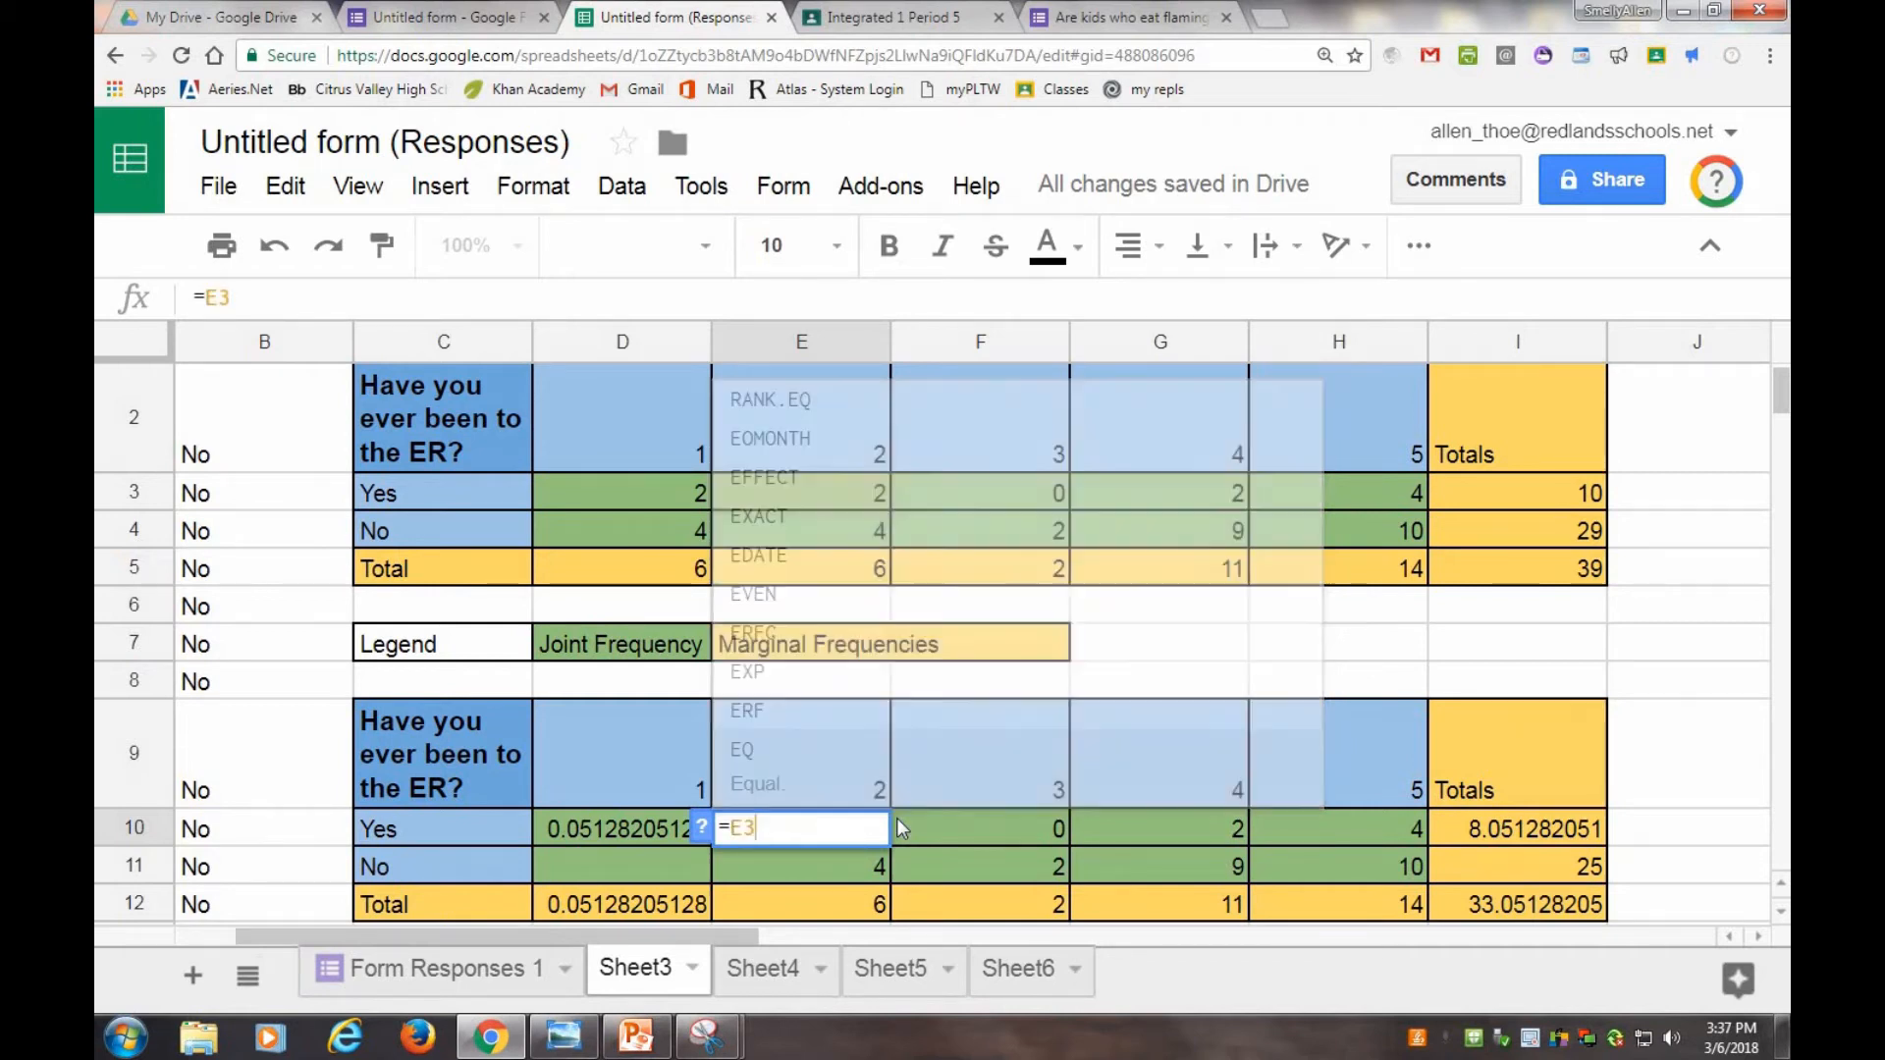
type("/39")
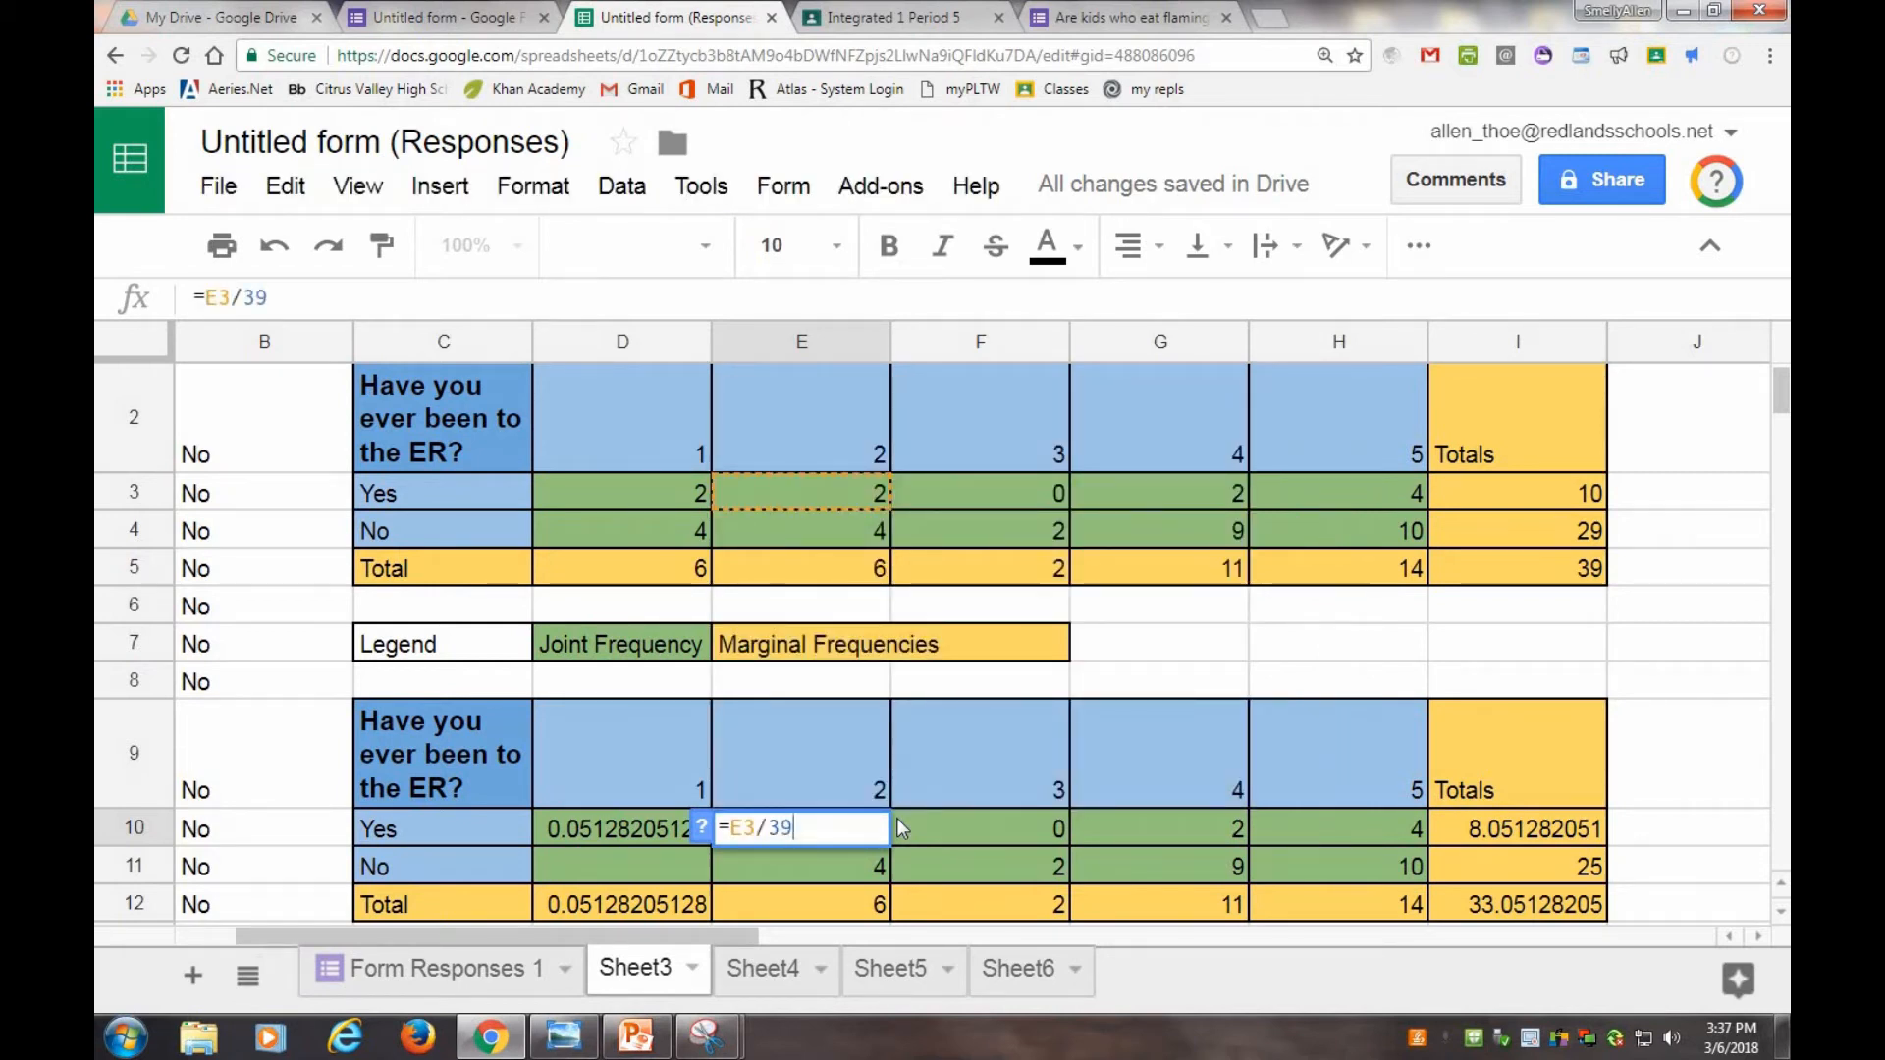
key("Return")
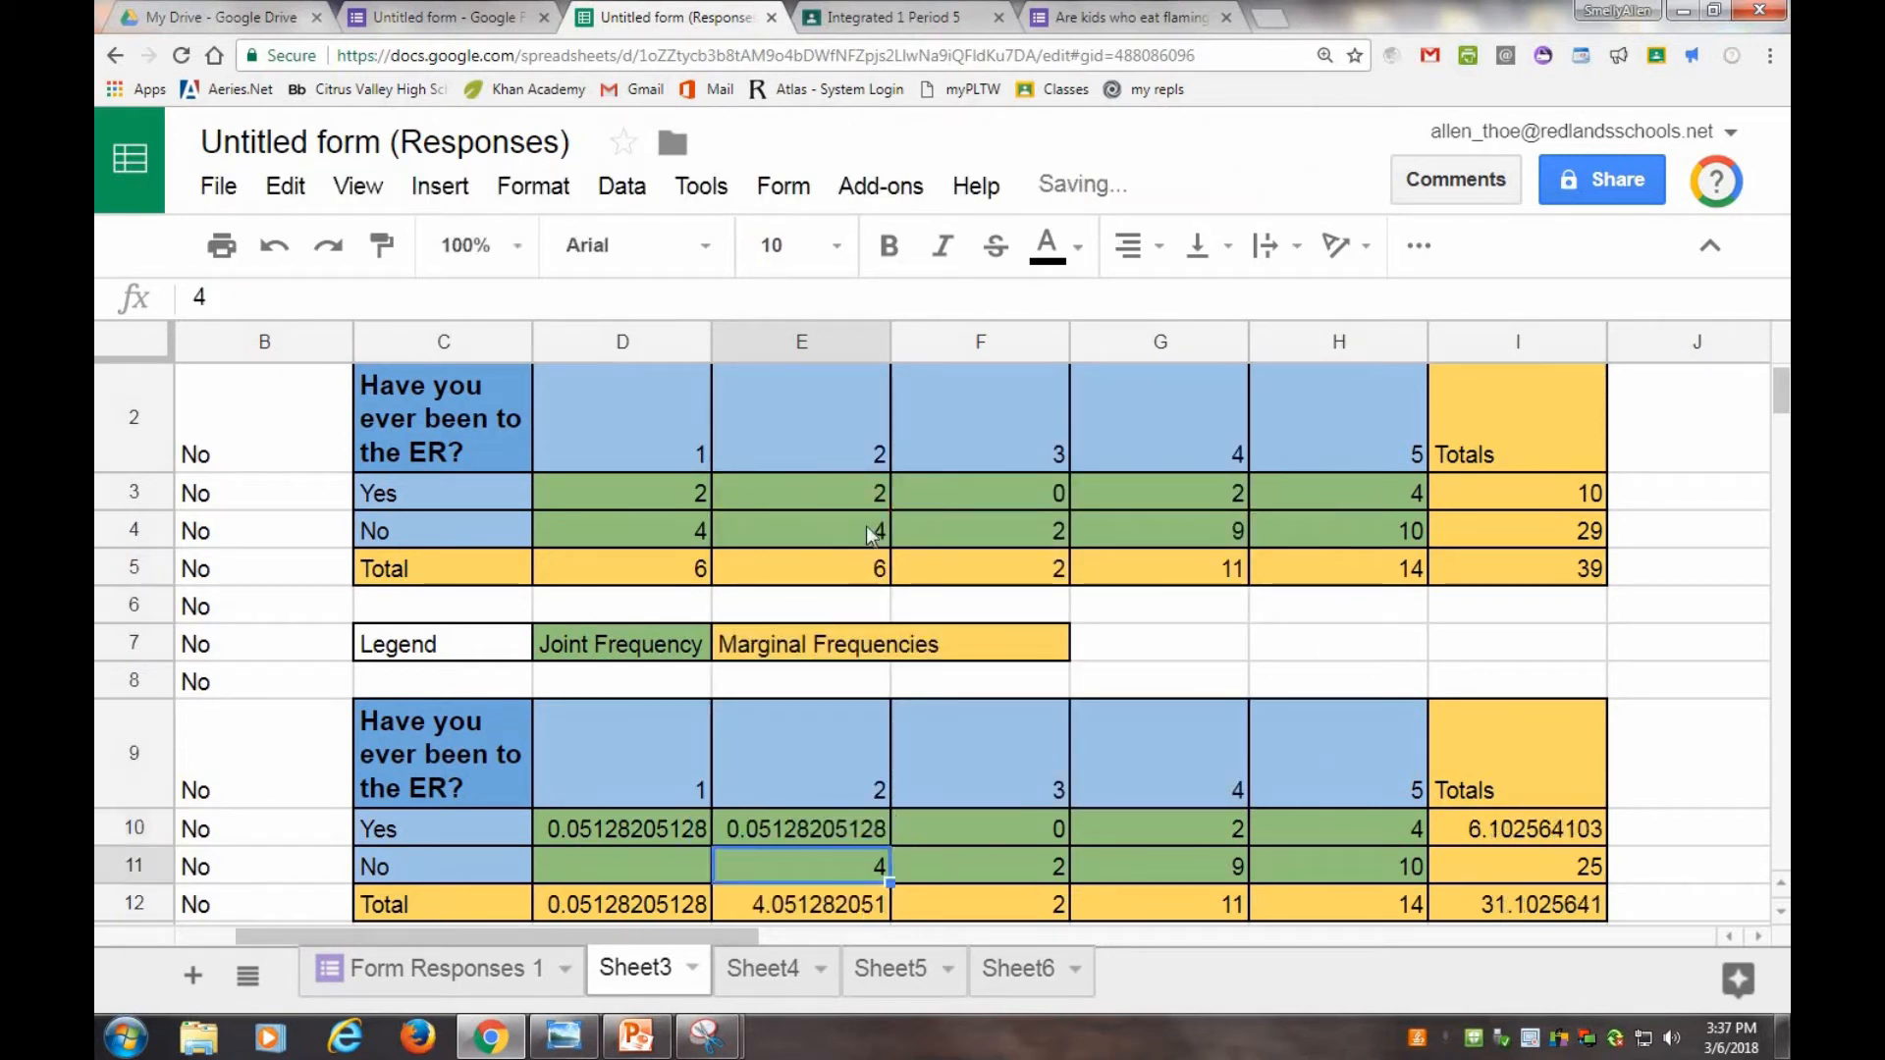
Copy the E10 formula and paste it into E11.
right_click(756, 827)
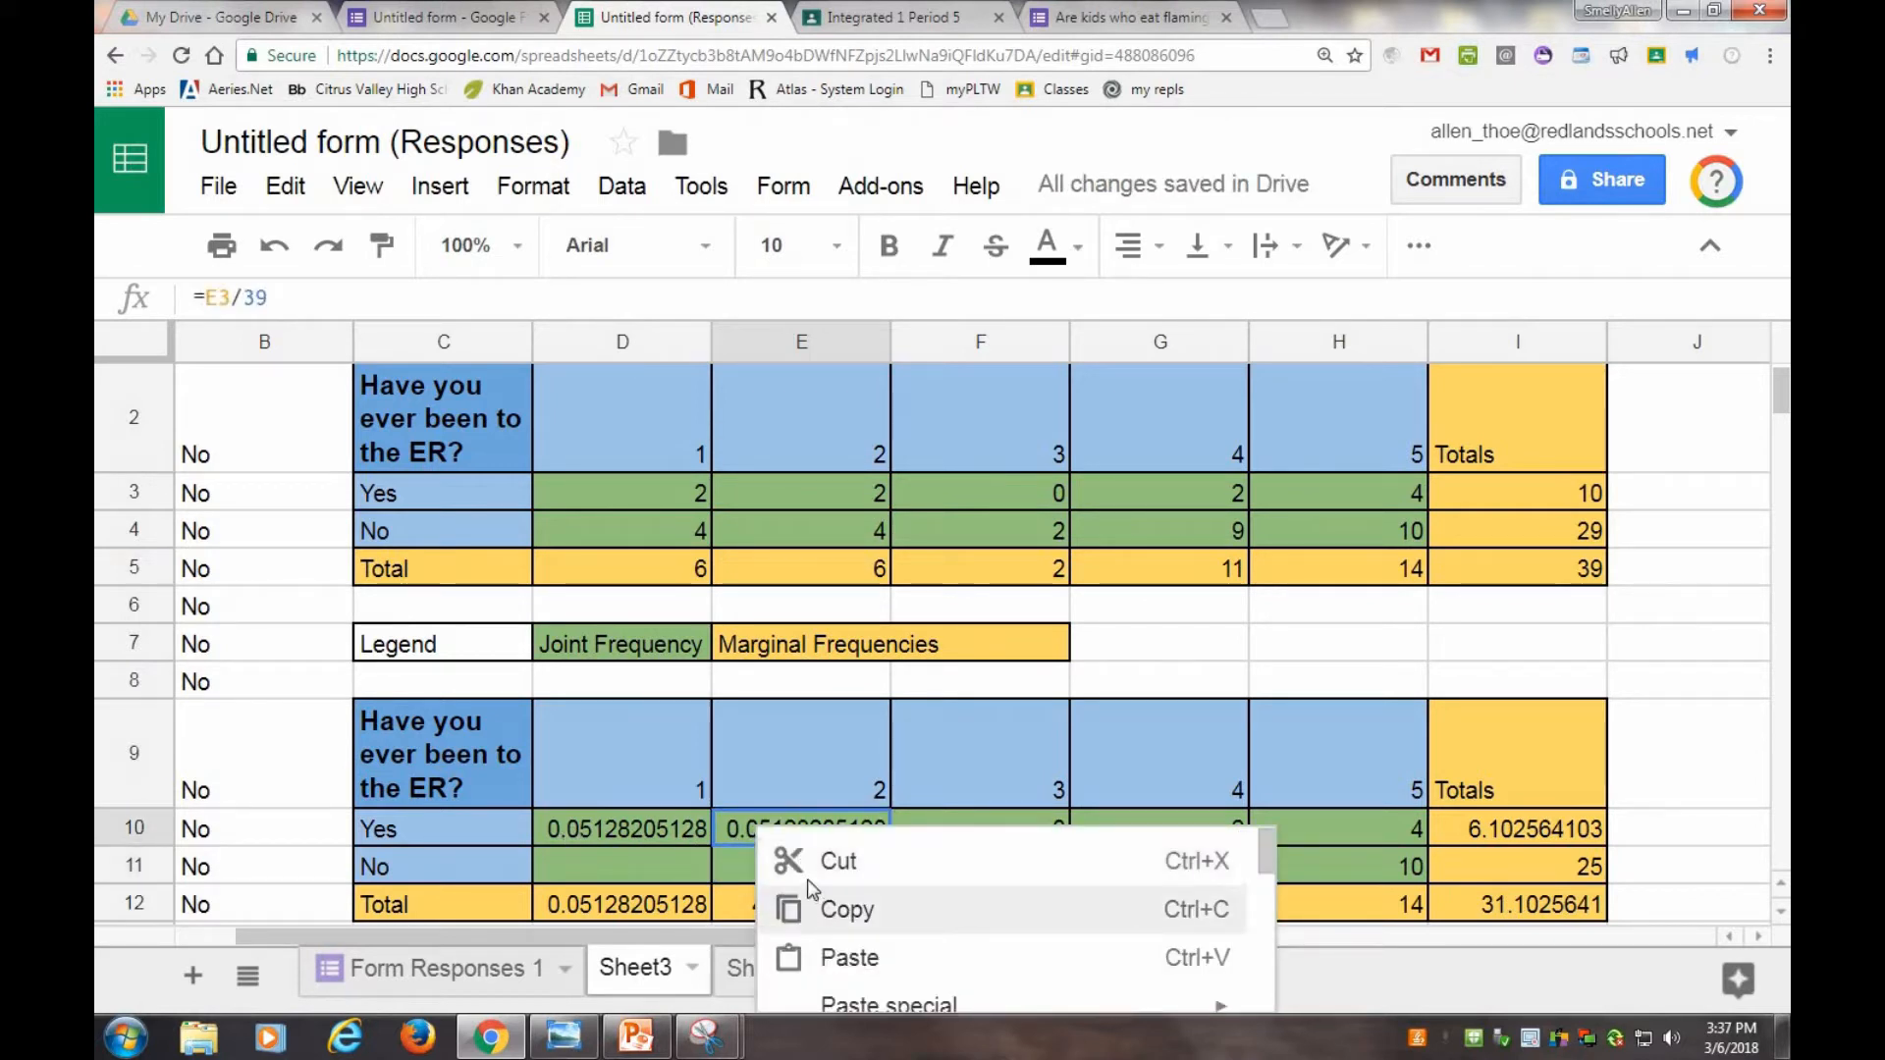
left_click(842, 909)
left_click(810, 869)
right_click(810, 869)
left_click(891, 995)
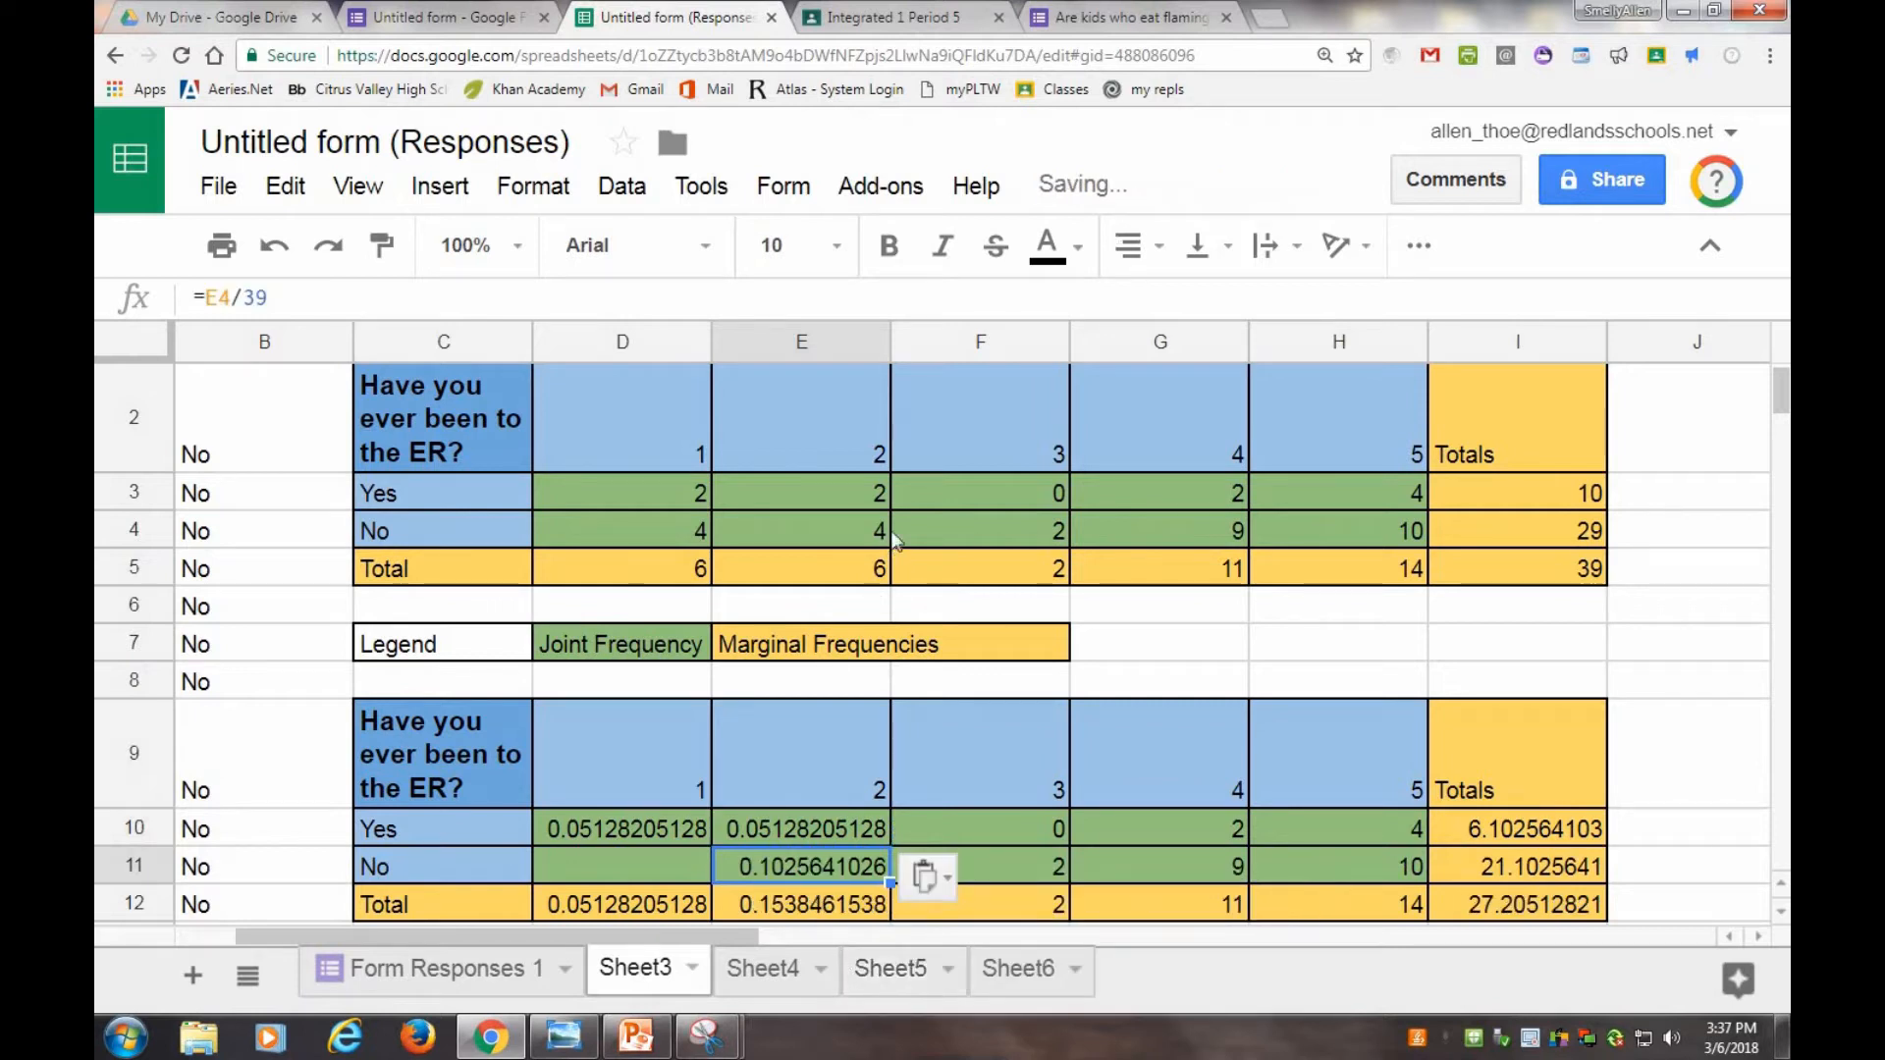
Select F10 through H11 and paste the copied formula across that range.
double_click(817, 876)
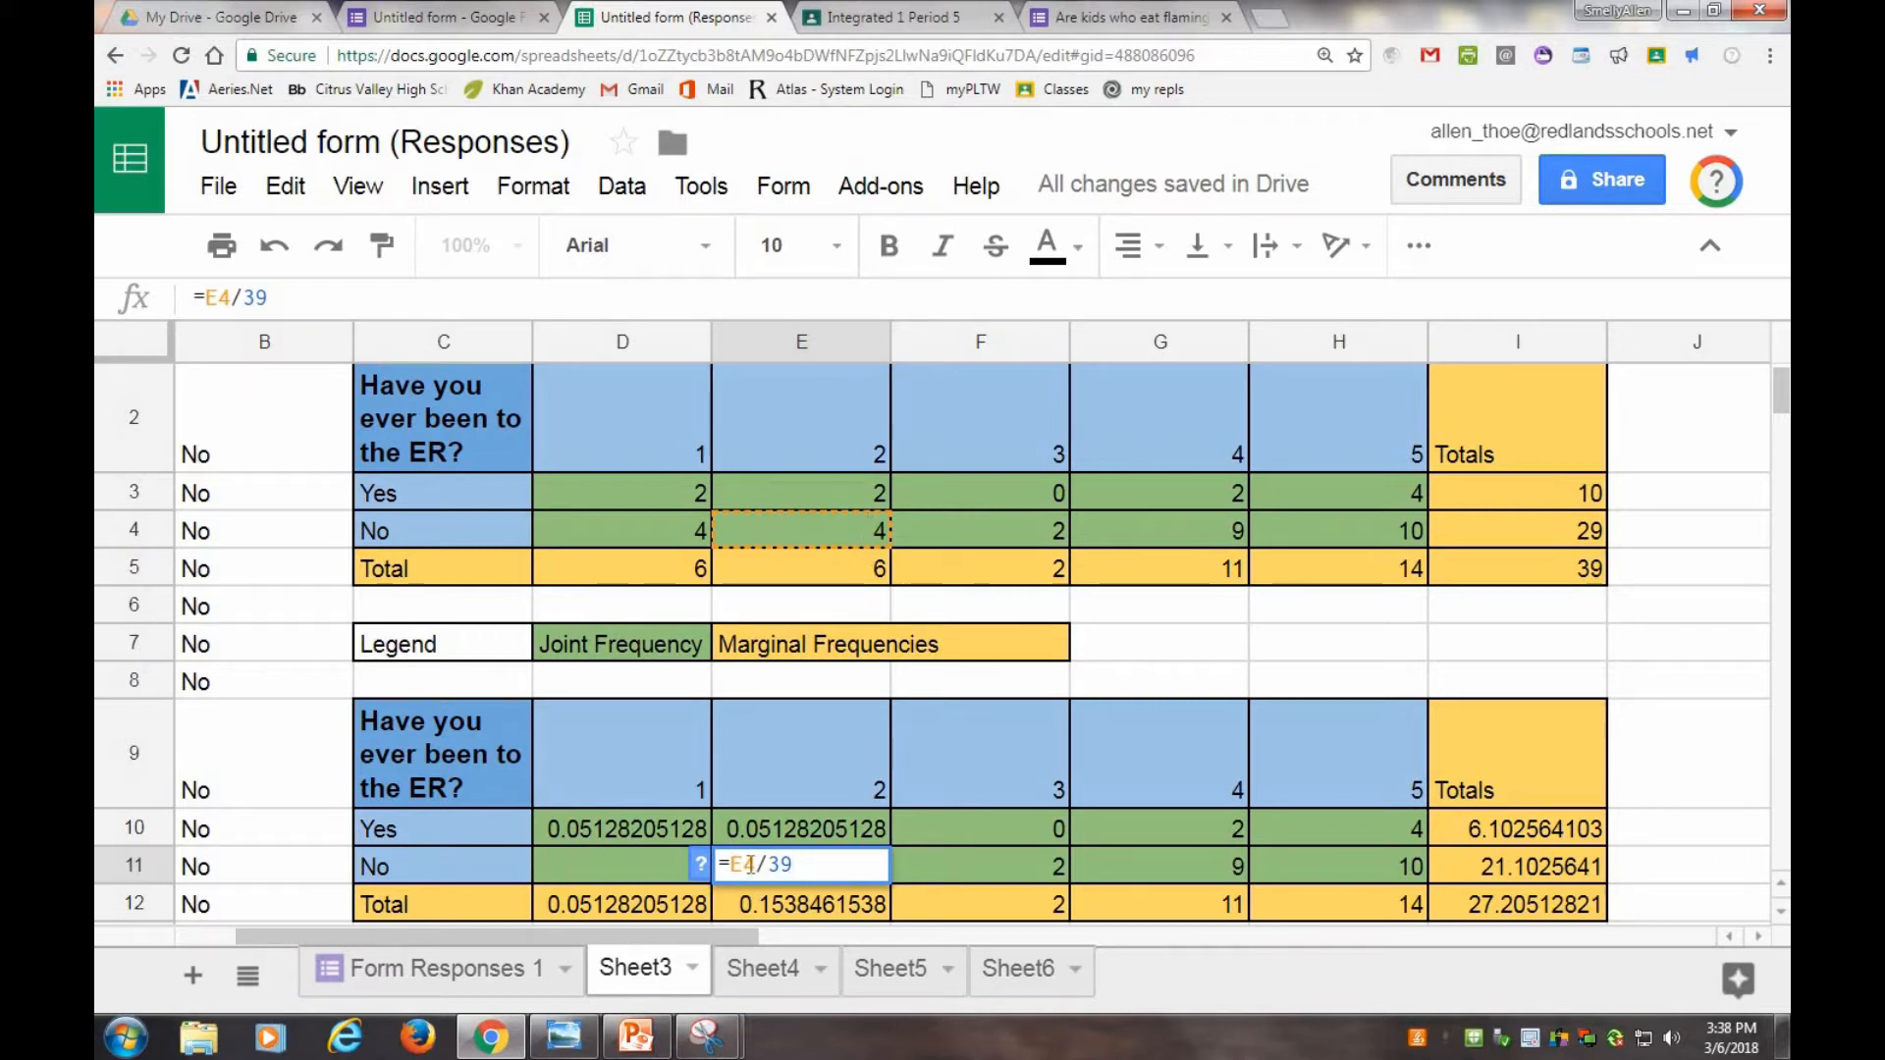
left_click(923, 866)
left_click_drag(919, 836, 1375, 864)
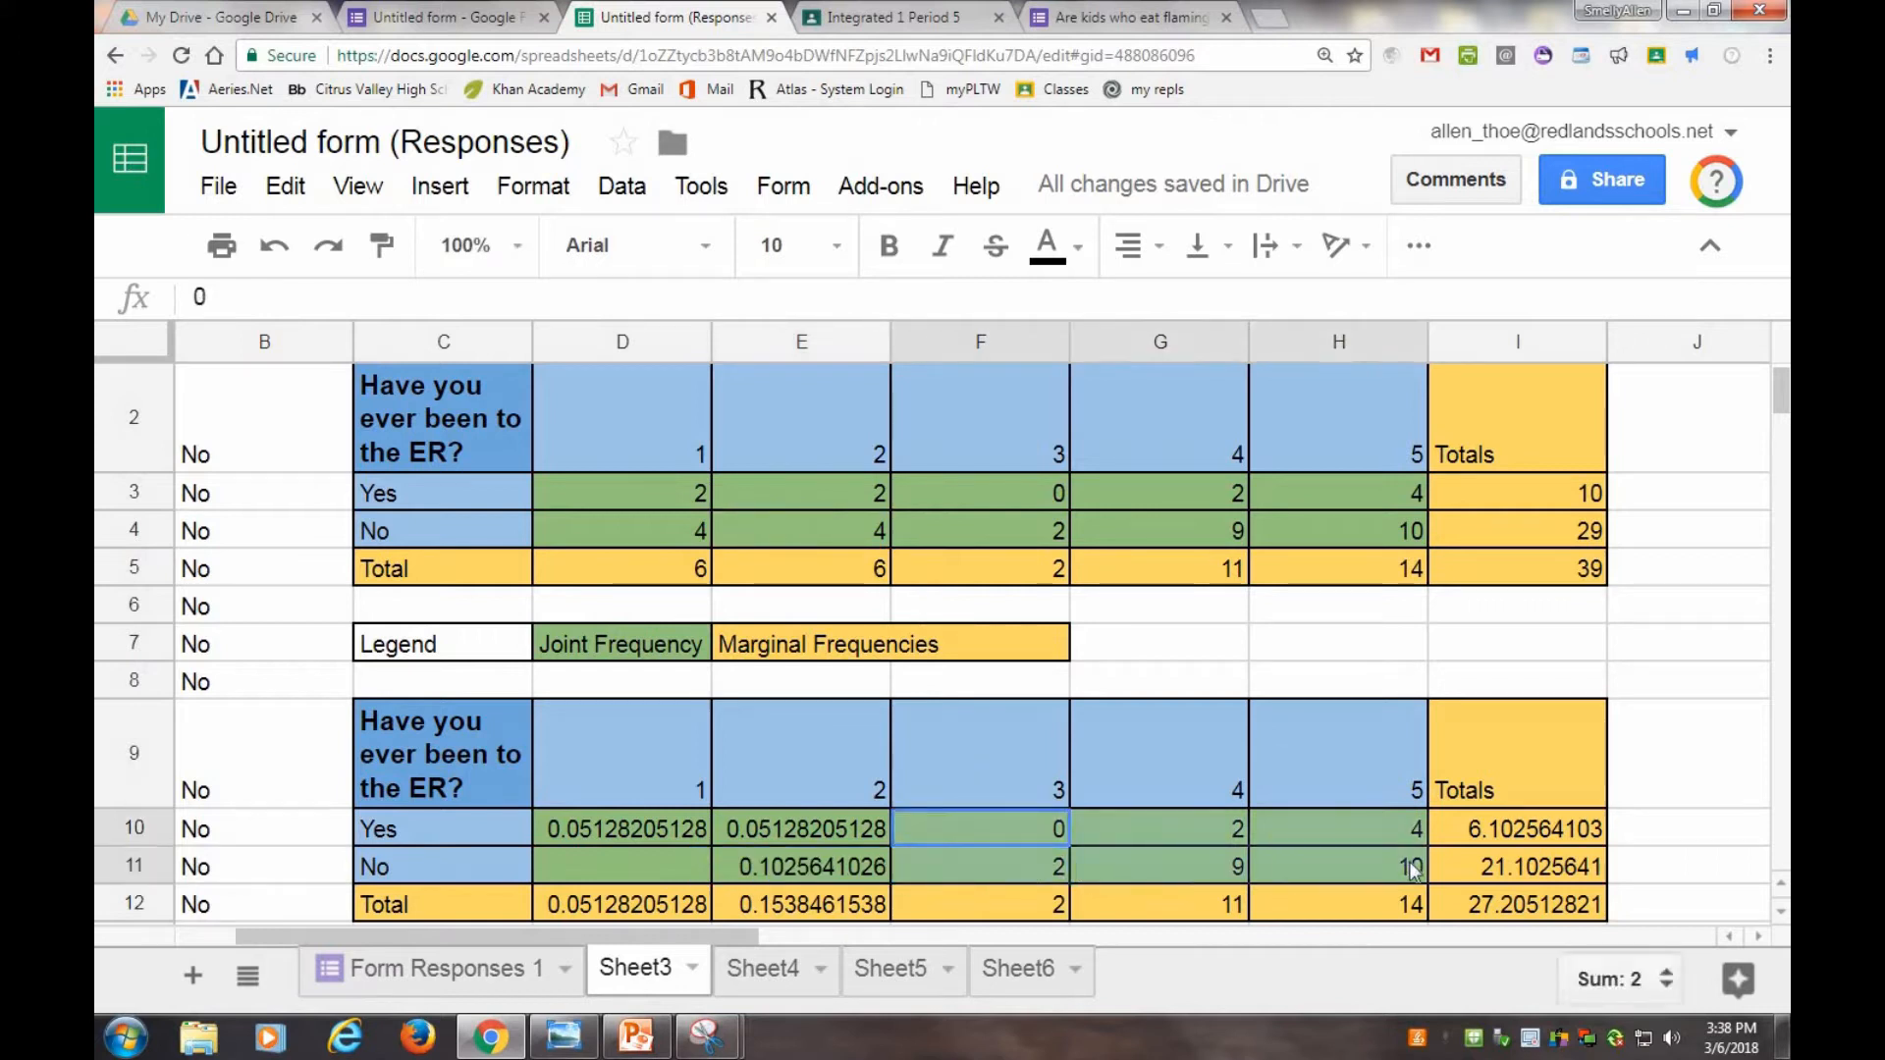
right_click(1033, 828)
left_click(1106, 960)
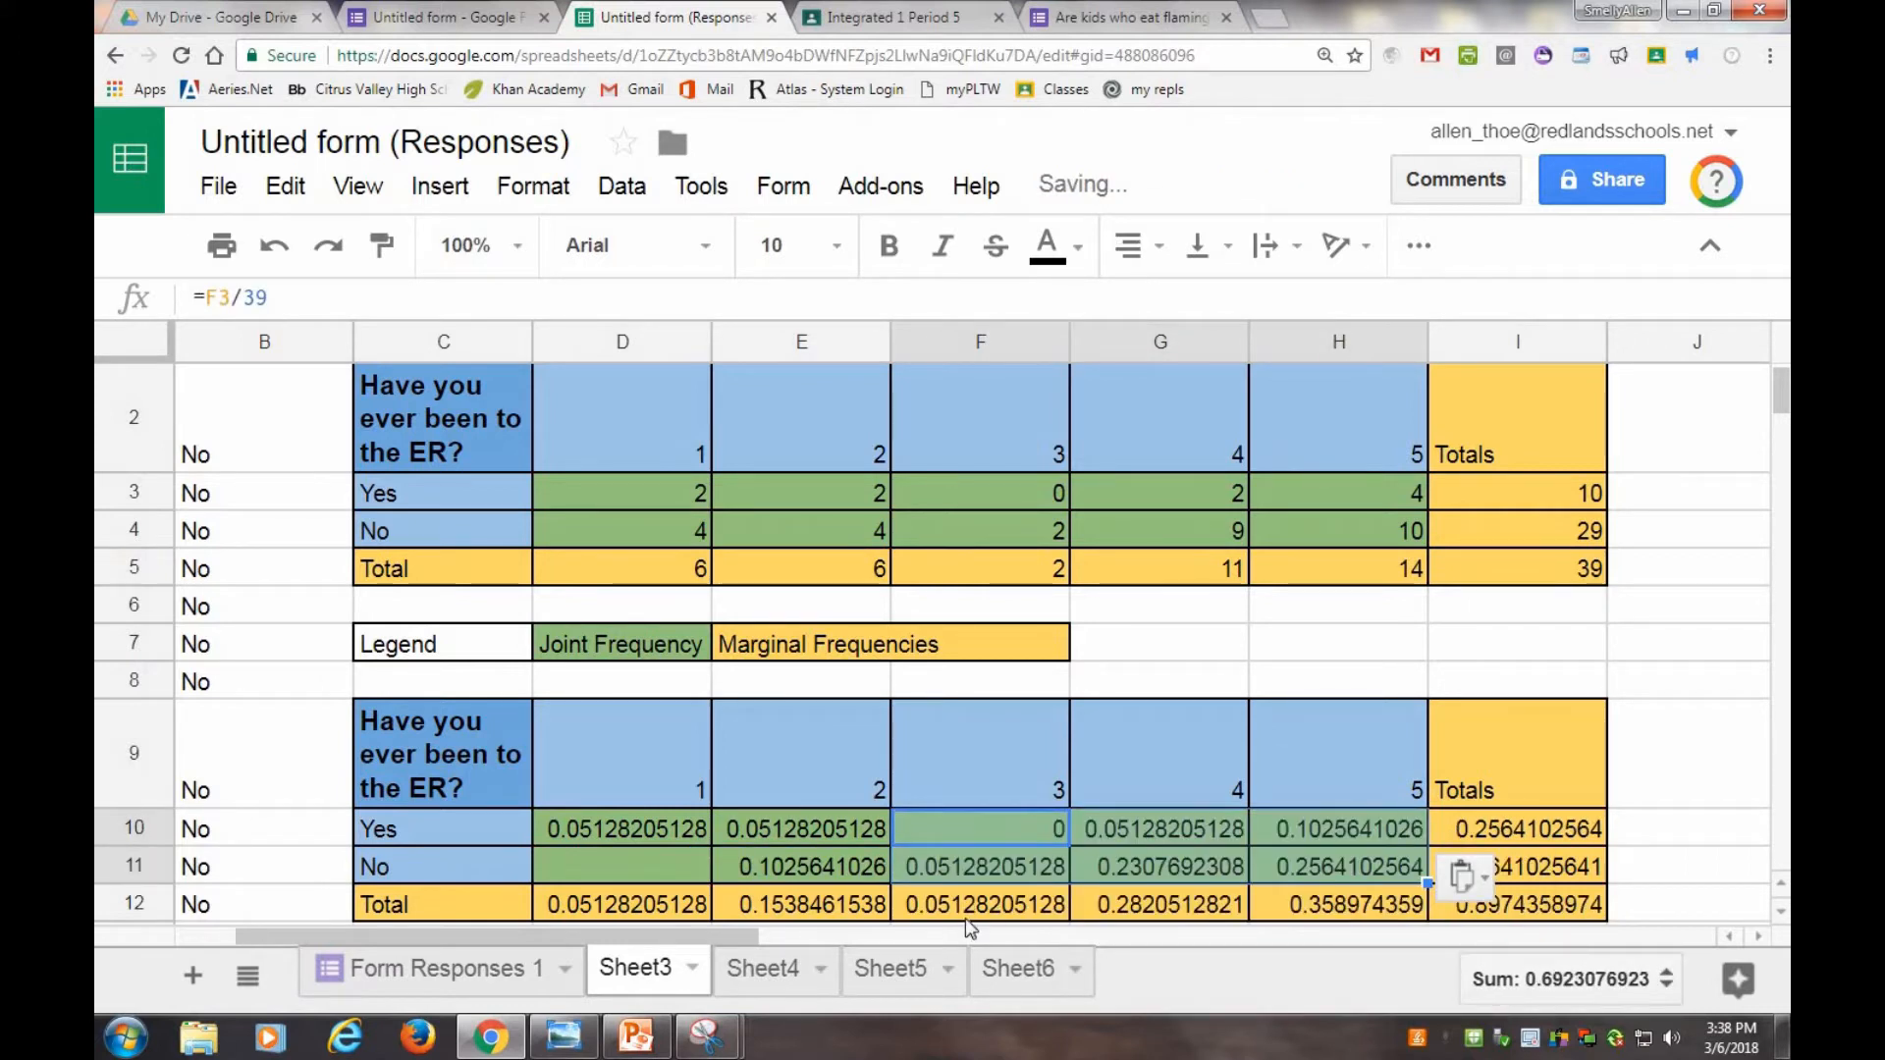
Paste the copied formula into cell D11, the 'No' cell under rating 1.
right_click(609, 864)
left_click(640, 991)
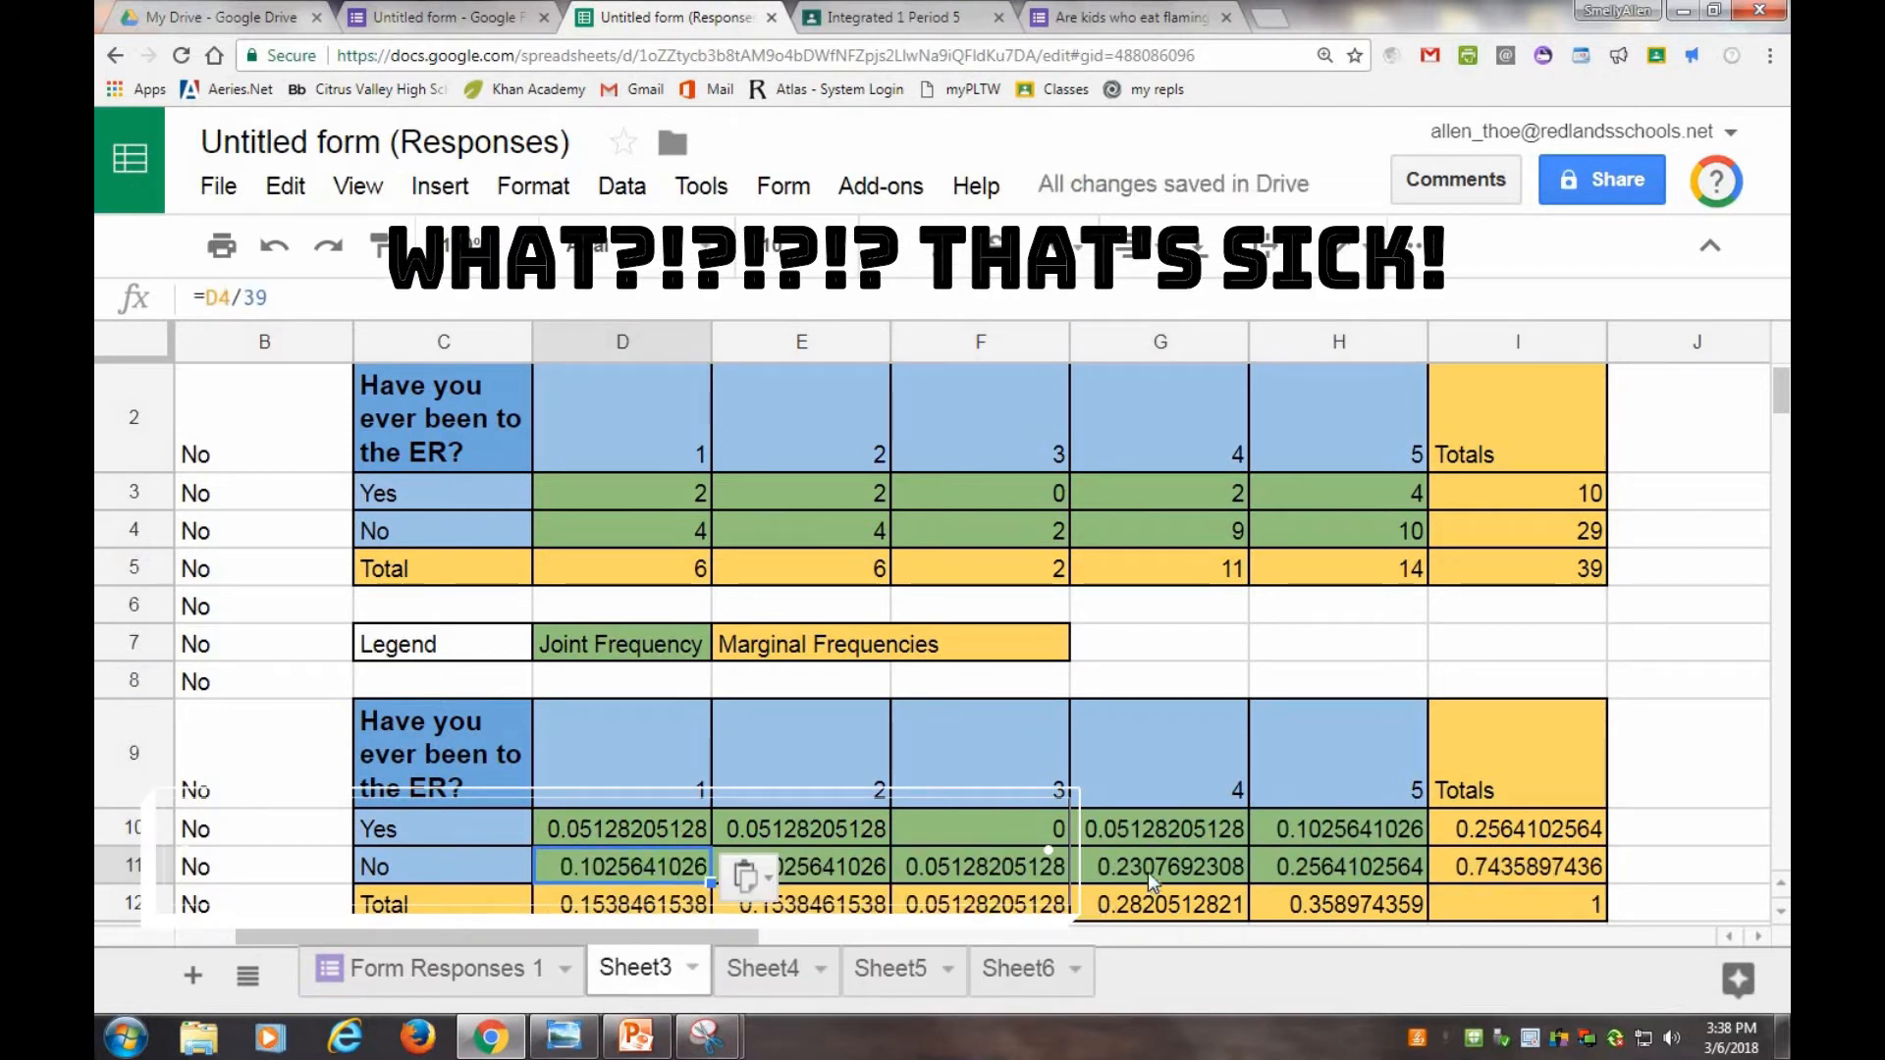
left_click(1147, 872)
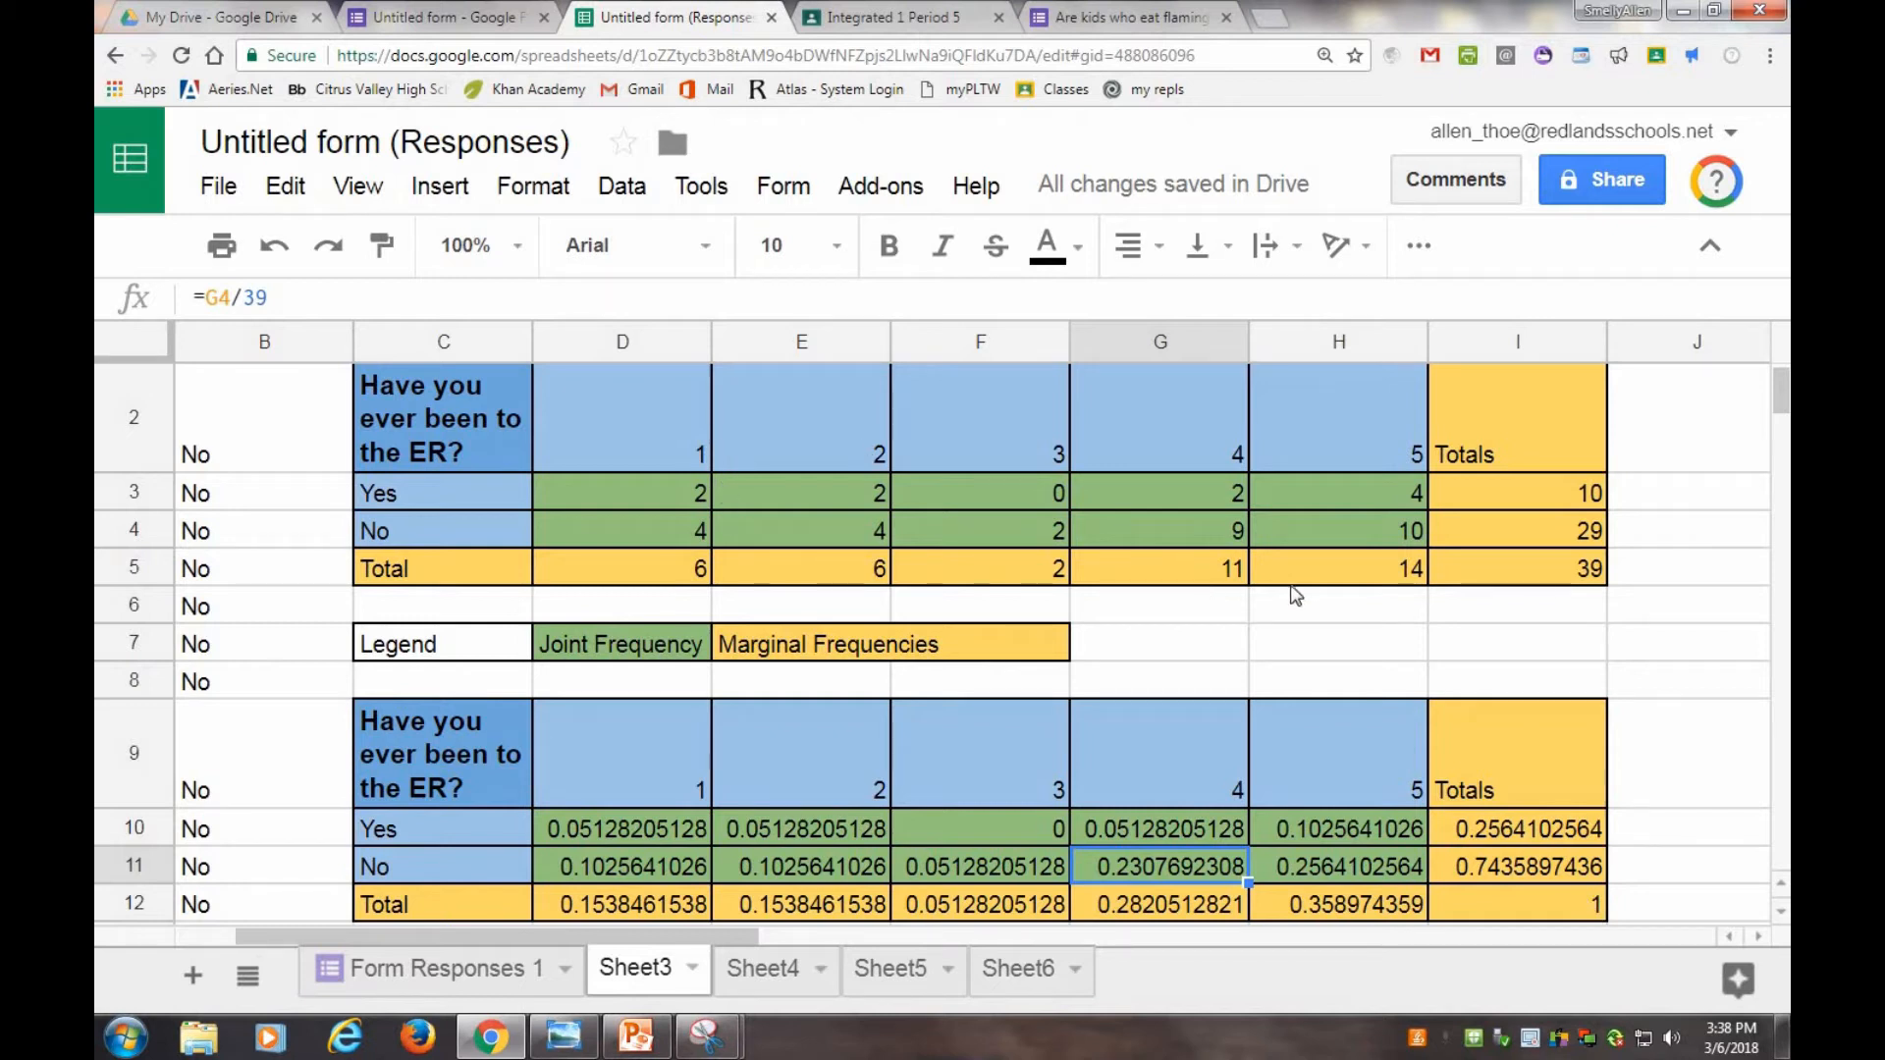
left_click(1266, 693)
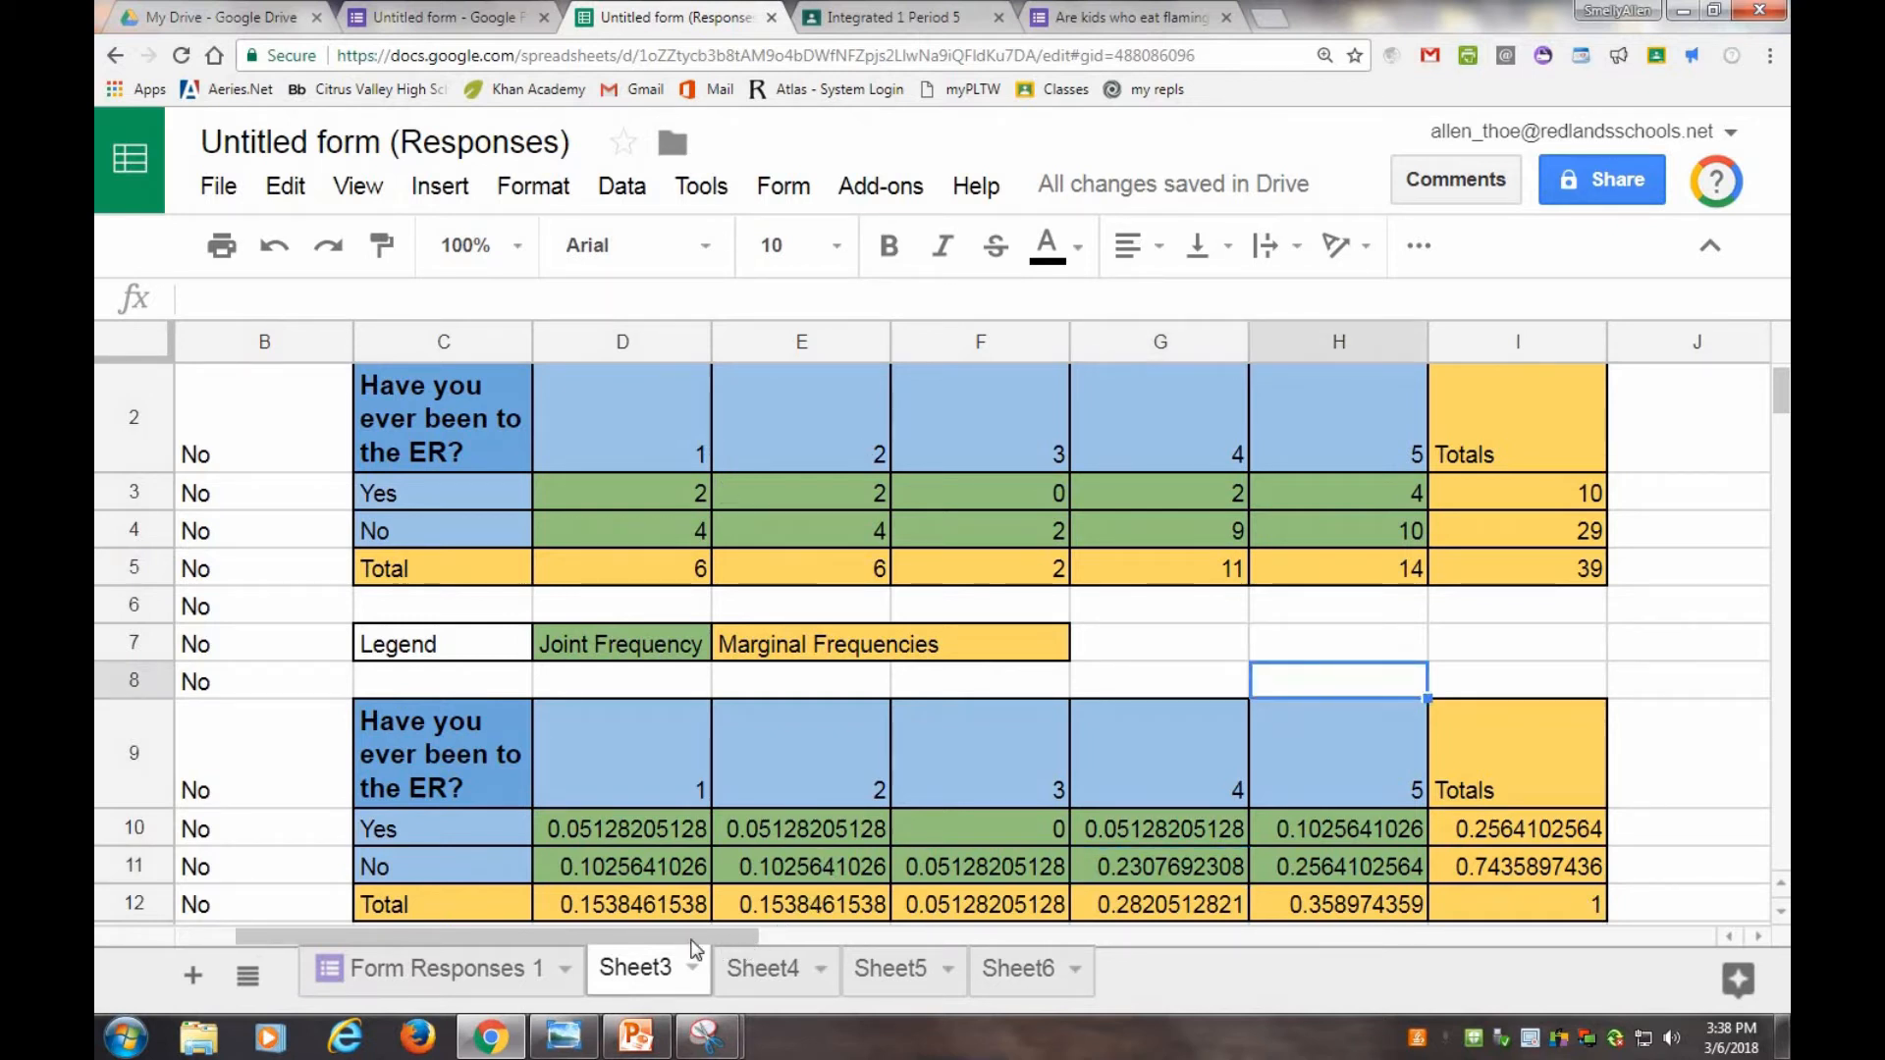
Delete the two leftmost columns, including the column of leftover 'No' responses.
left_click_drag(692, 938, 548, 870)
right_click(293, 344)
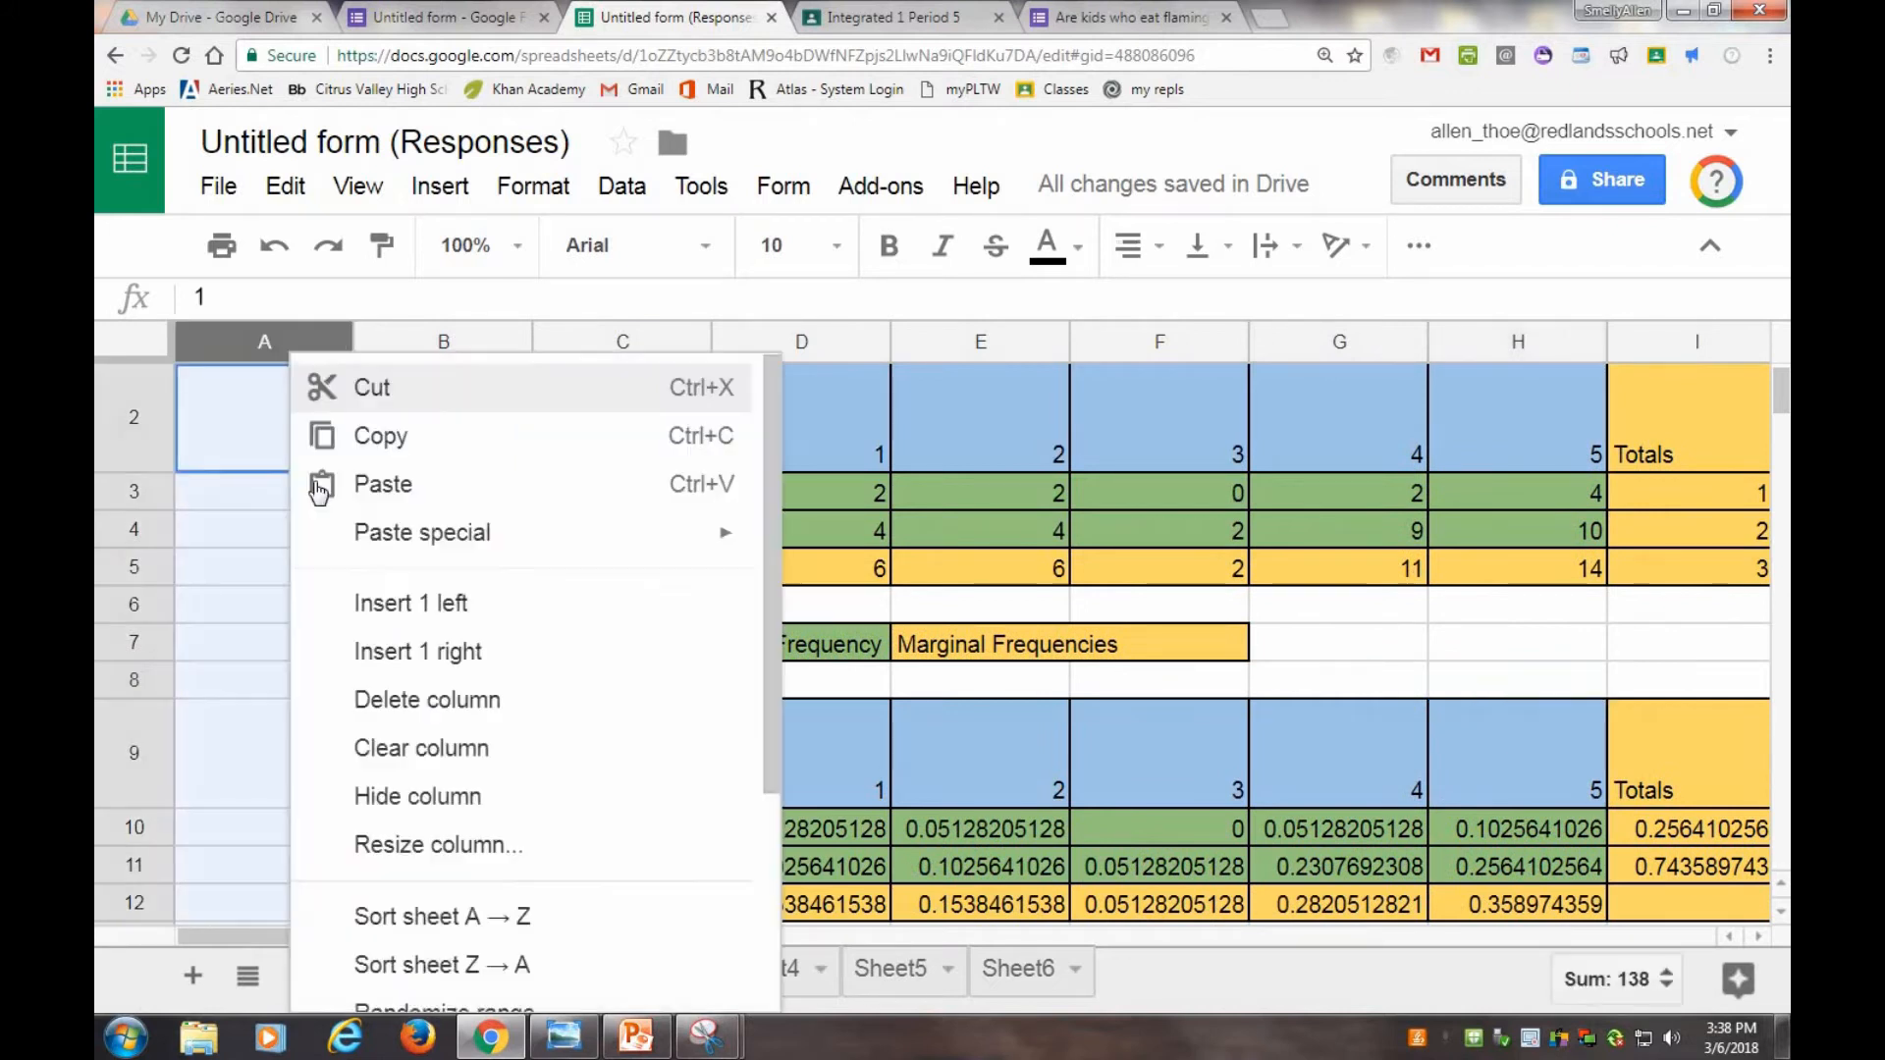
left_click(379, 709)
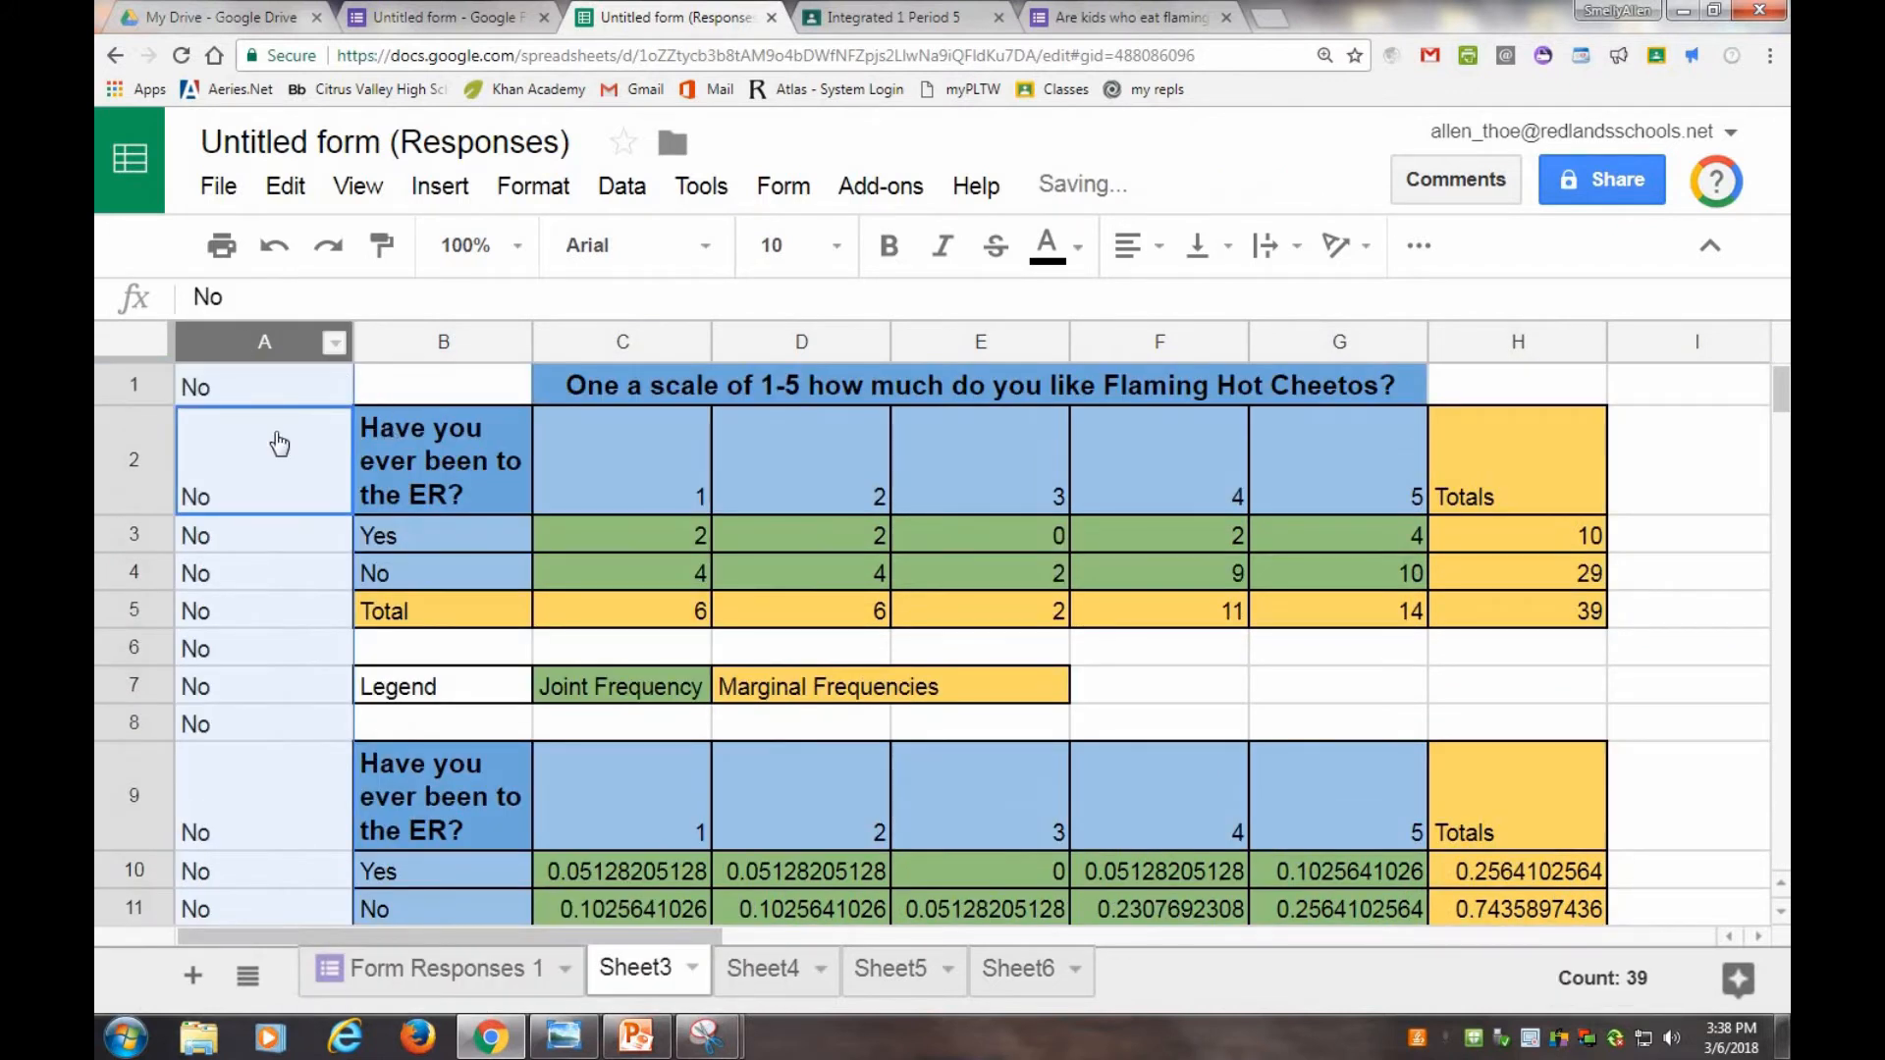
right_click(280, 444)
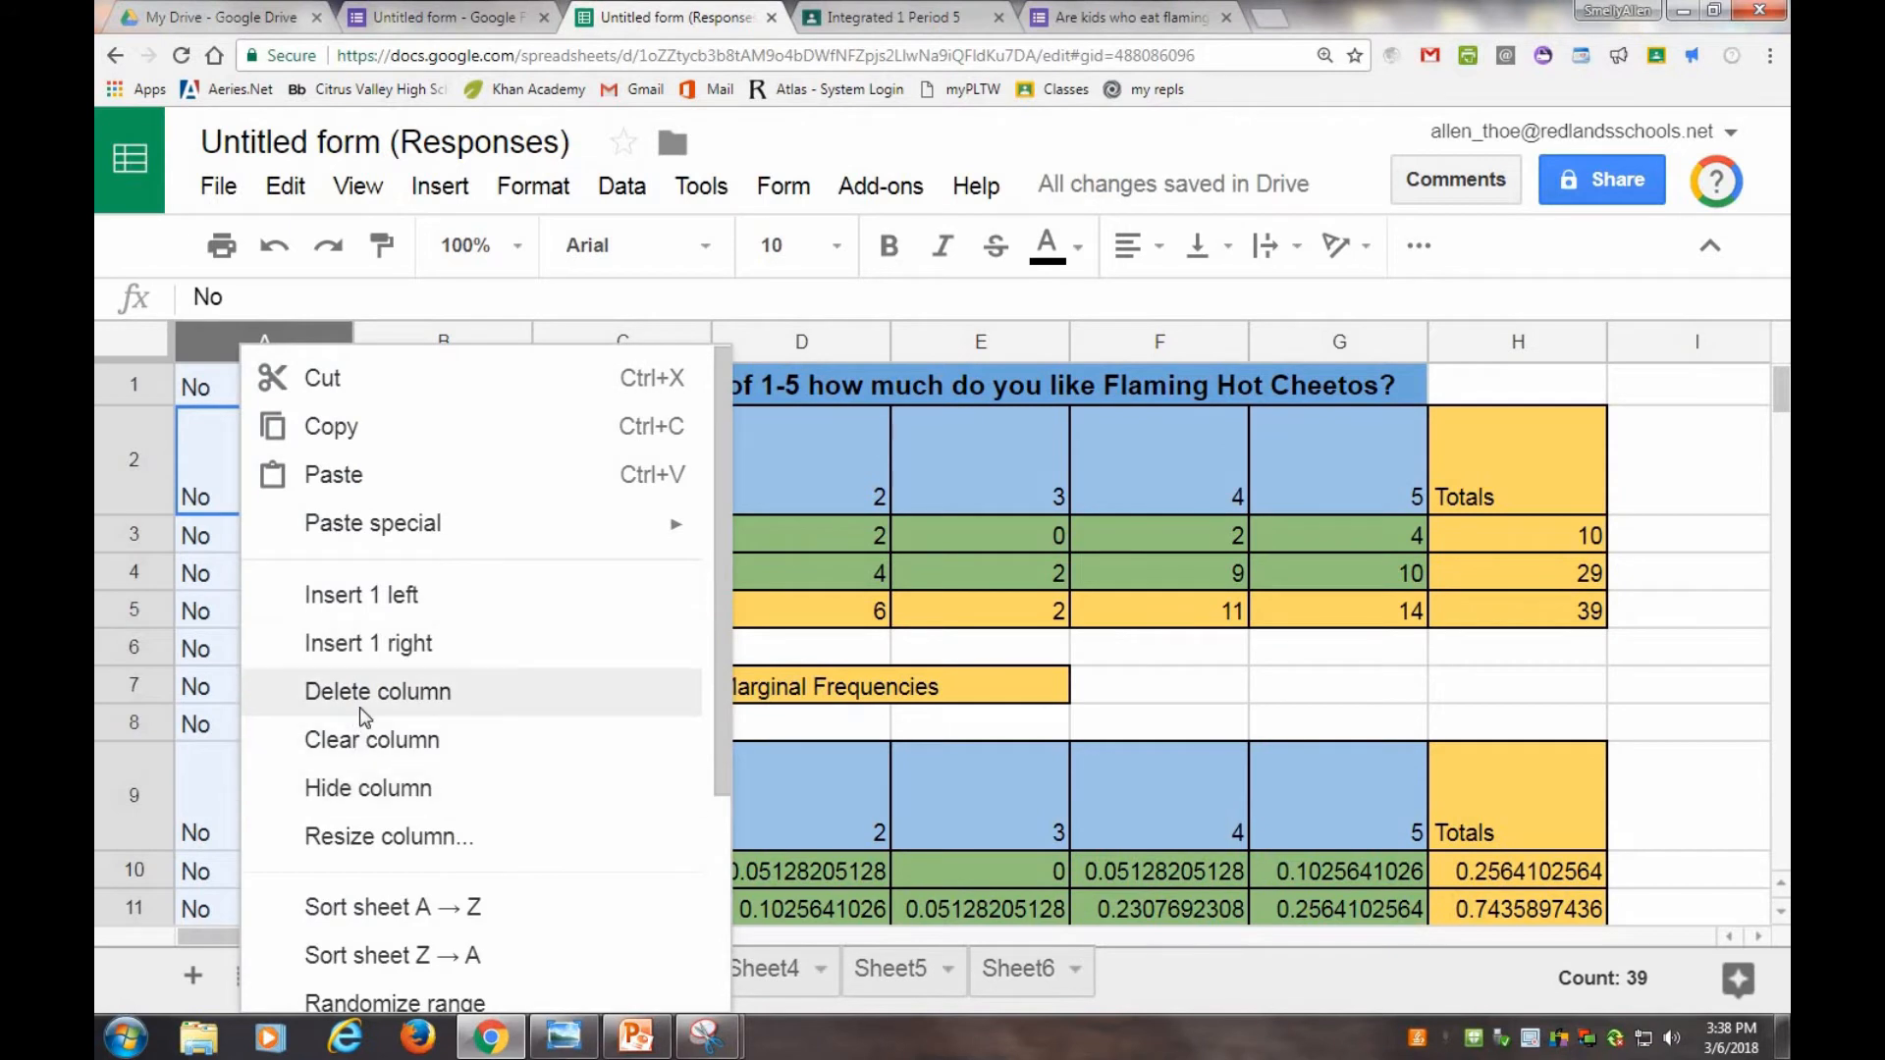
left_click(360, 707)
left_click(684, 736)
Append * 100 to the formula in B10 so it becomes =2/39 * 100.
scroll(1001, 766, "down", 2)
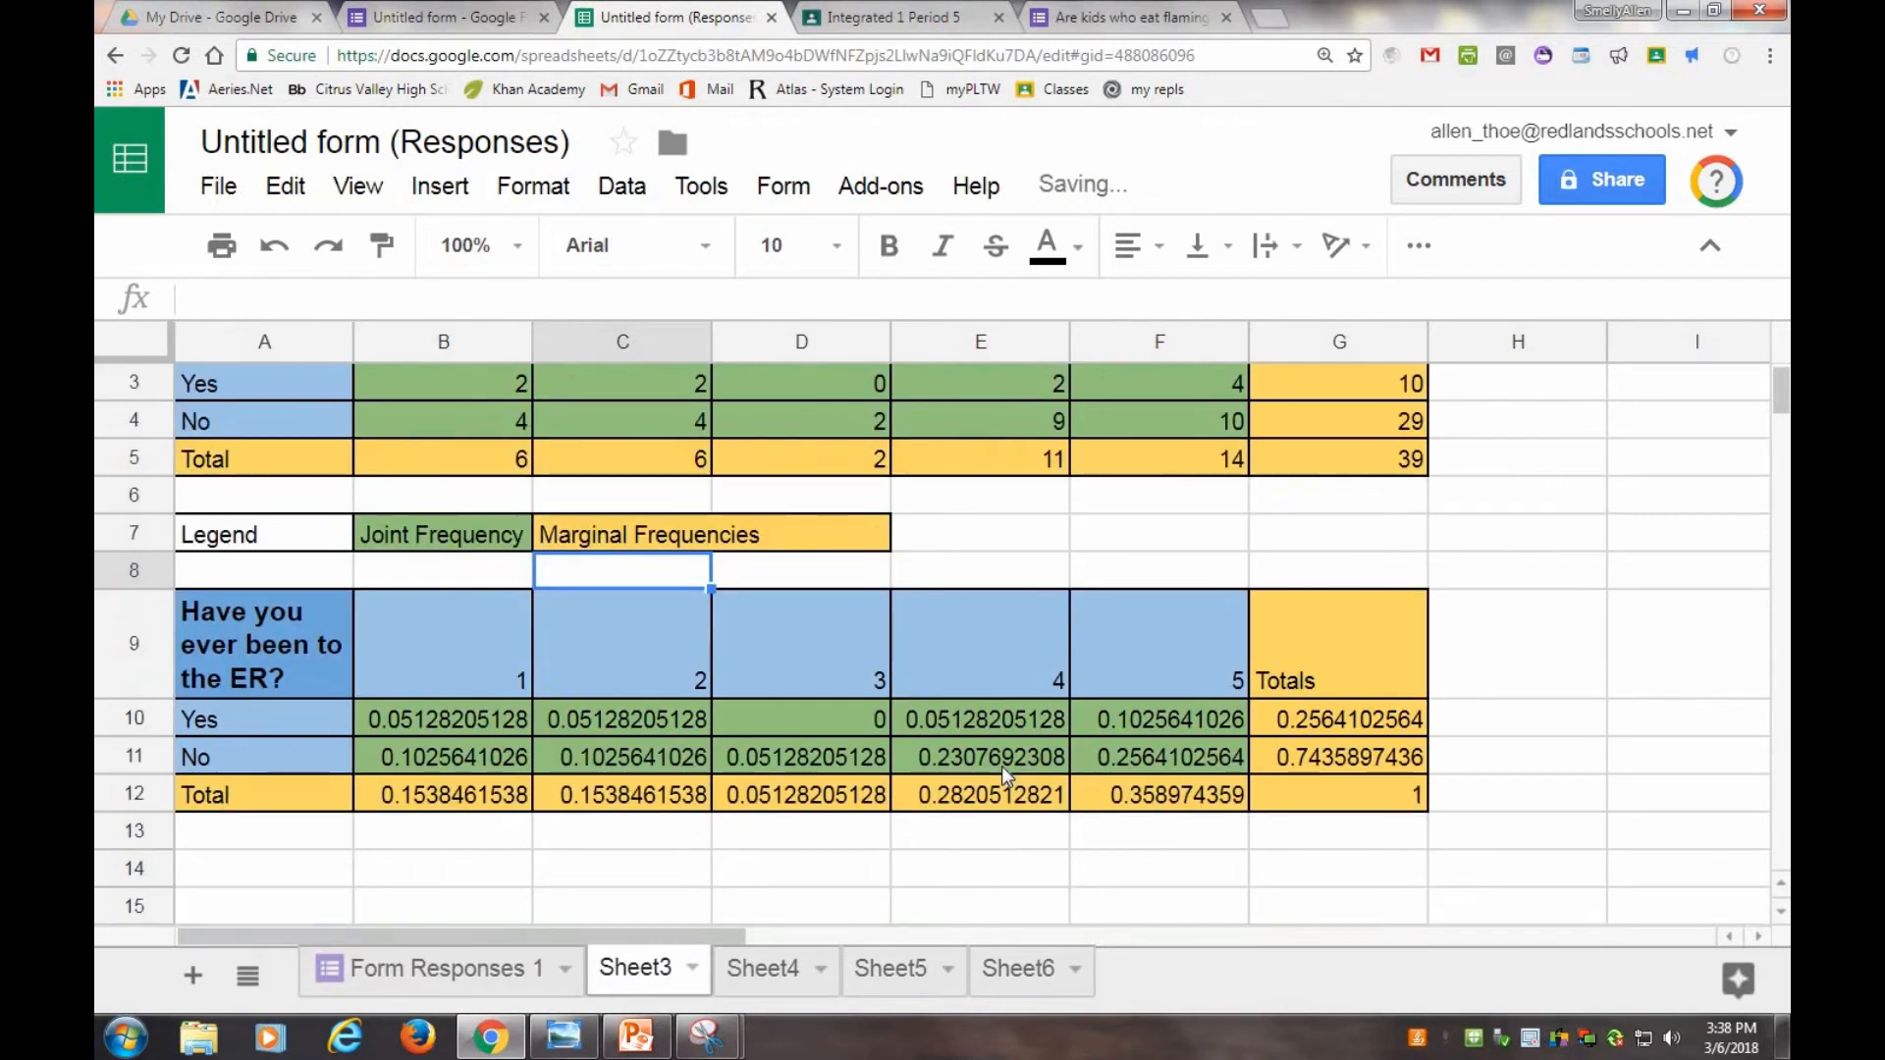
scroll(1002, 766, "up", 2)
left_click_drag(1421, 623, 221, 442)
left_click(957, 682)
scroll(1037, 675, "down", 3)
scroll(980, 723, "up", 2)
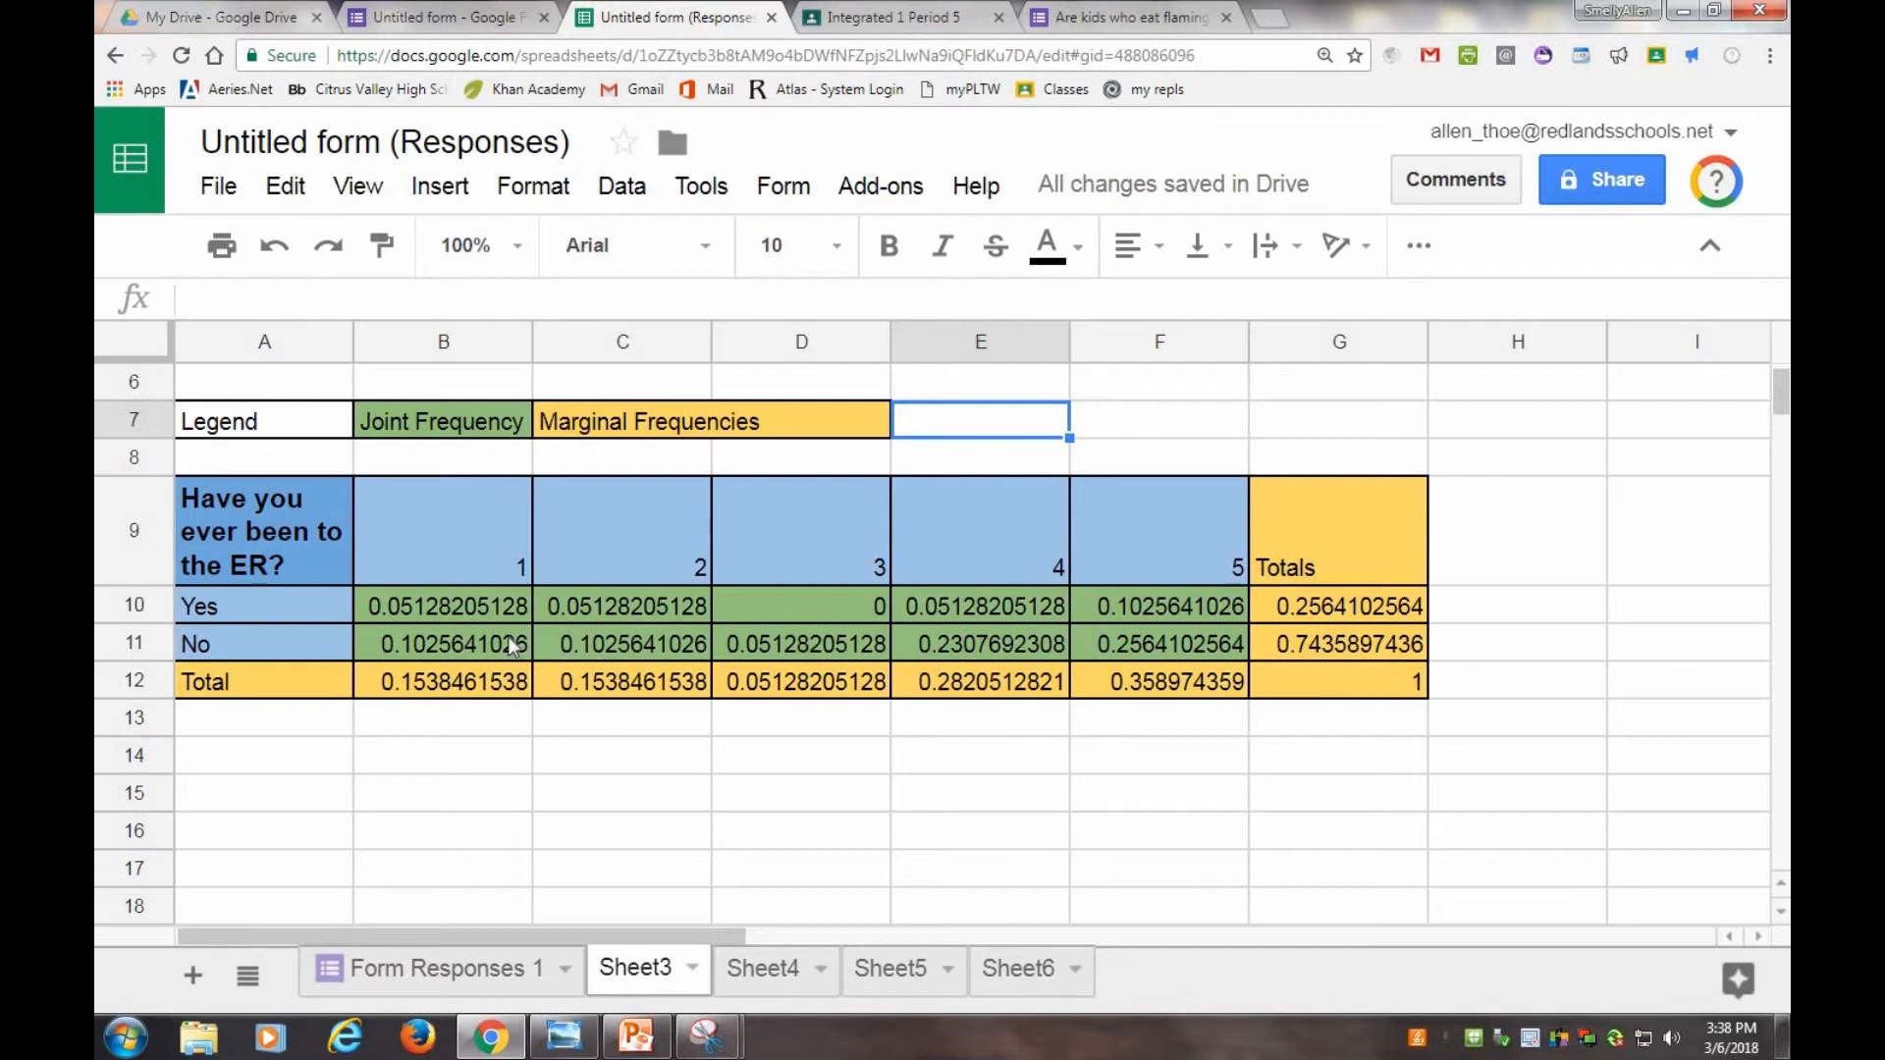
double_click(498, 611)
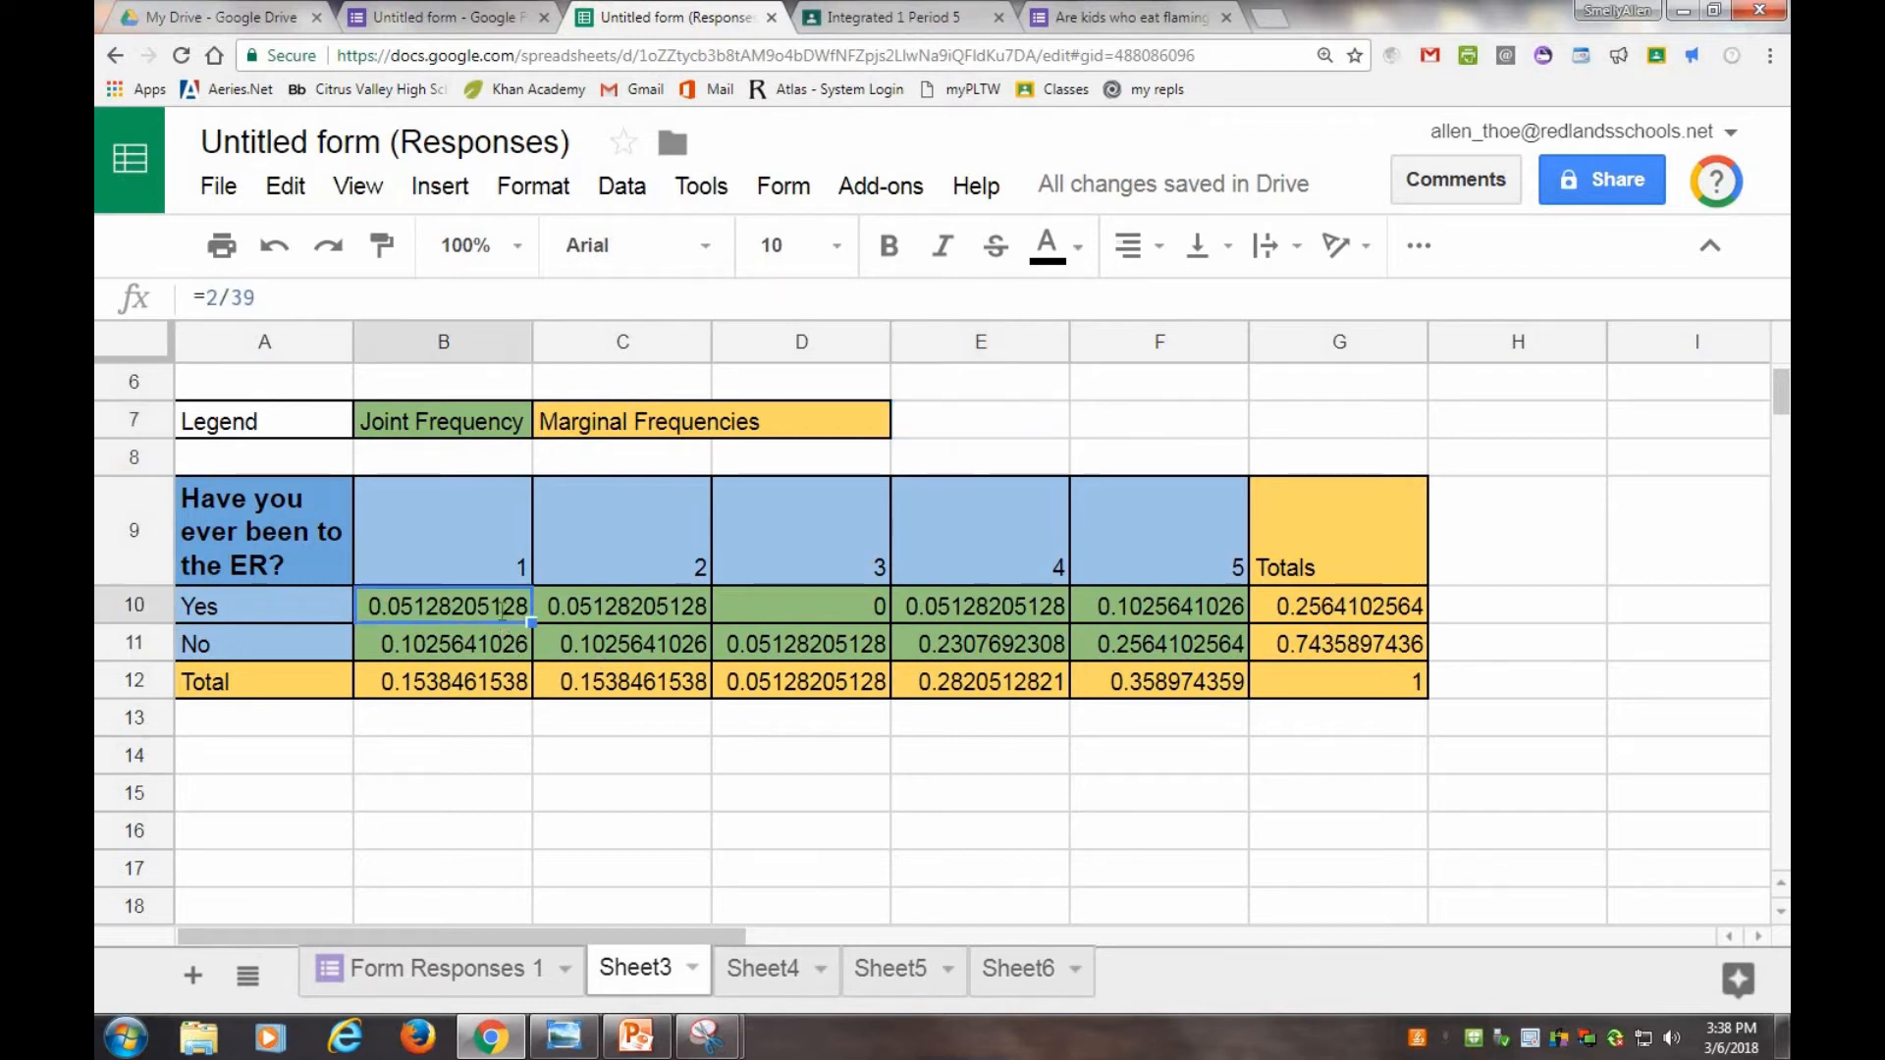
type("* 100")
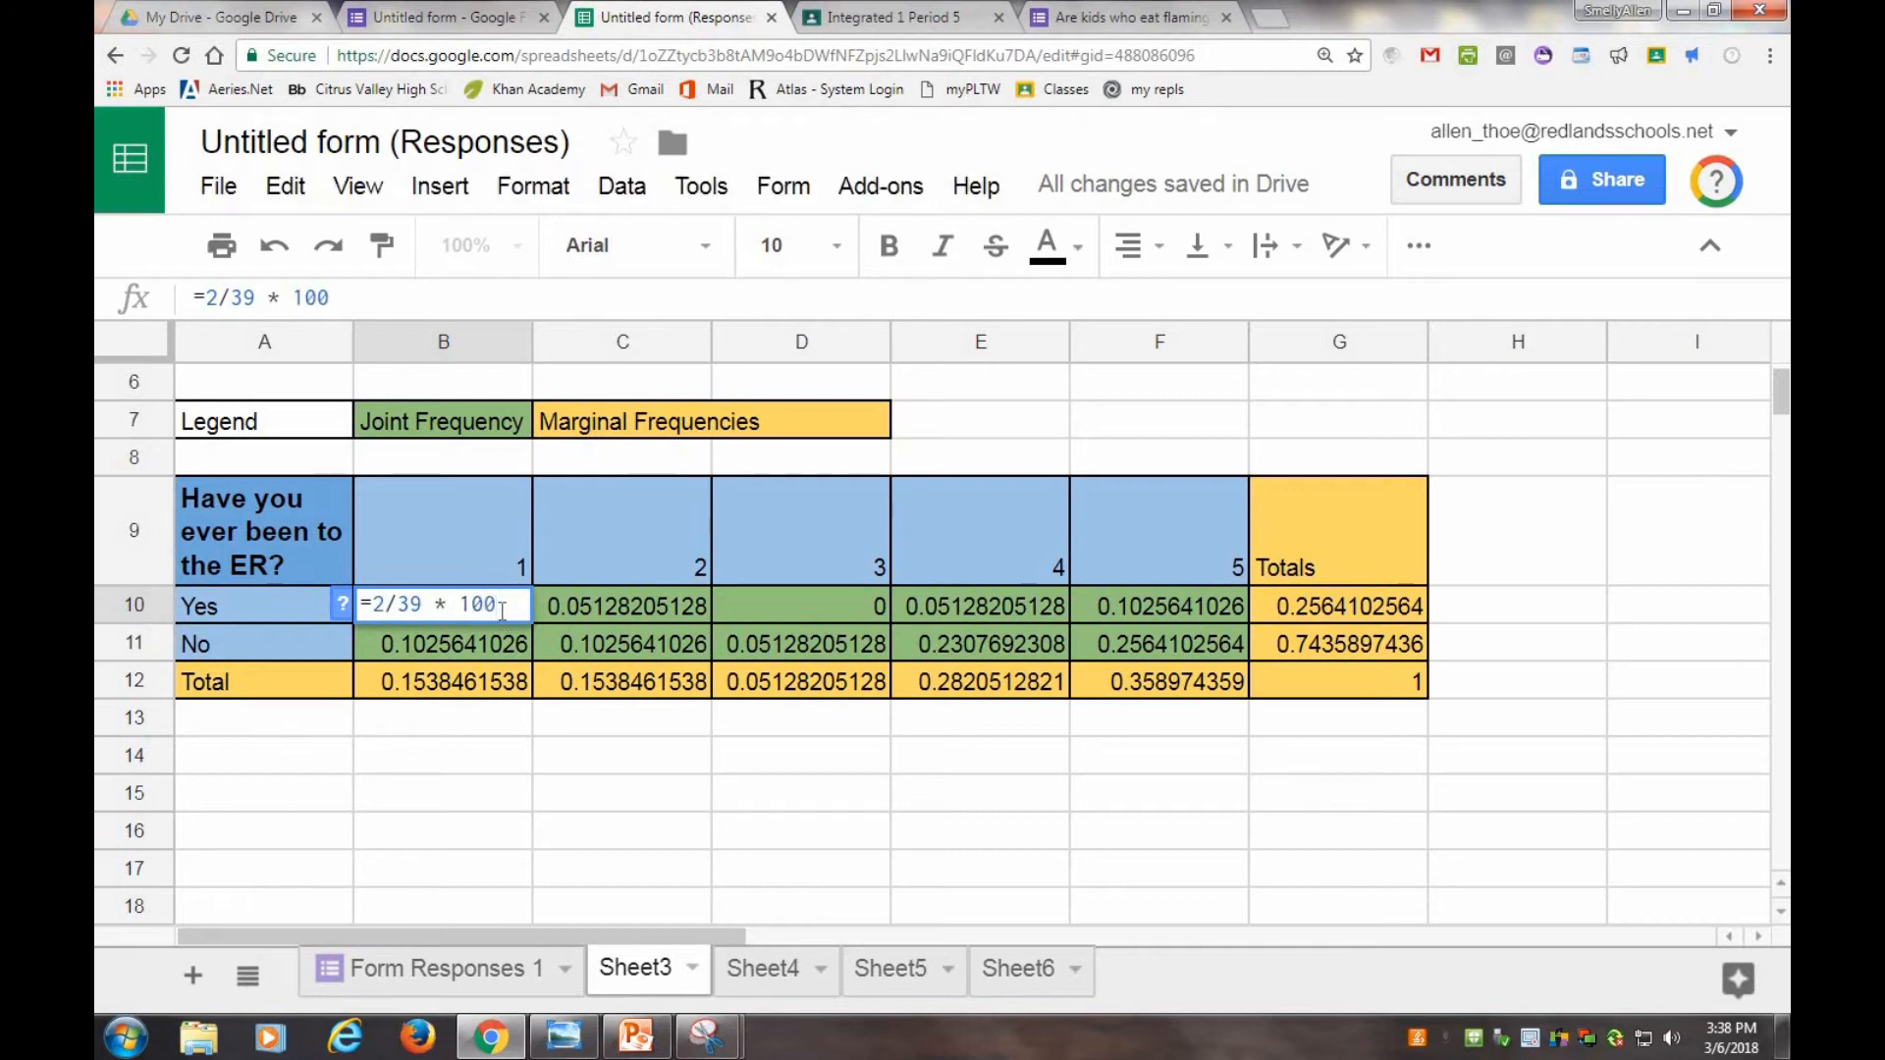
key("Return")
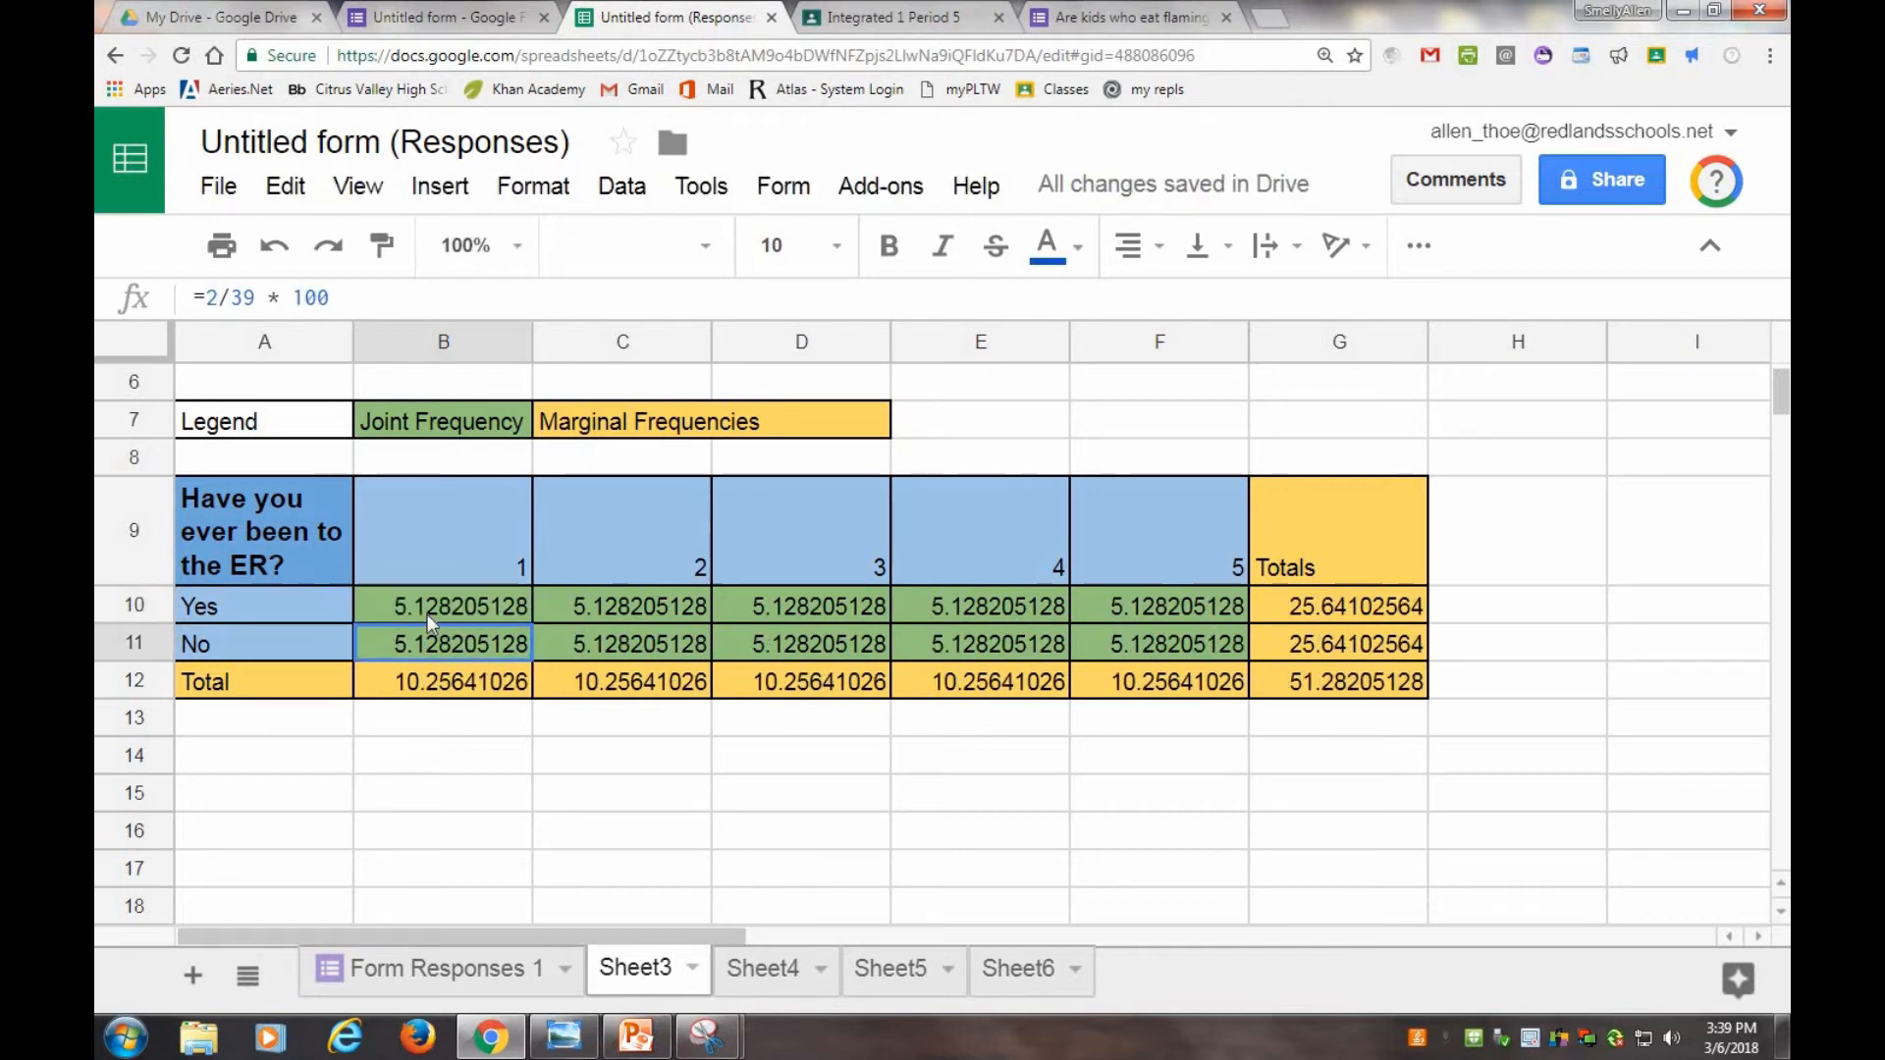
Copy the B10 formula and paste it into the joint frequency cells of the second table.
left_click(430, 607)
right_click(436, 606)
left_click(492, 688)
right_click(442, 644)
left_click(508, 772)
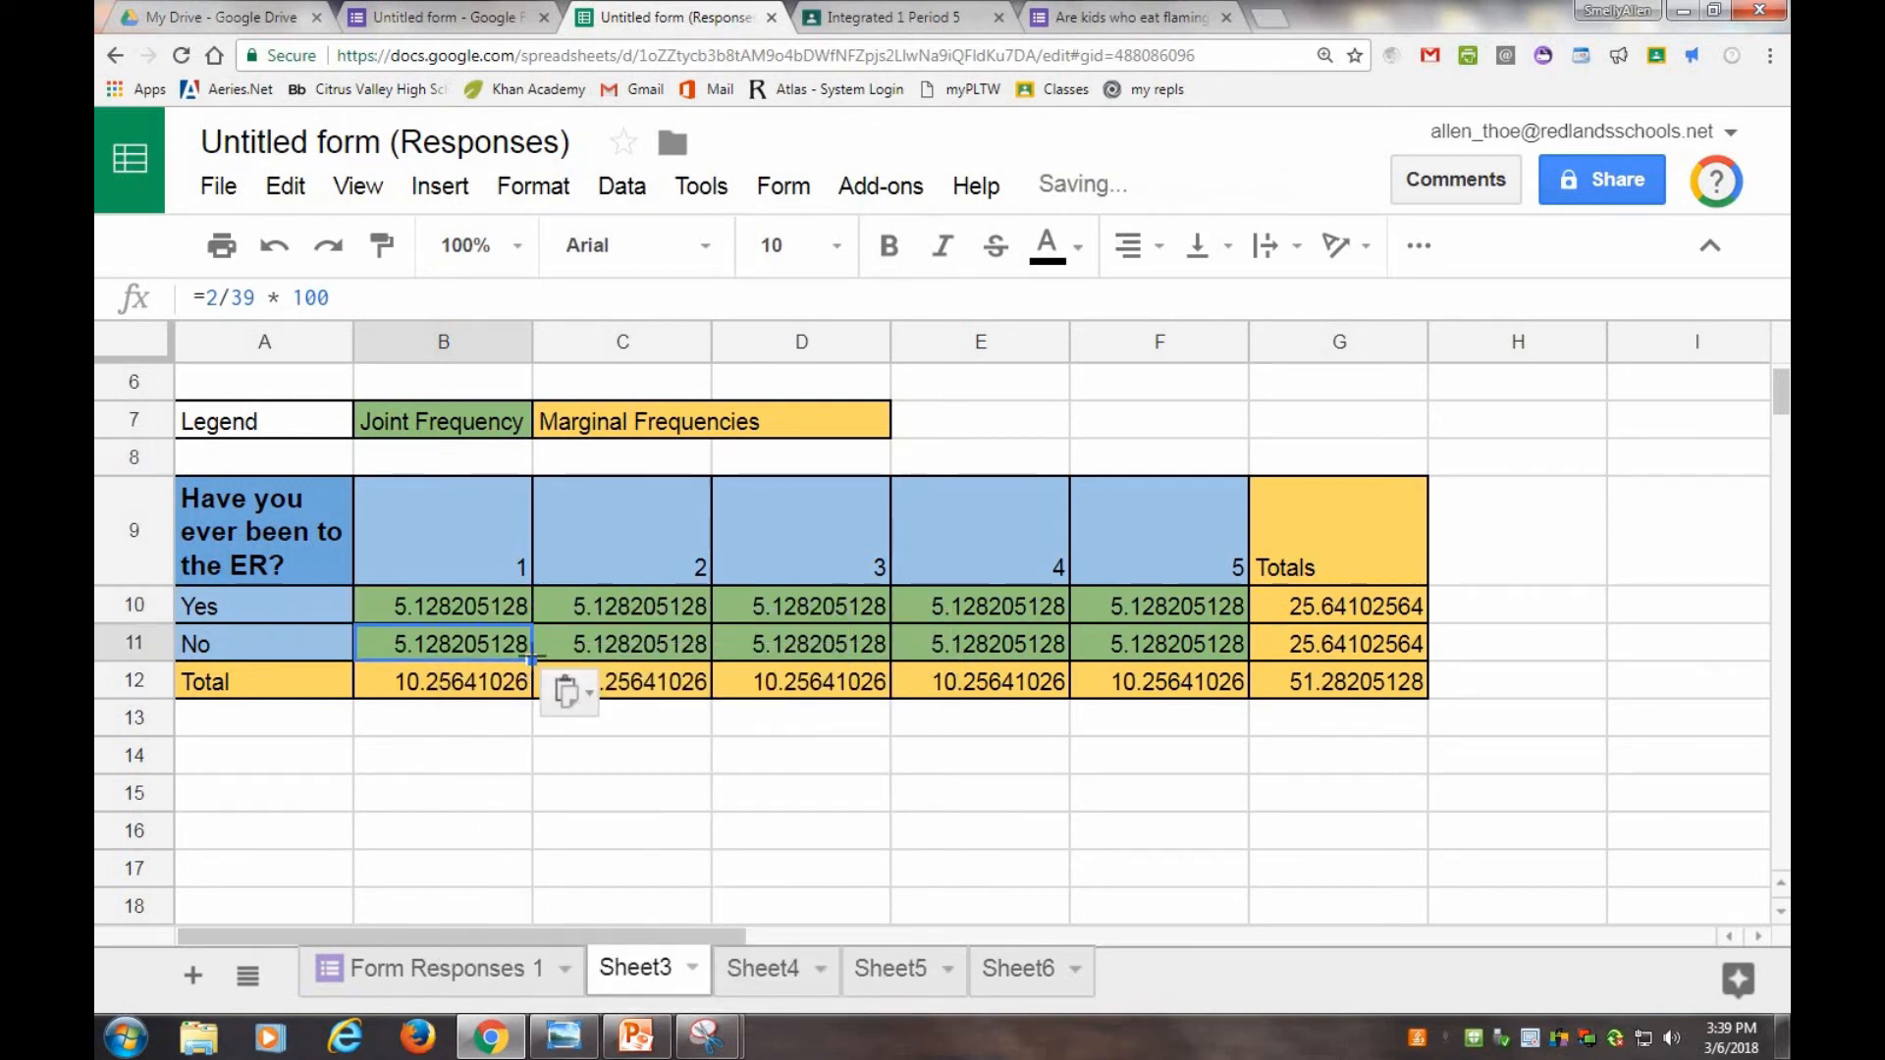
Replace the number 2 in B10's formula with the cell reference B3, making it =B3/39 * 100.
left_click(568, 617)
scroll(568, 617, "up", 3)
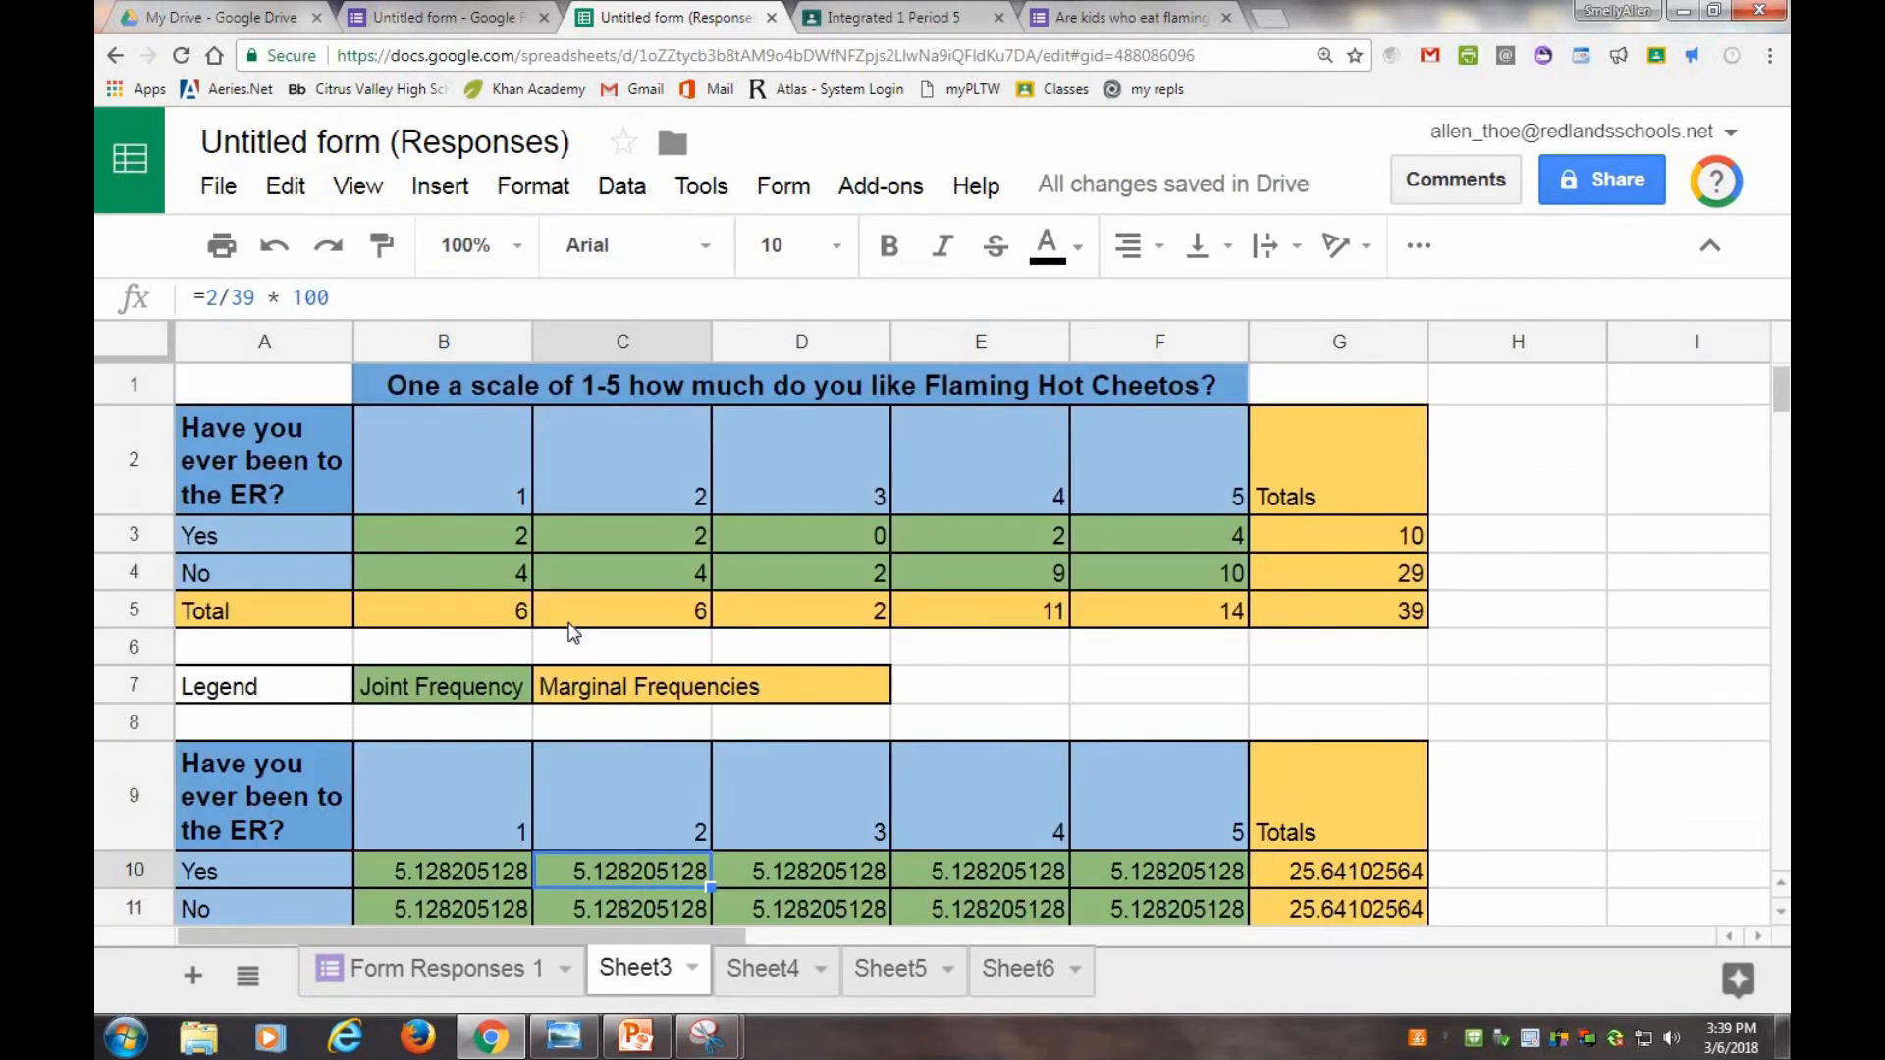
double_click(581, 870)
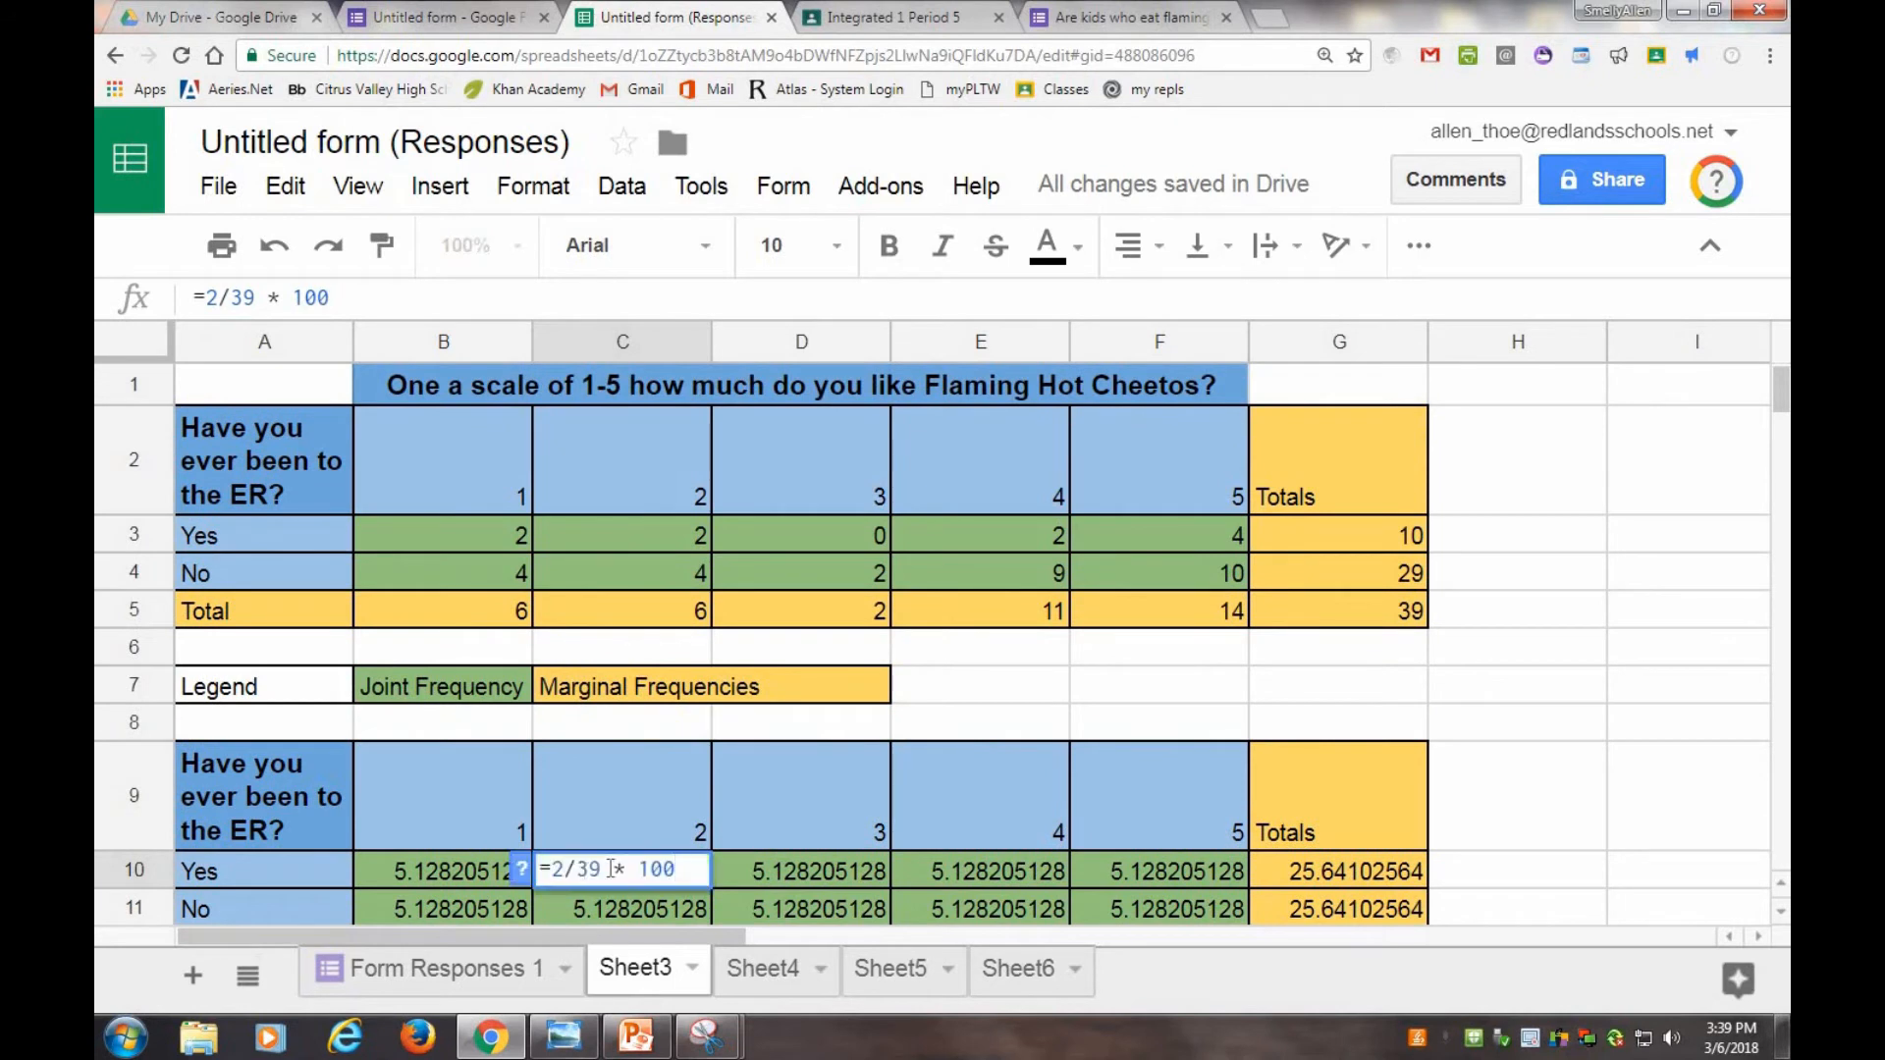
left_click(502, 903)
double_click(483, 876)
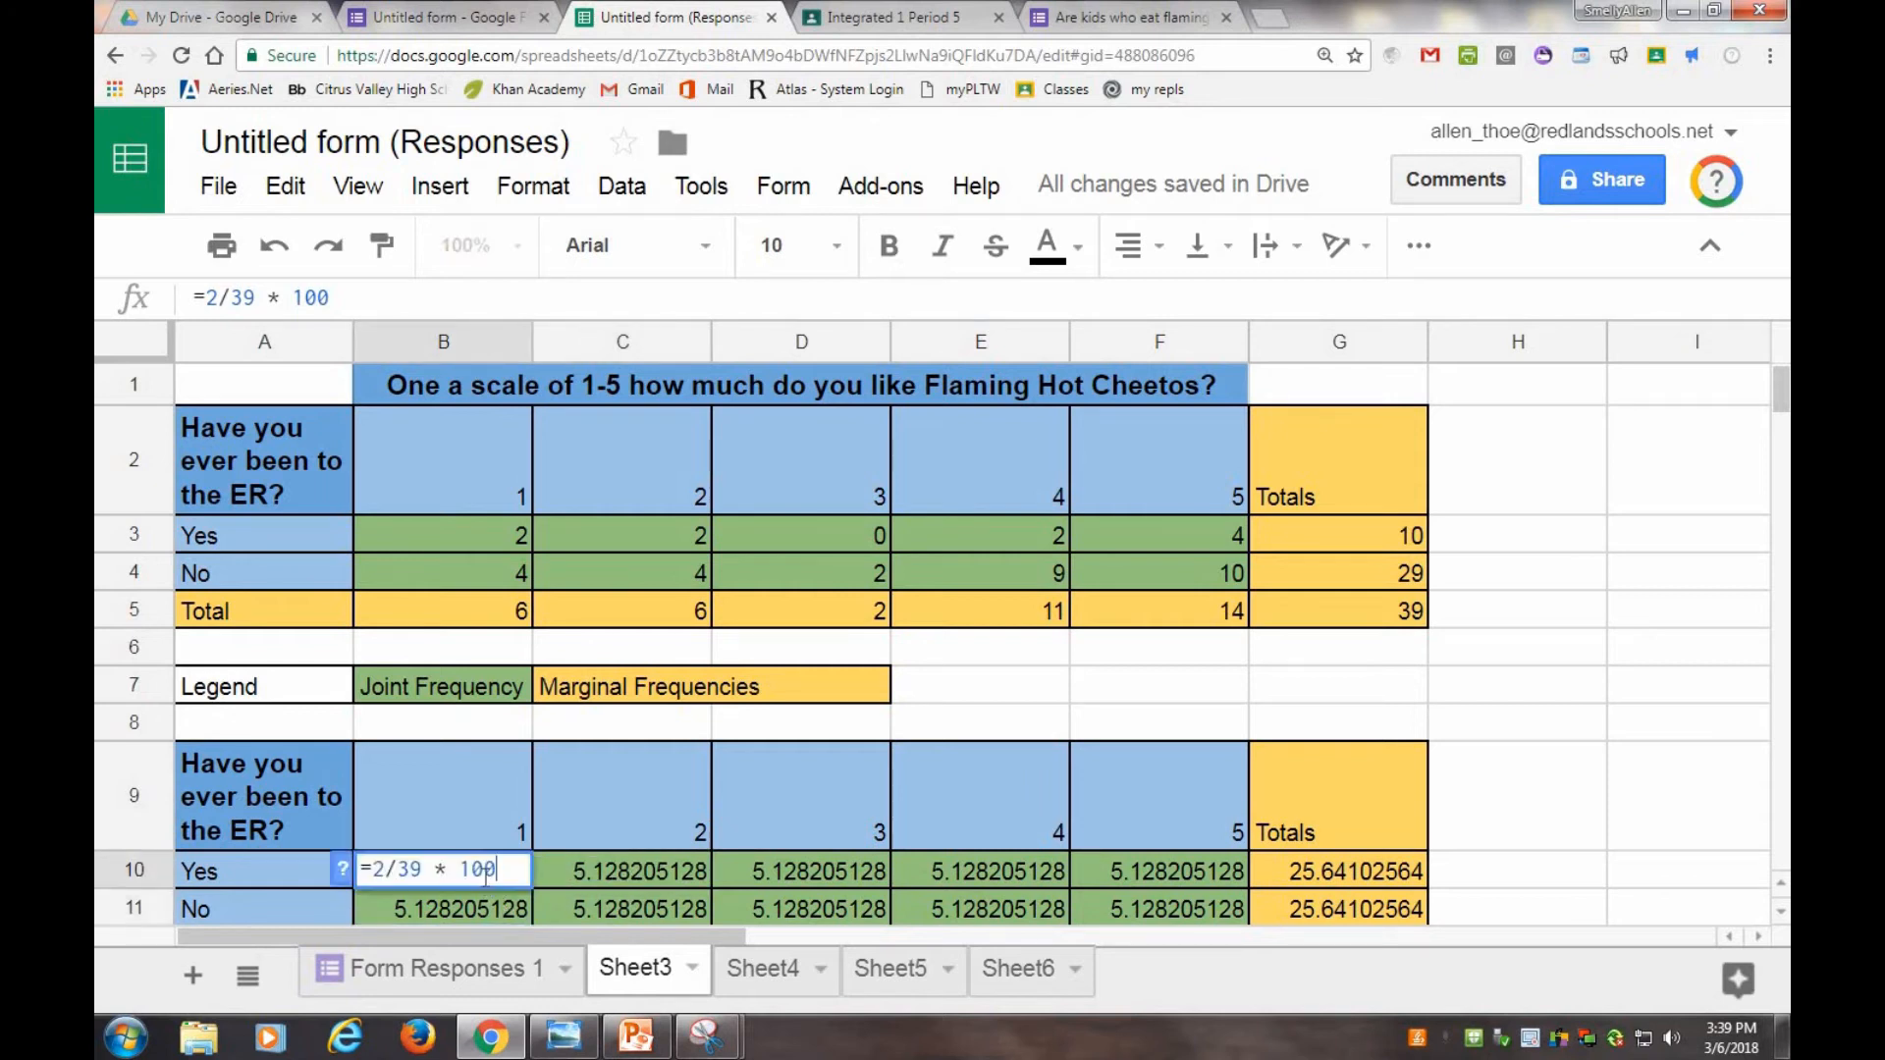
double_click(379, 870)
type("B3")
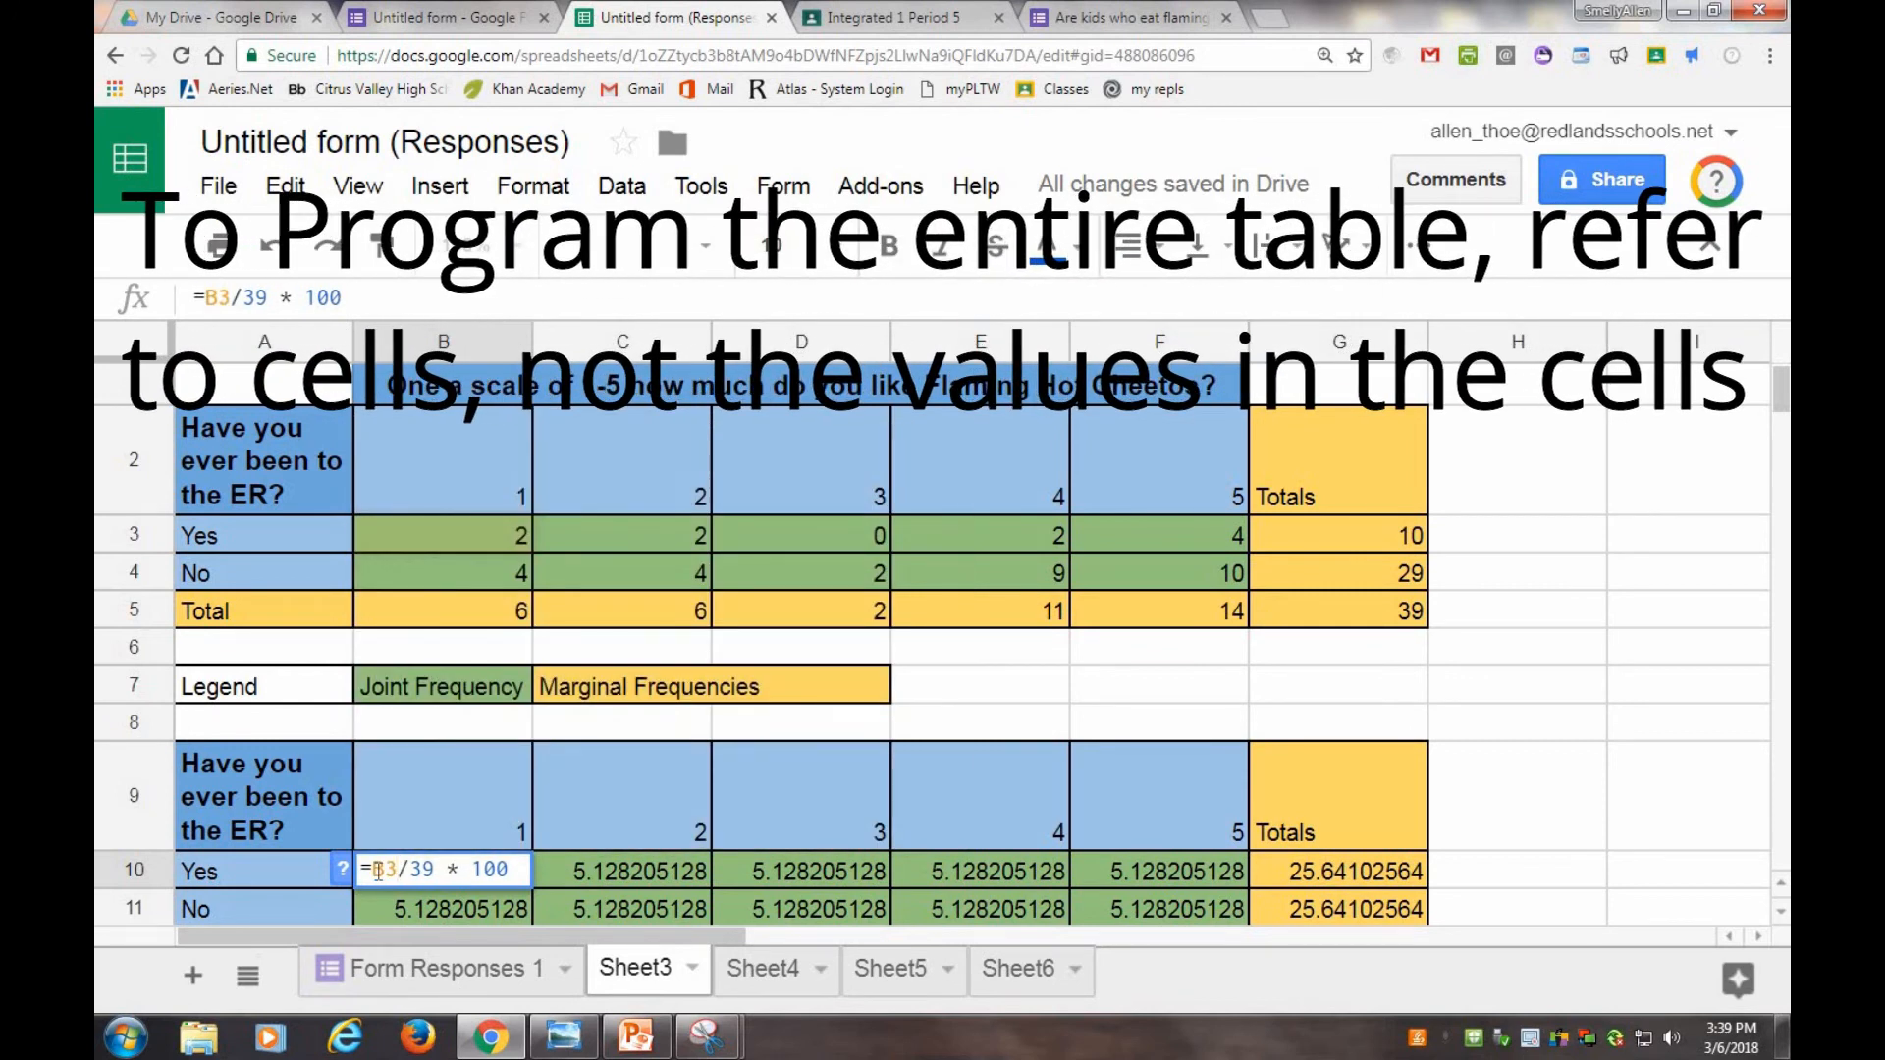
key("Return")
Copy the B10 formula and paste it over all joint frequency cells from B10 to F11.
right_click(396, 836)
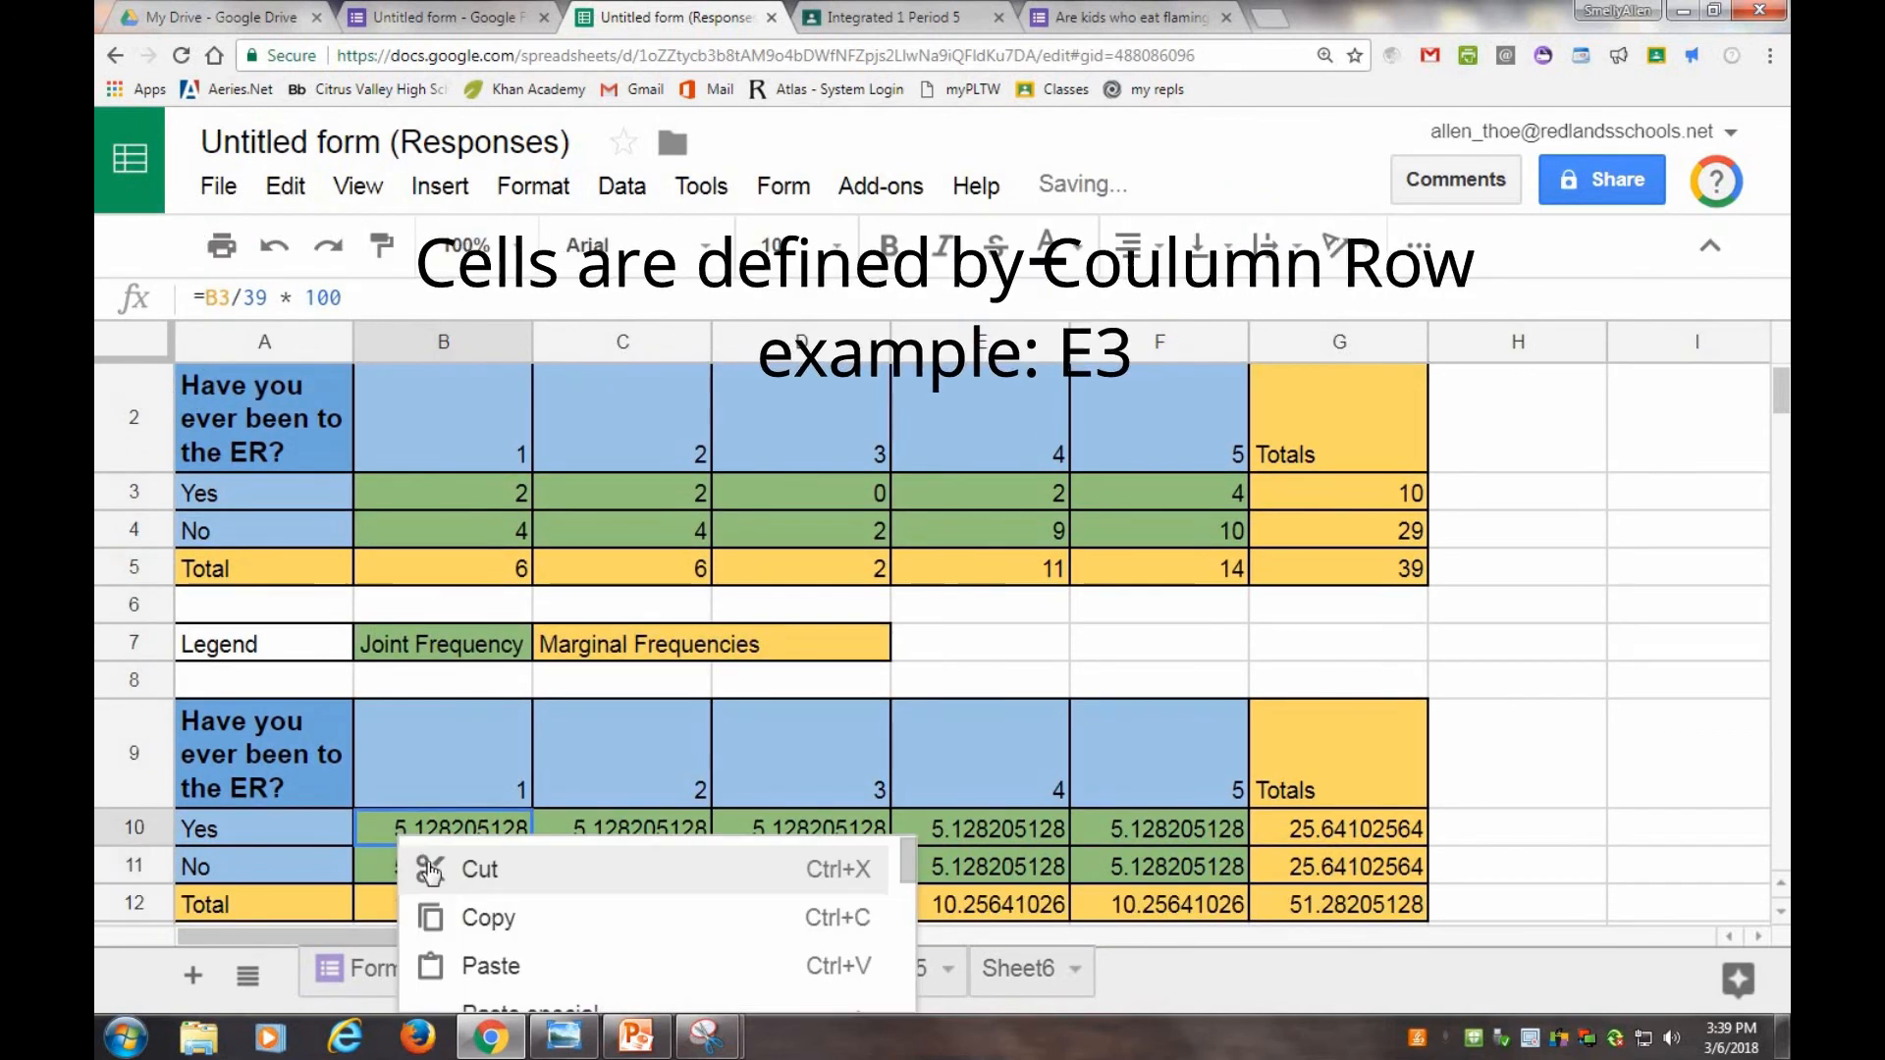
left_click(486, 914)
left_click_drag(491, 829, 1164, 862)
right_click(705, 834)
left_click(785, 968)
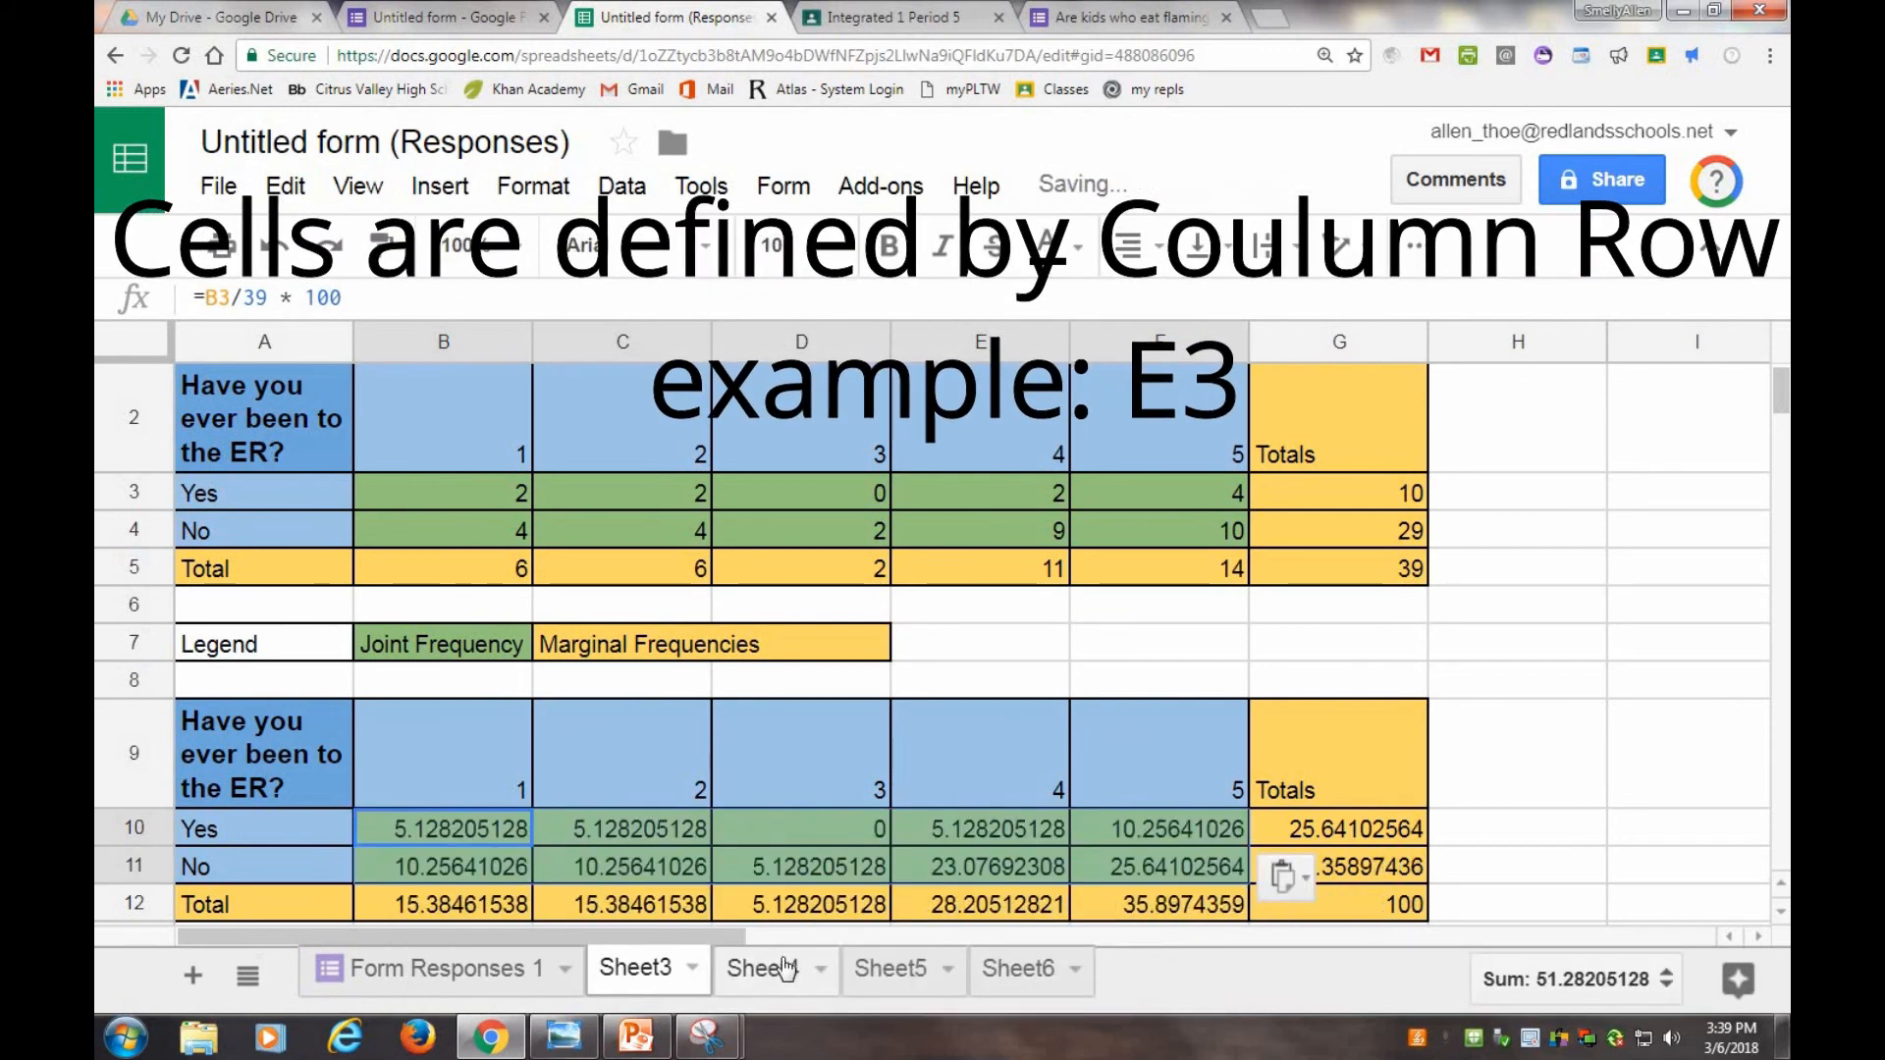
left_click(1364, 894)
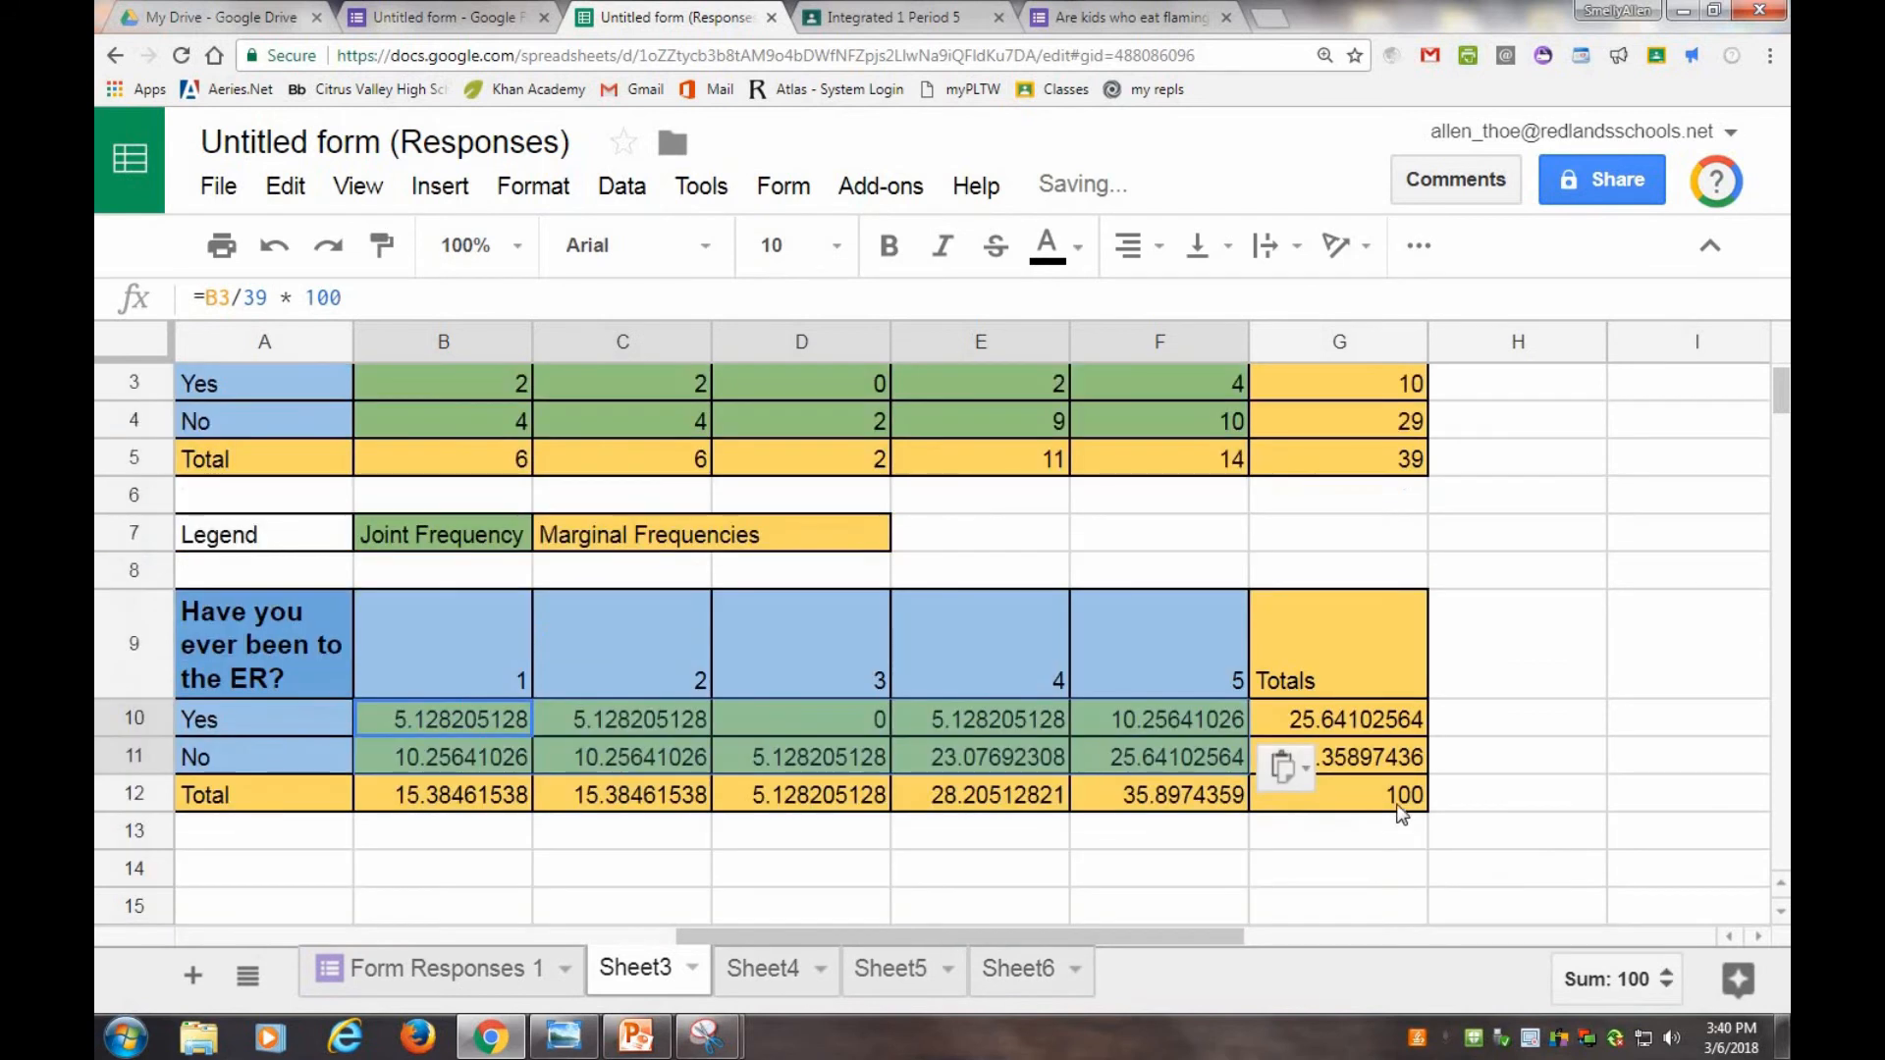
Inspect the pasted formulas in the joint frequency cells and the grand total cell of the second table.
left_click(405, 733)
left_click(568, 741)
left_click(883, 733)
left_click(962, 752)
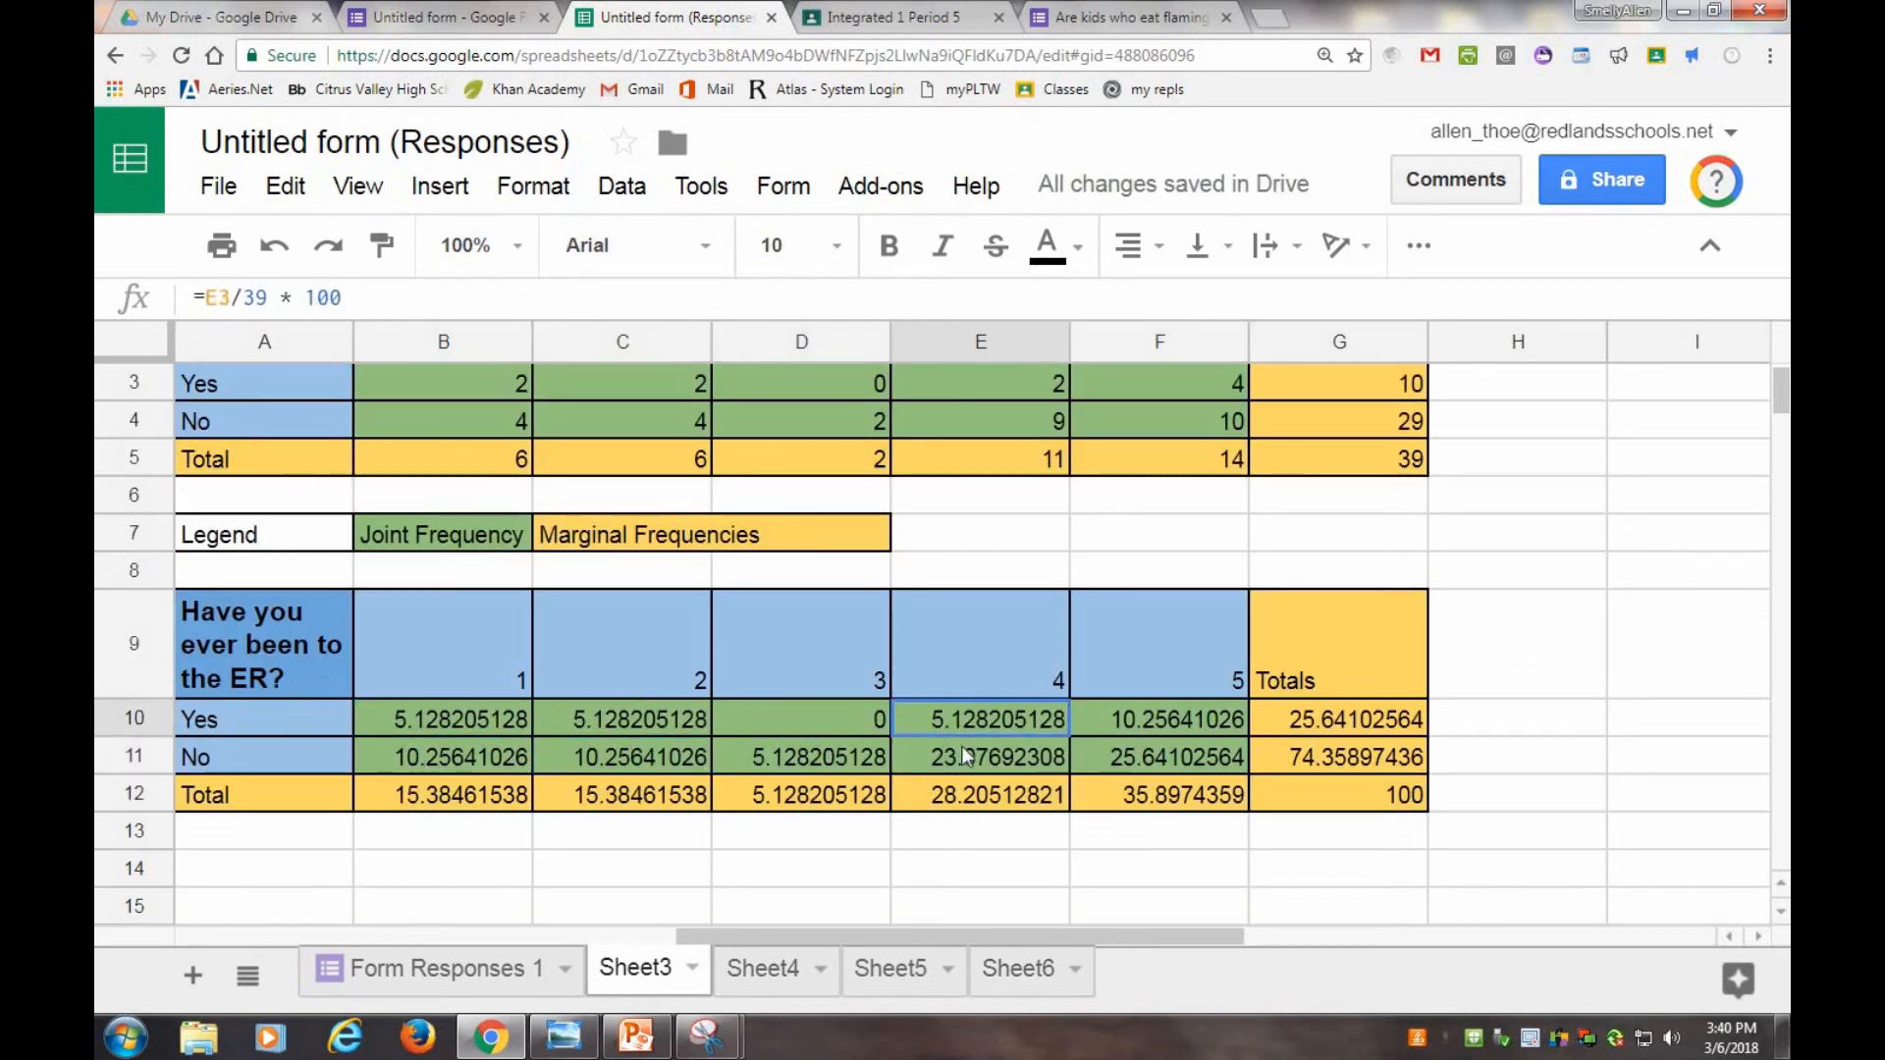
left_click(1145, 731)
left_click(1145, 752)
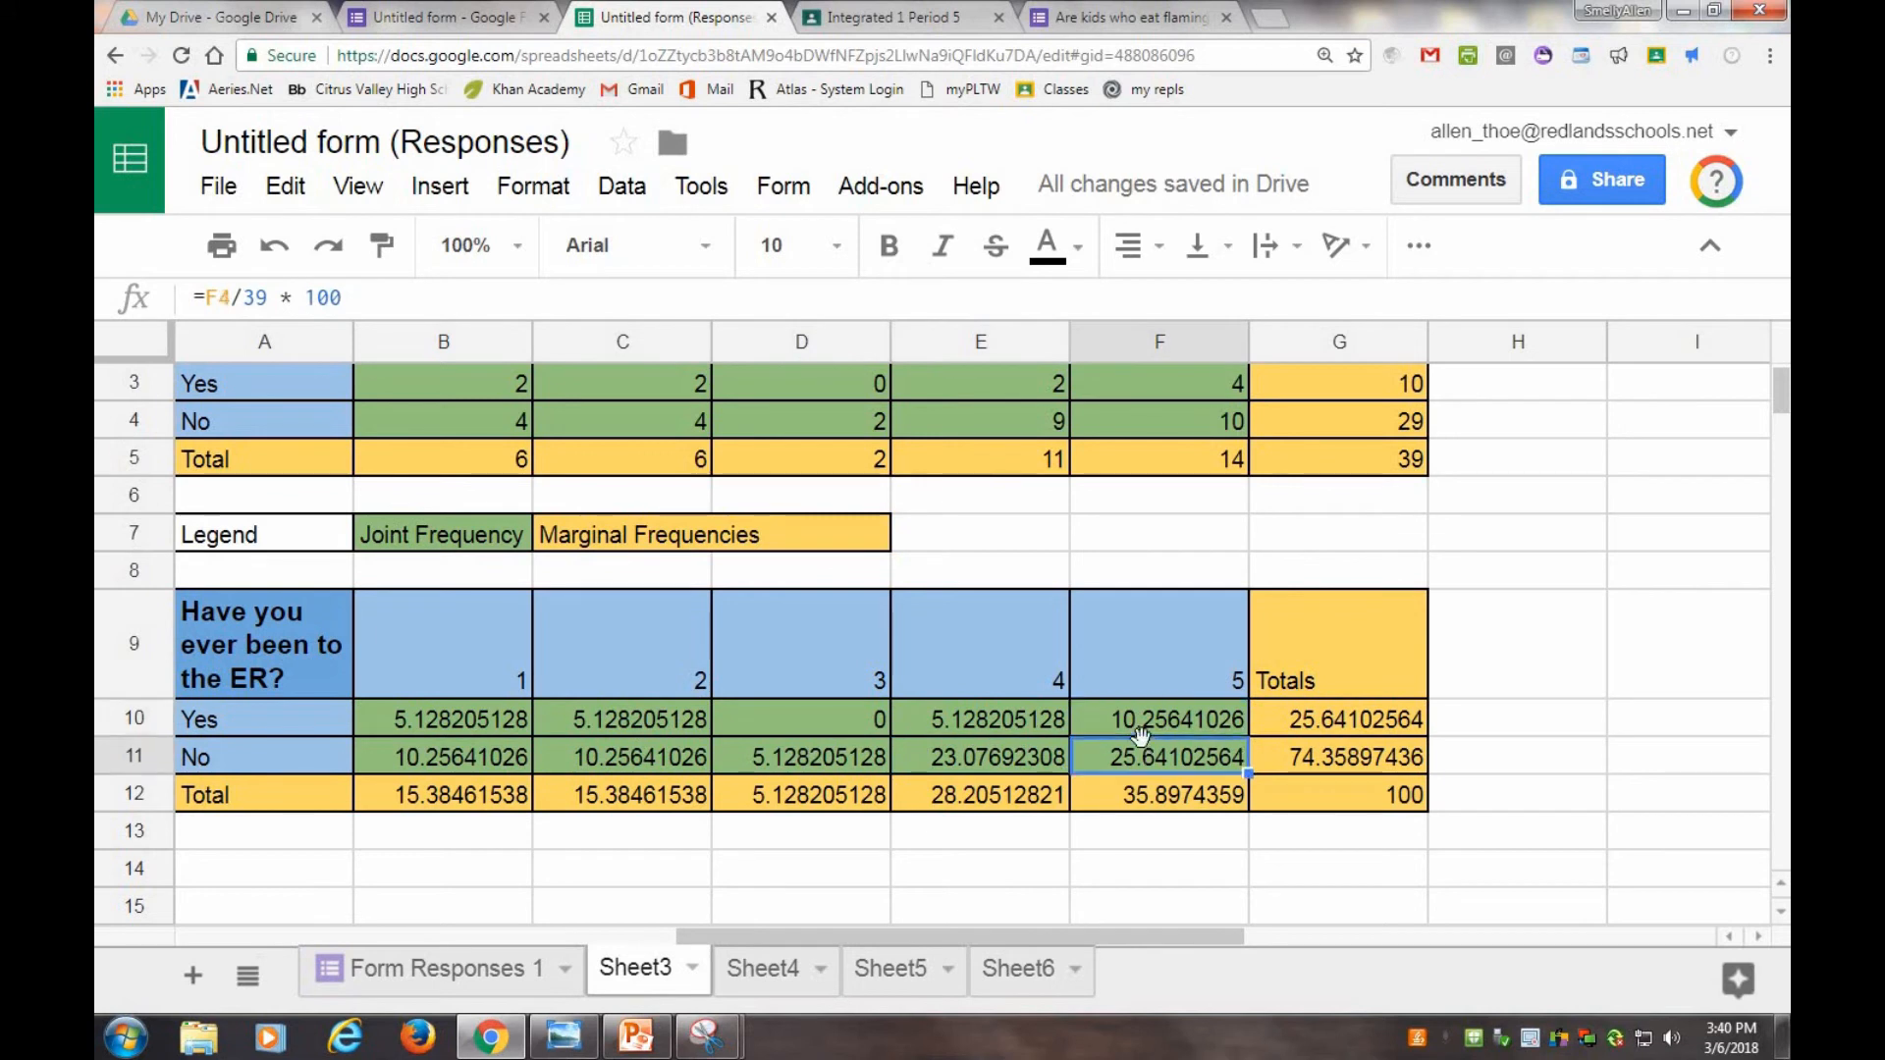
double_click(493, 721)
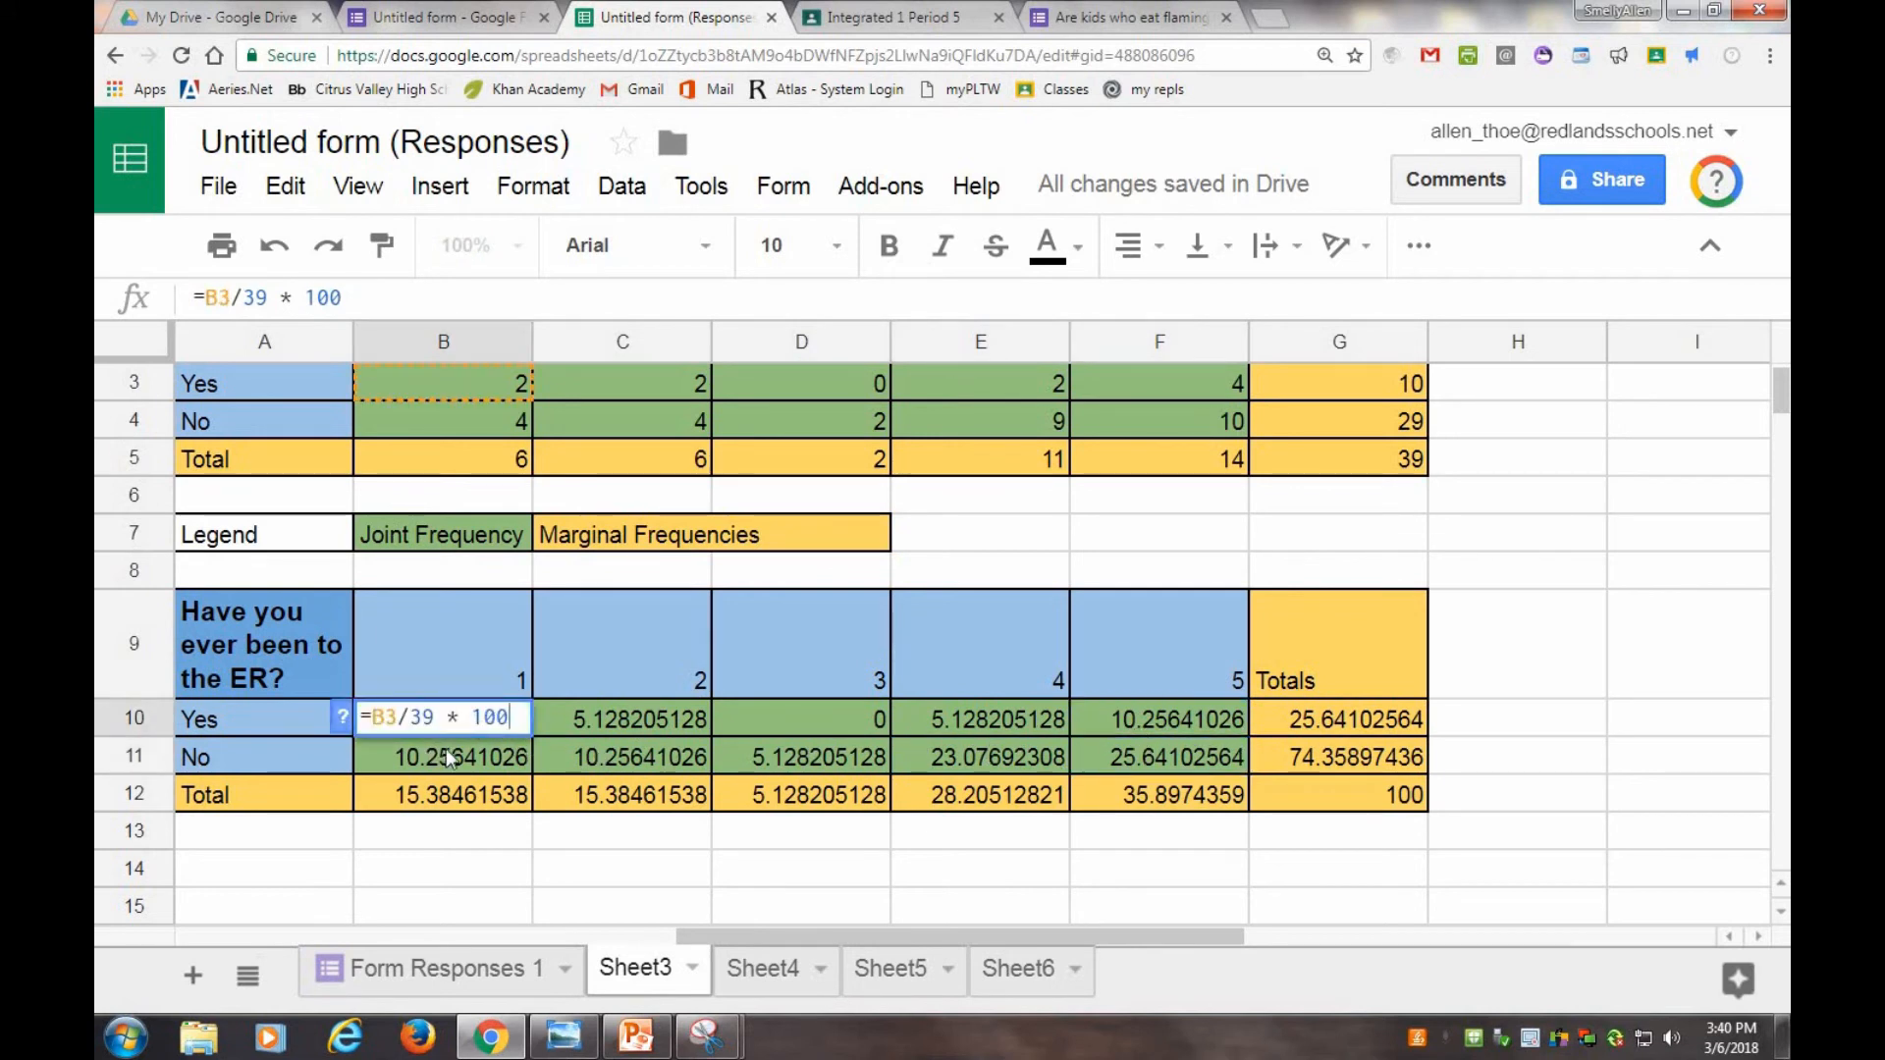
left_click(528, 763)
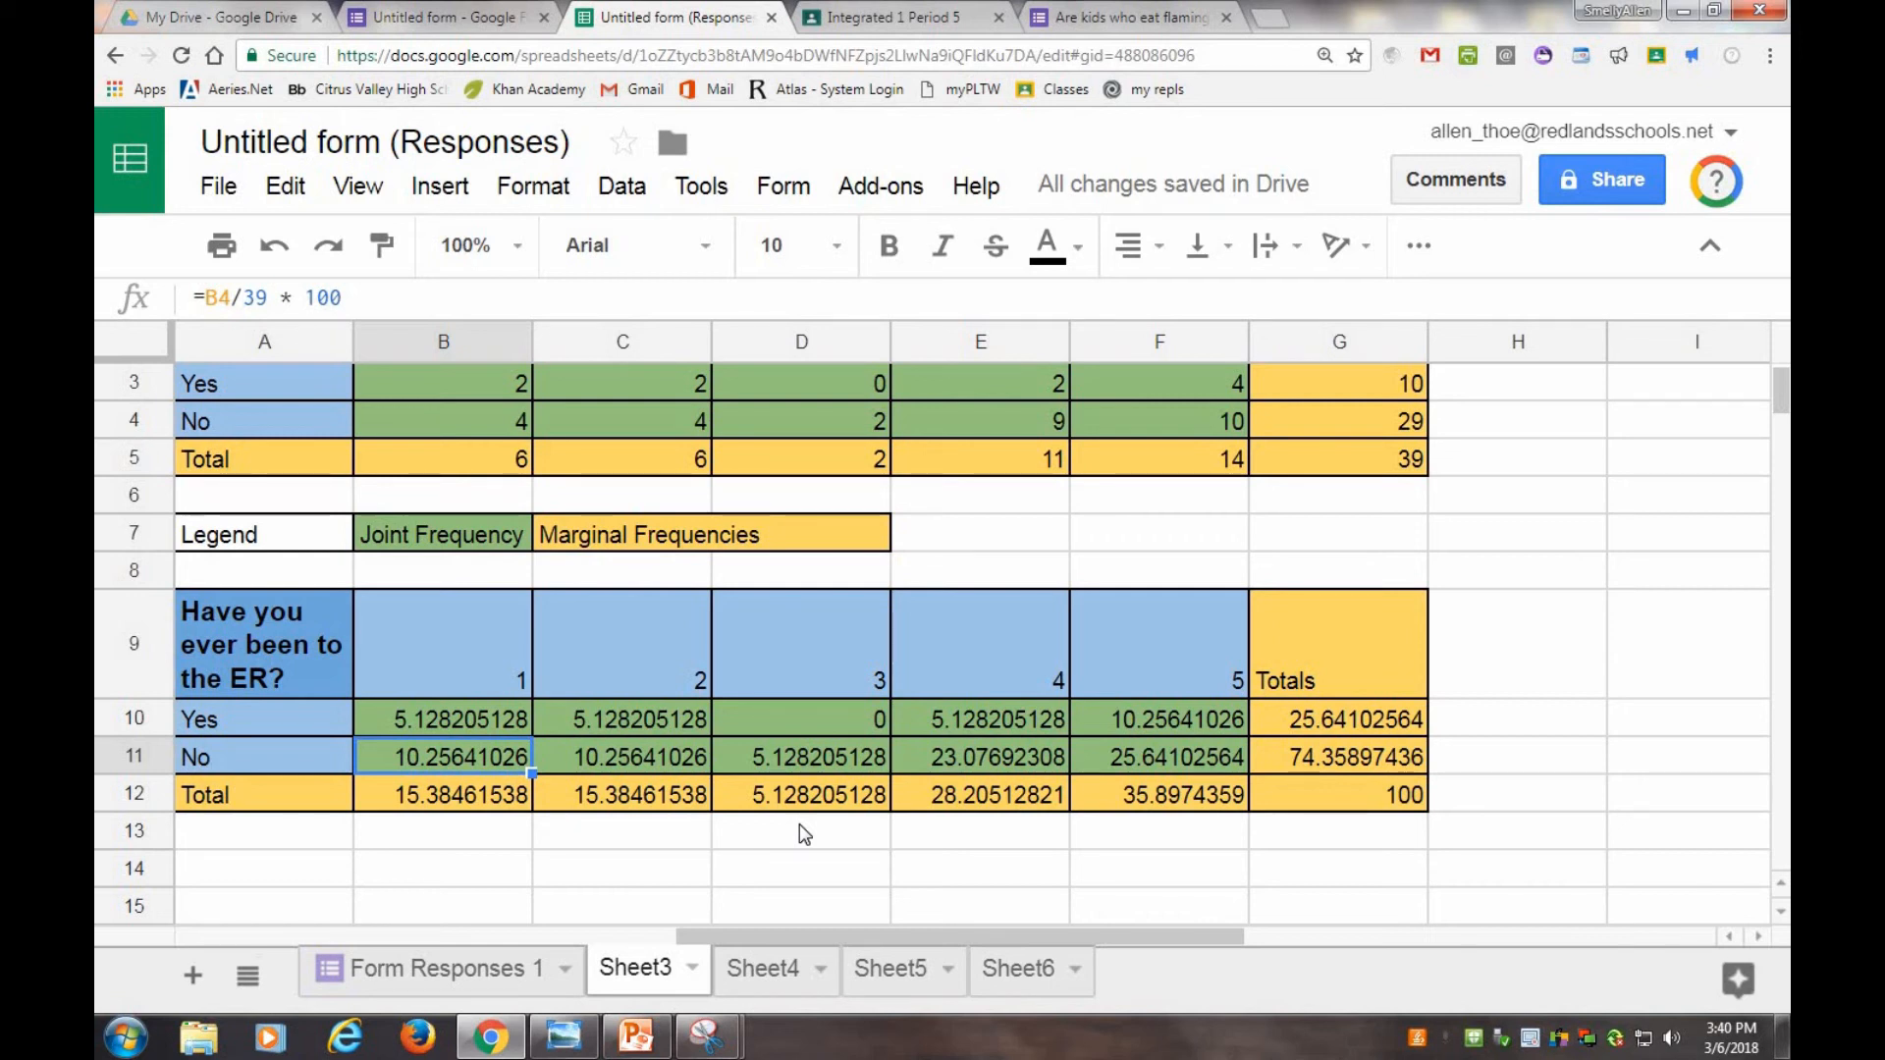
left_click(1399, 798)
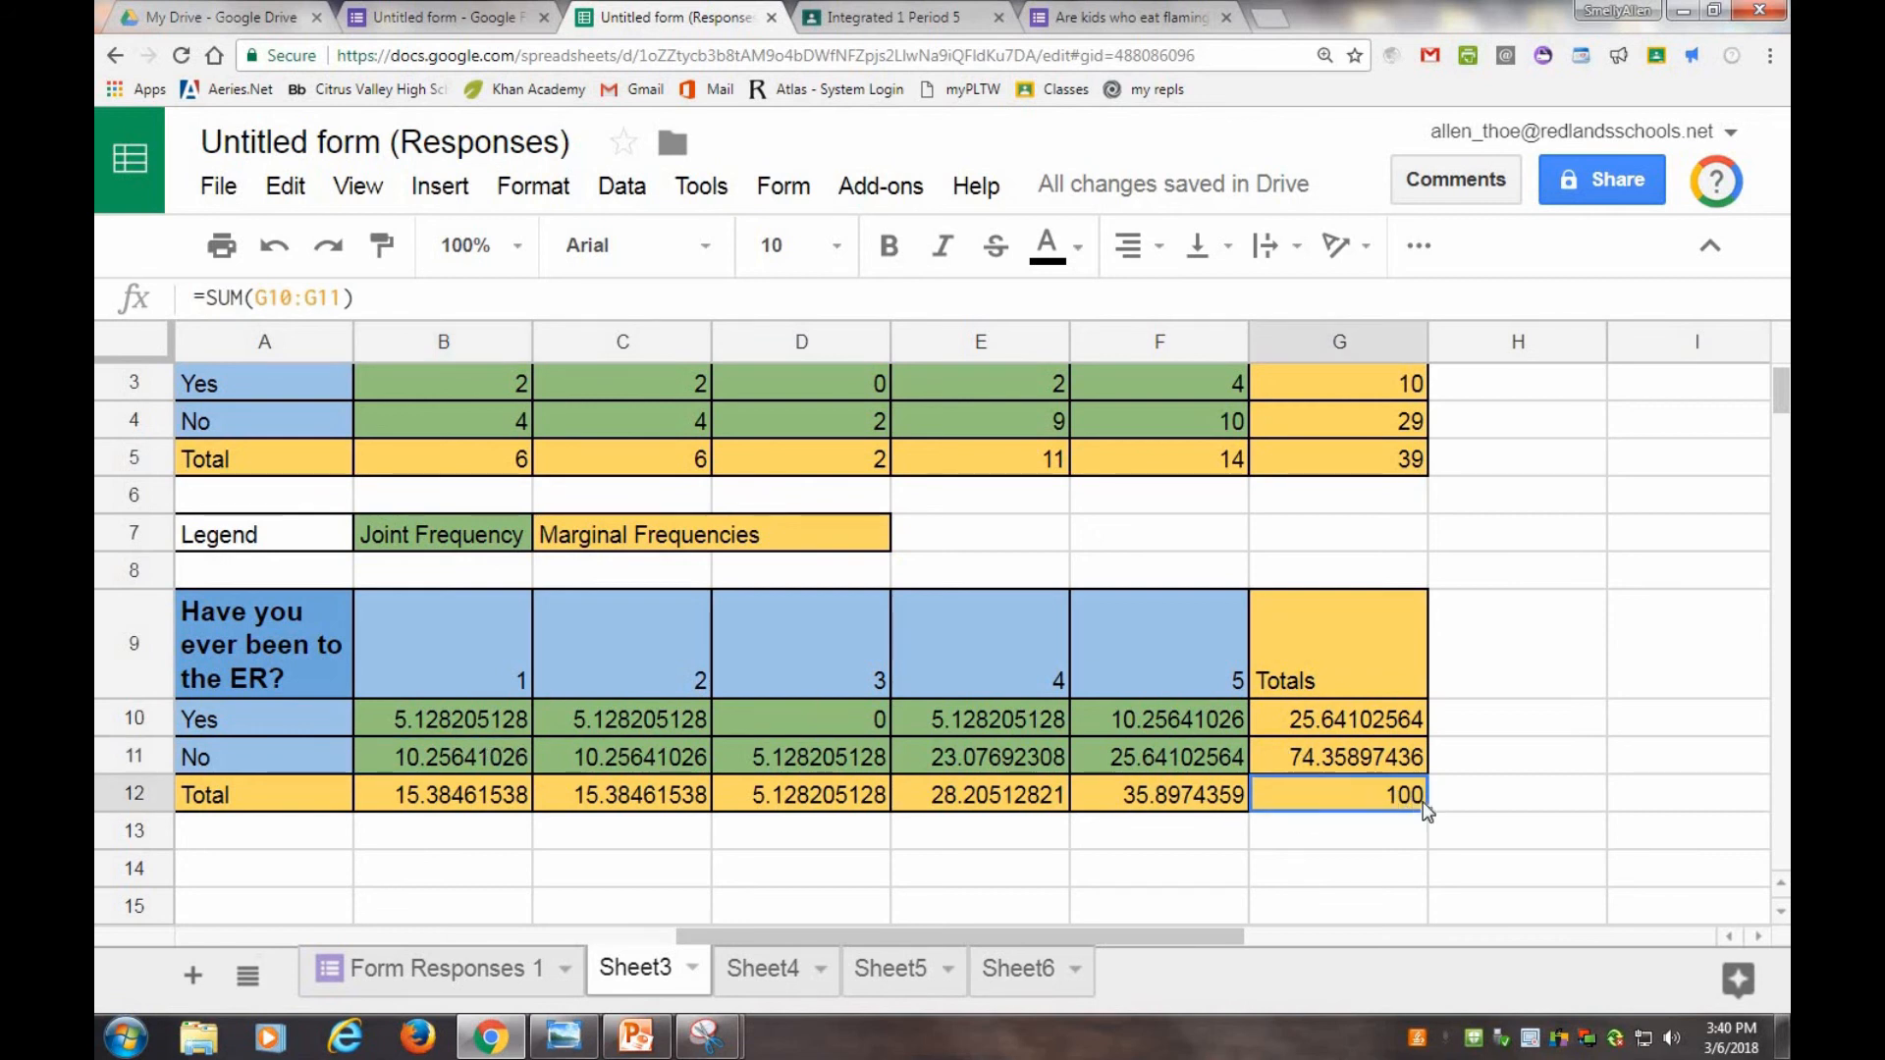
Remove the * 100 from B10's formula so it reads =B3/39.
double_click(520, 721)
left_click_drag(450, 723, 507, 723)
key("BackSpace")
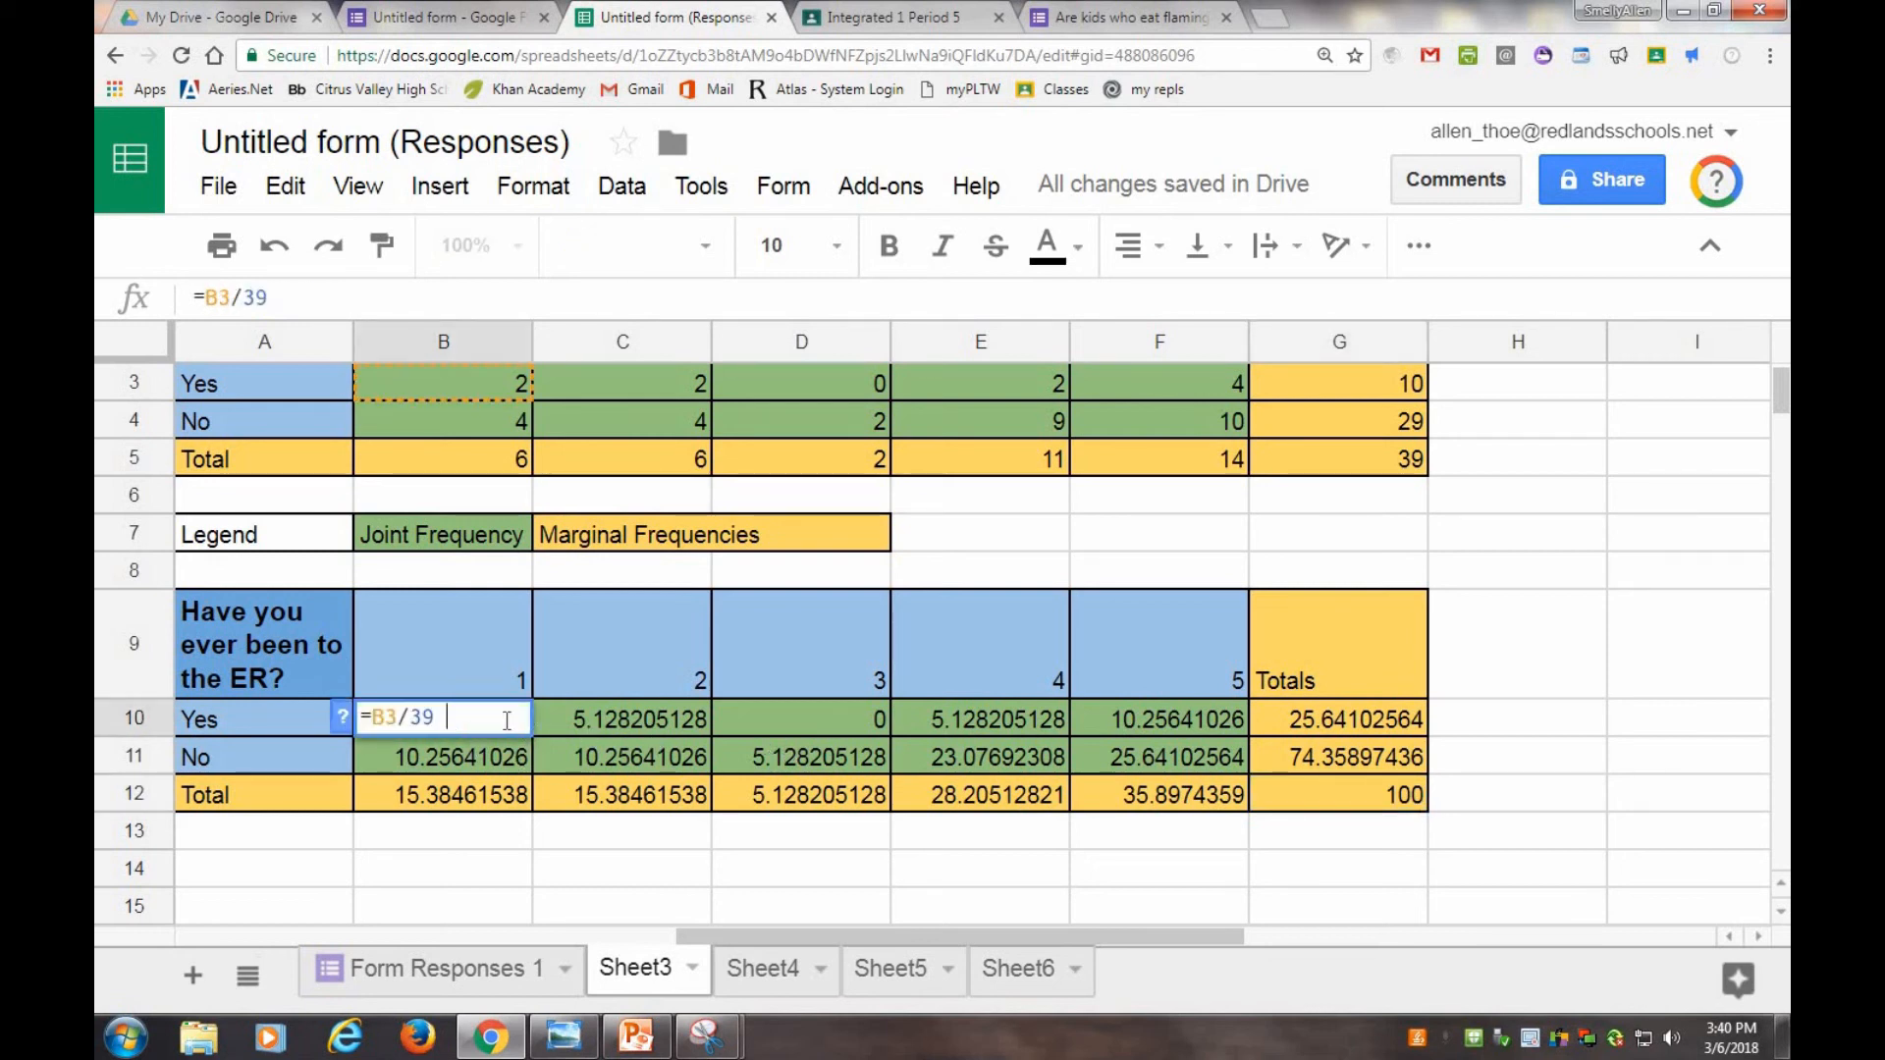
key("Return")
double_click(492, 723)
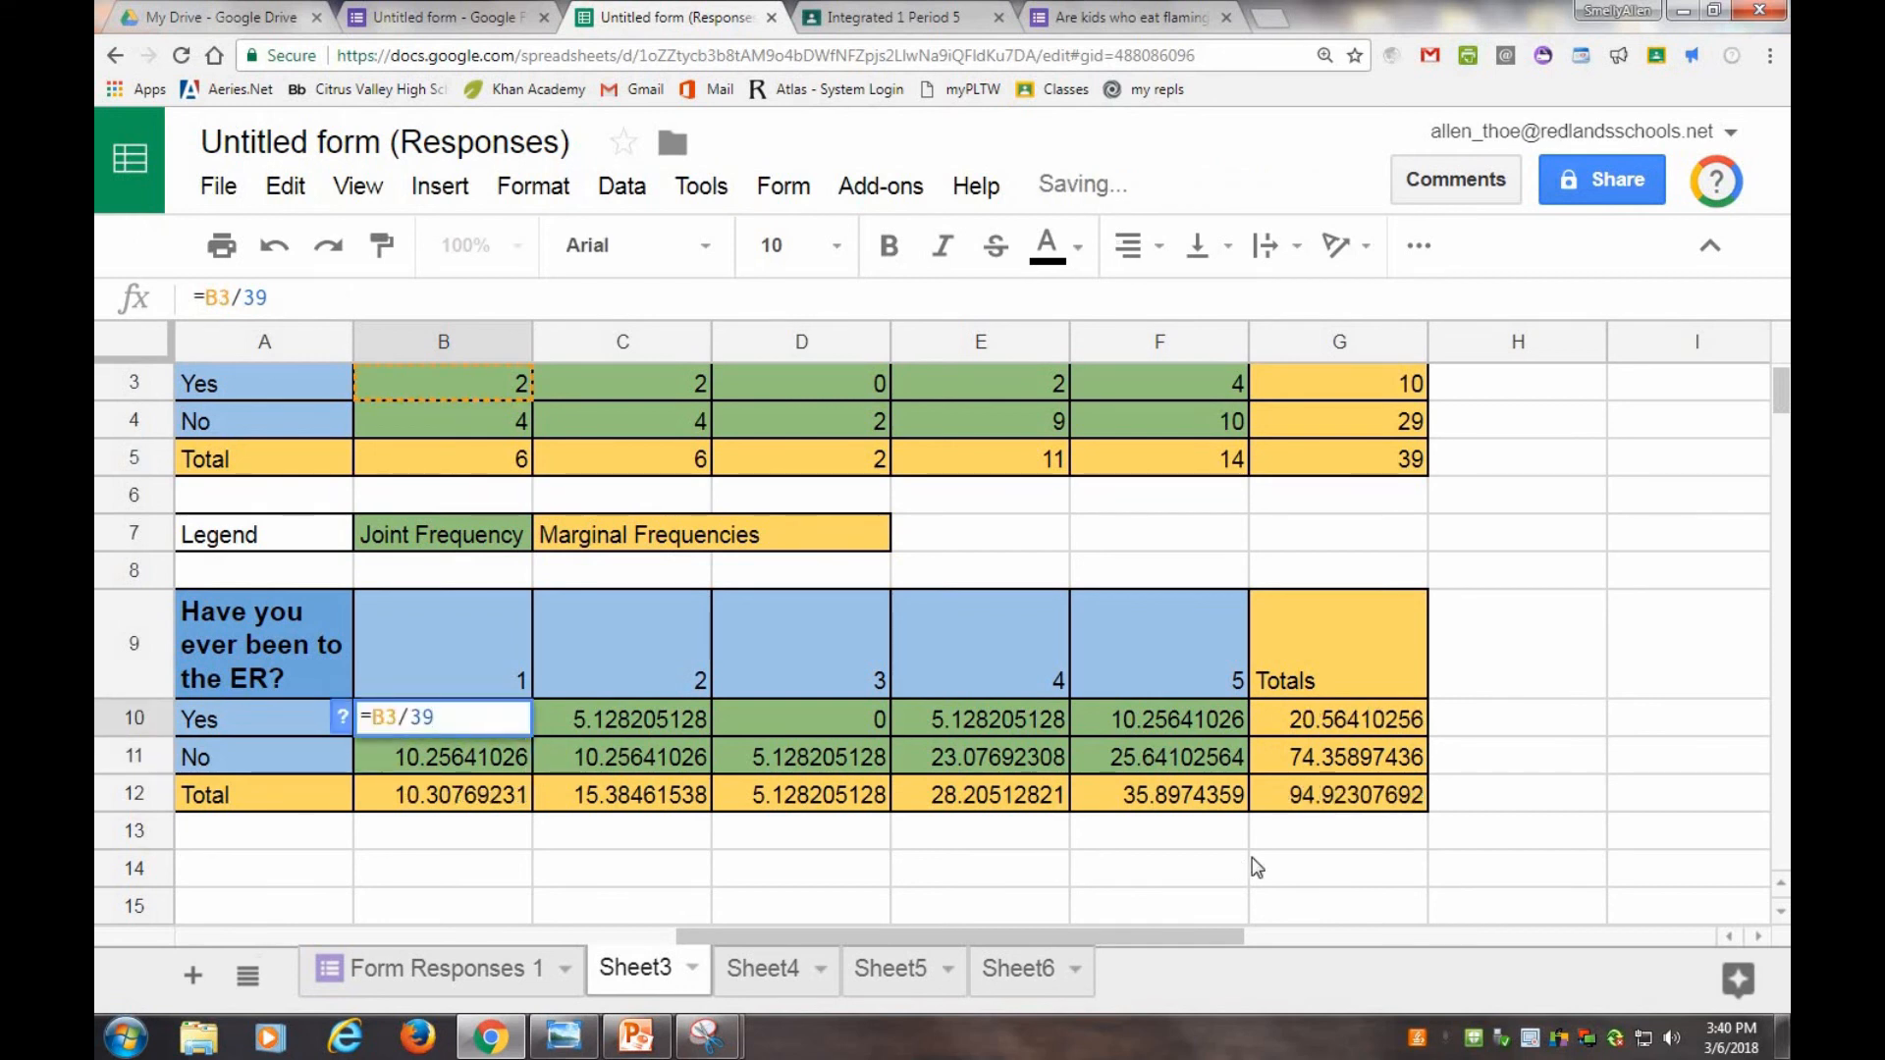
left_click(405, 790)
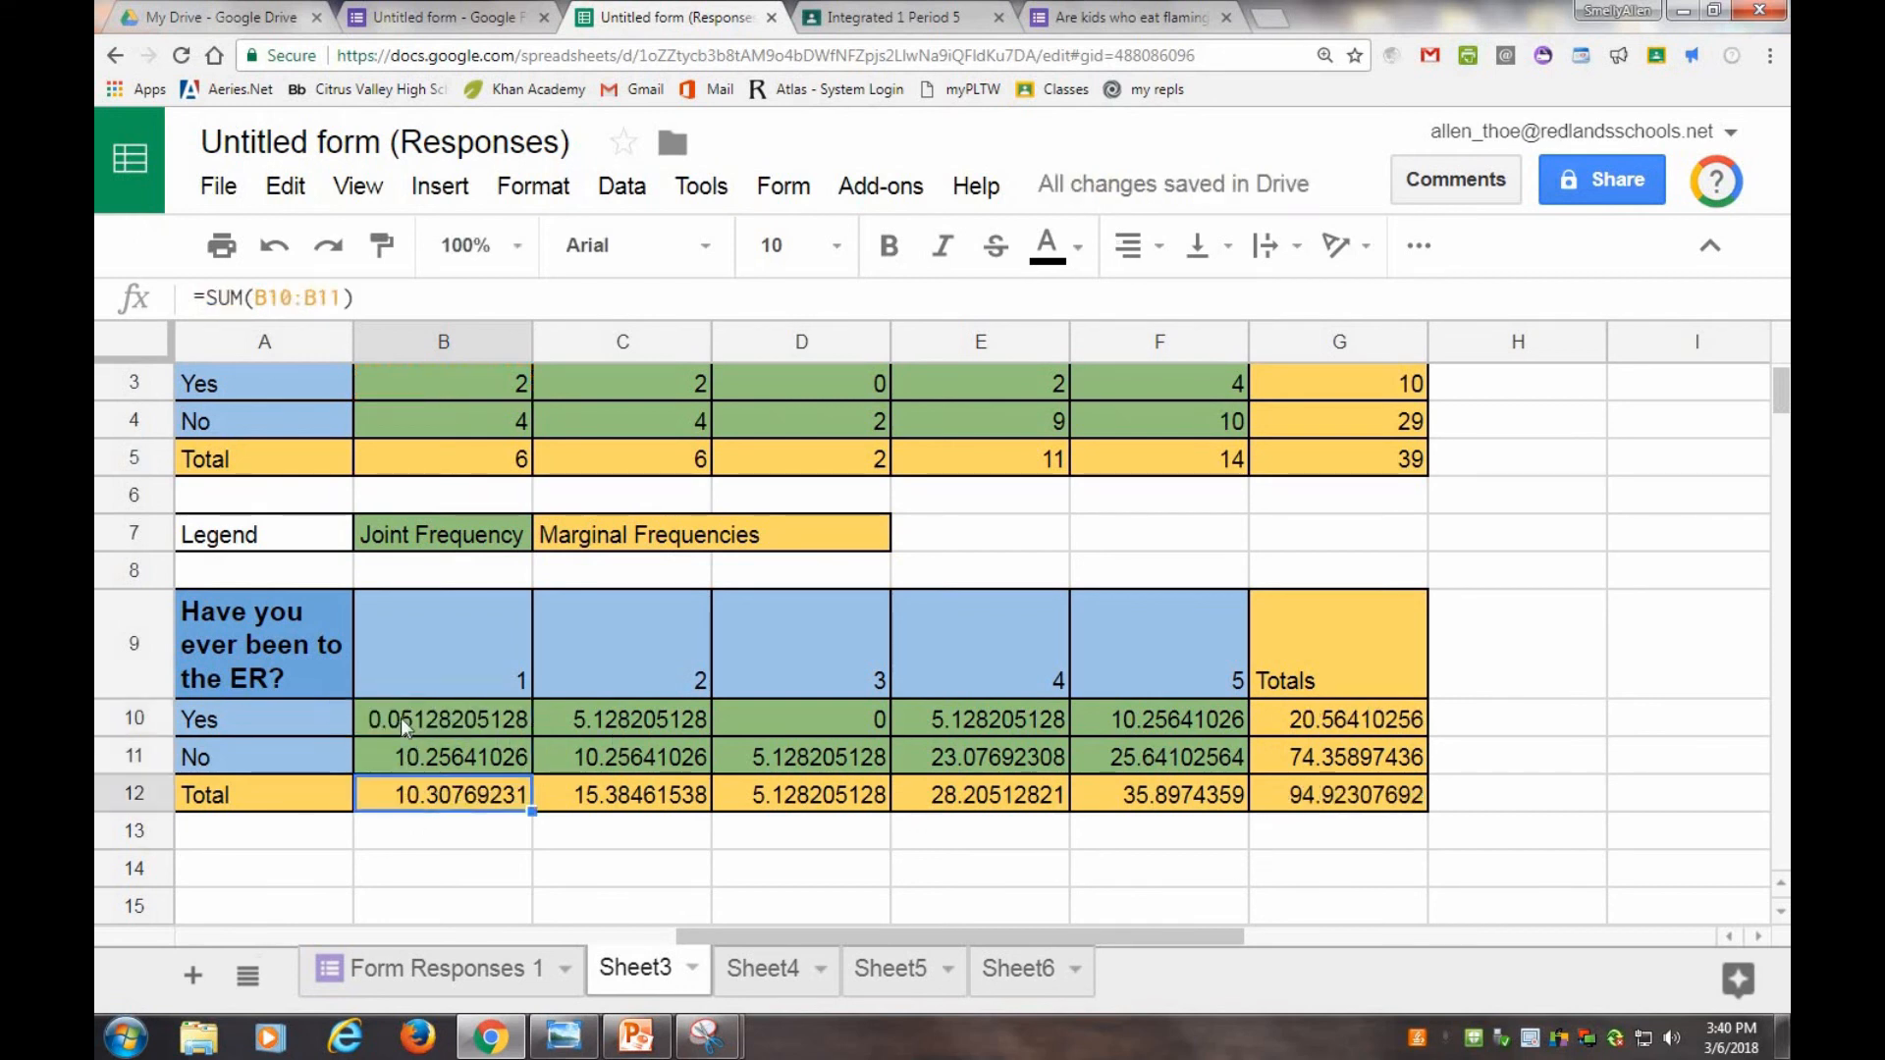
Copy B10's formula and paste it across the joint frequency cells B10 to F11.
right_click(401, 718)
left_click_drag(470, 716, 1208, 761)
right_click(551, 758)
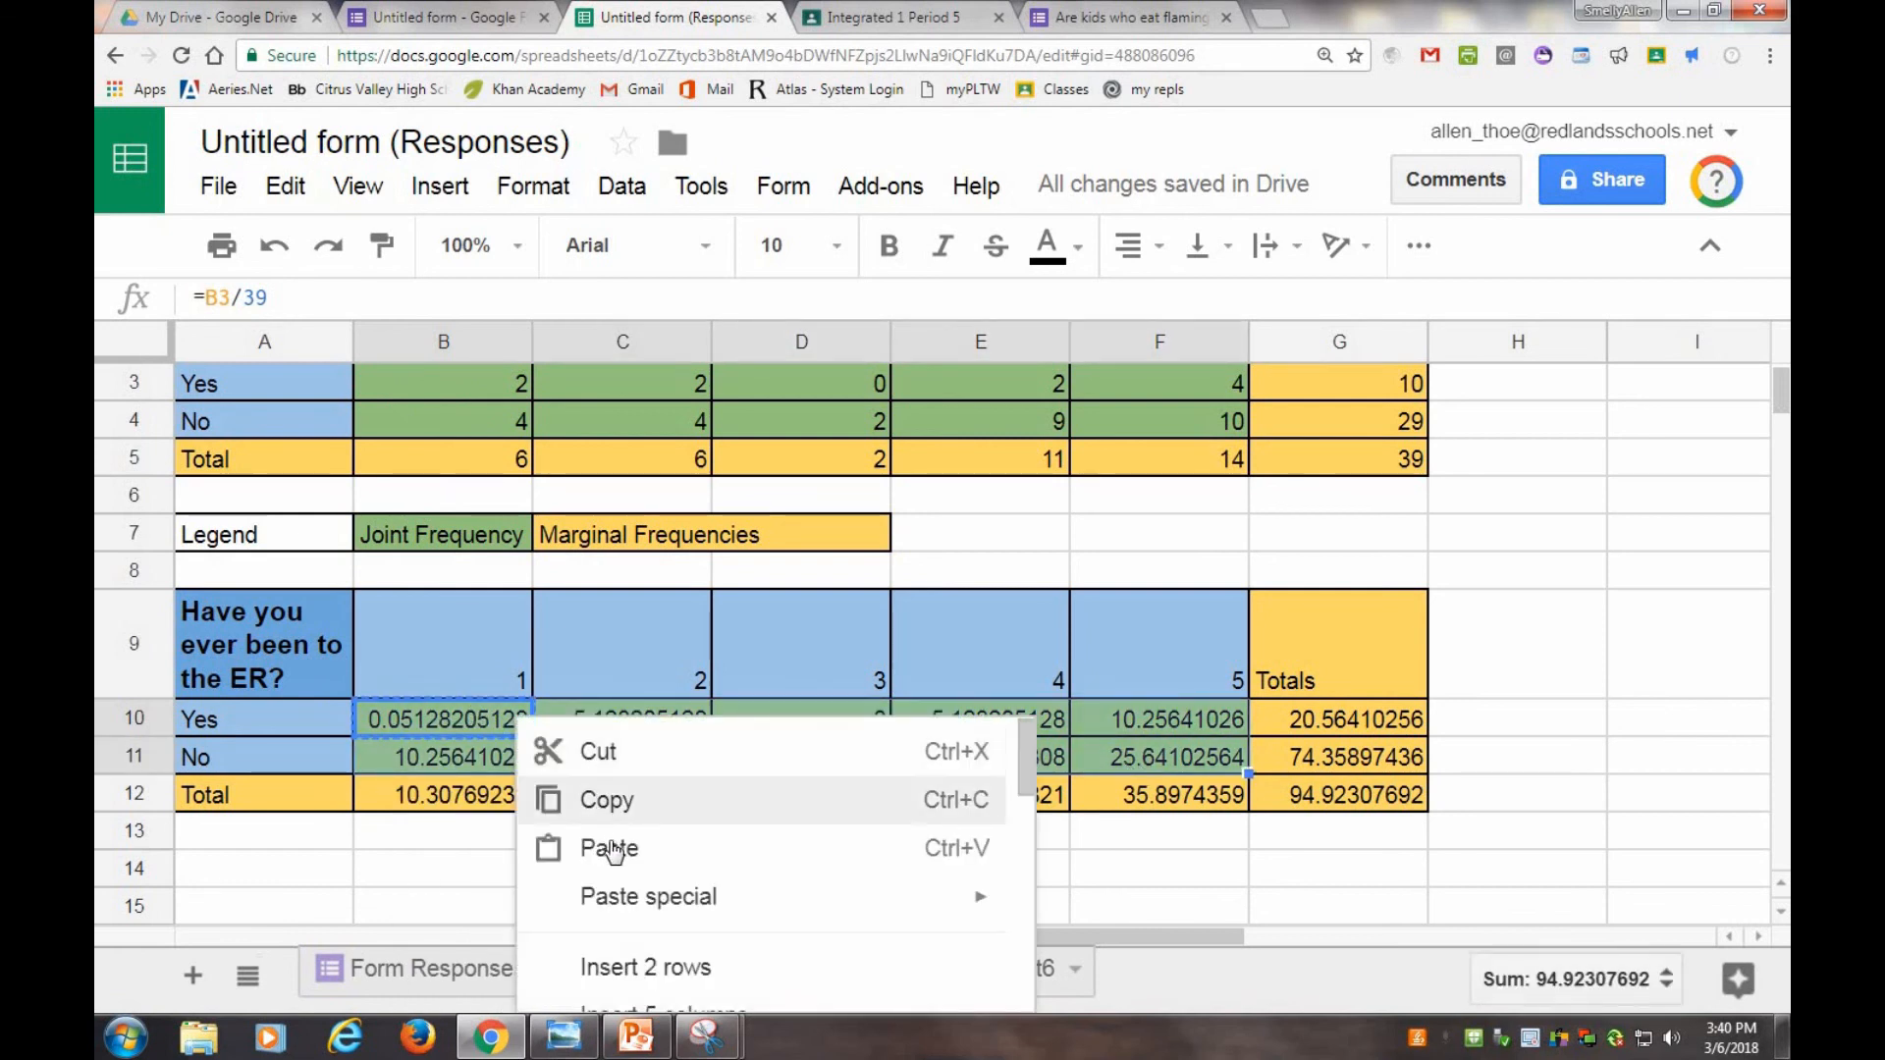
left_click(608, 850)
left_click(1041, 831)
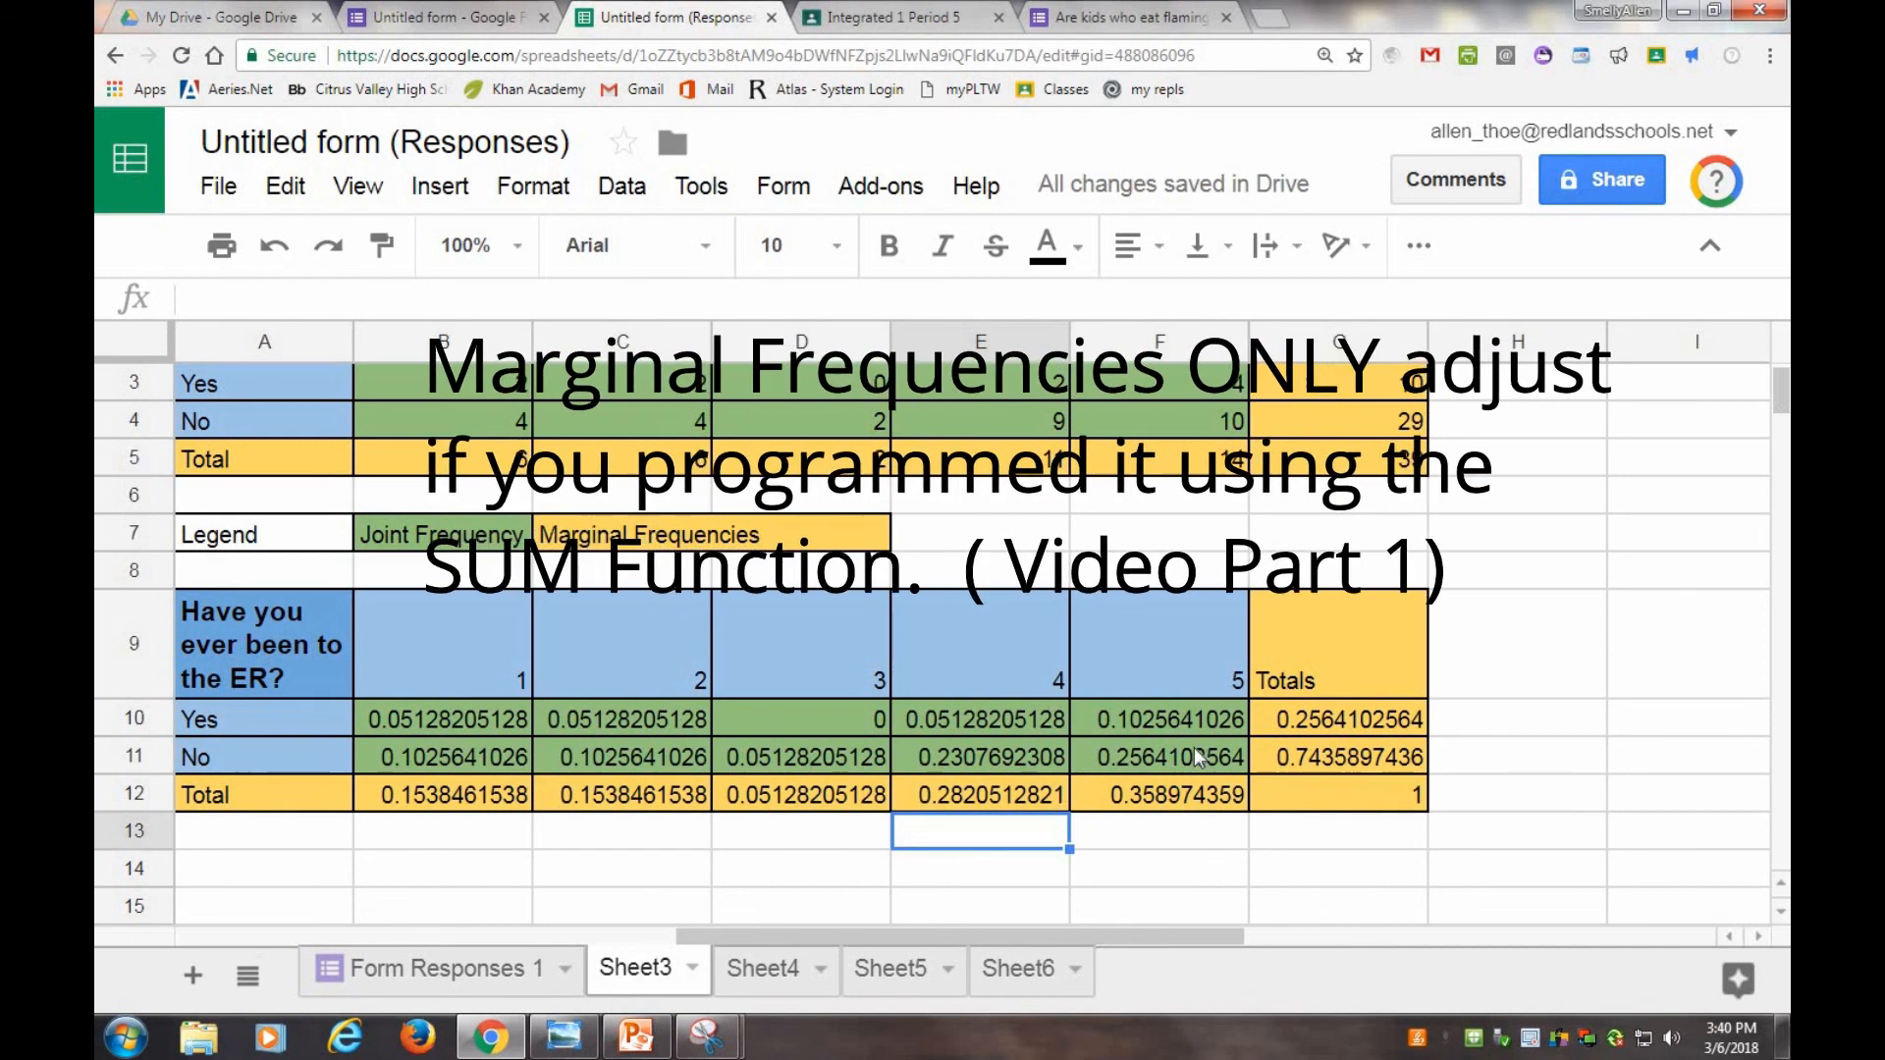
left_click(1402, 846)
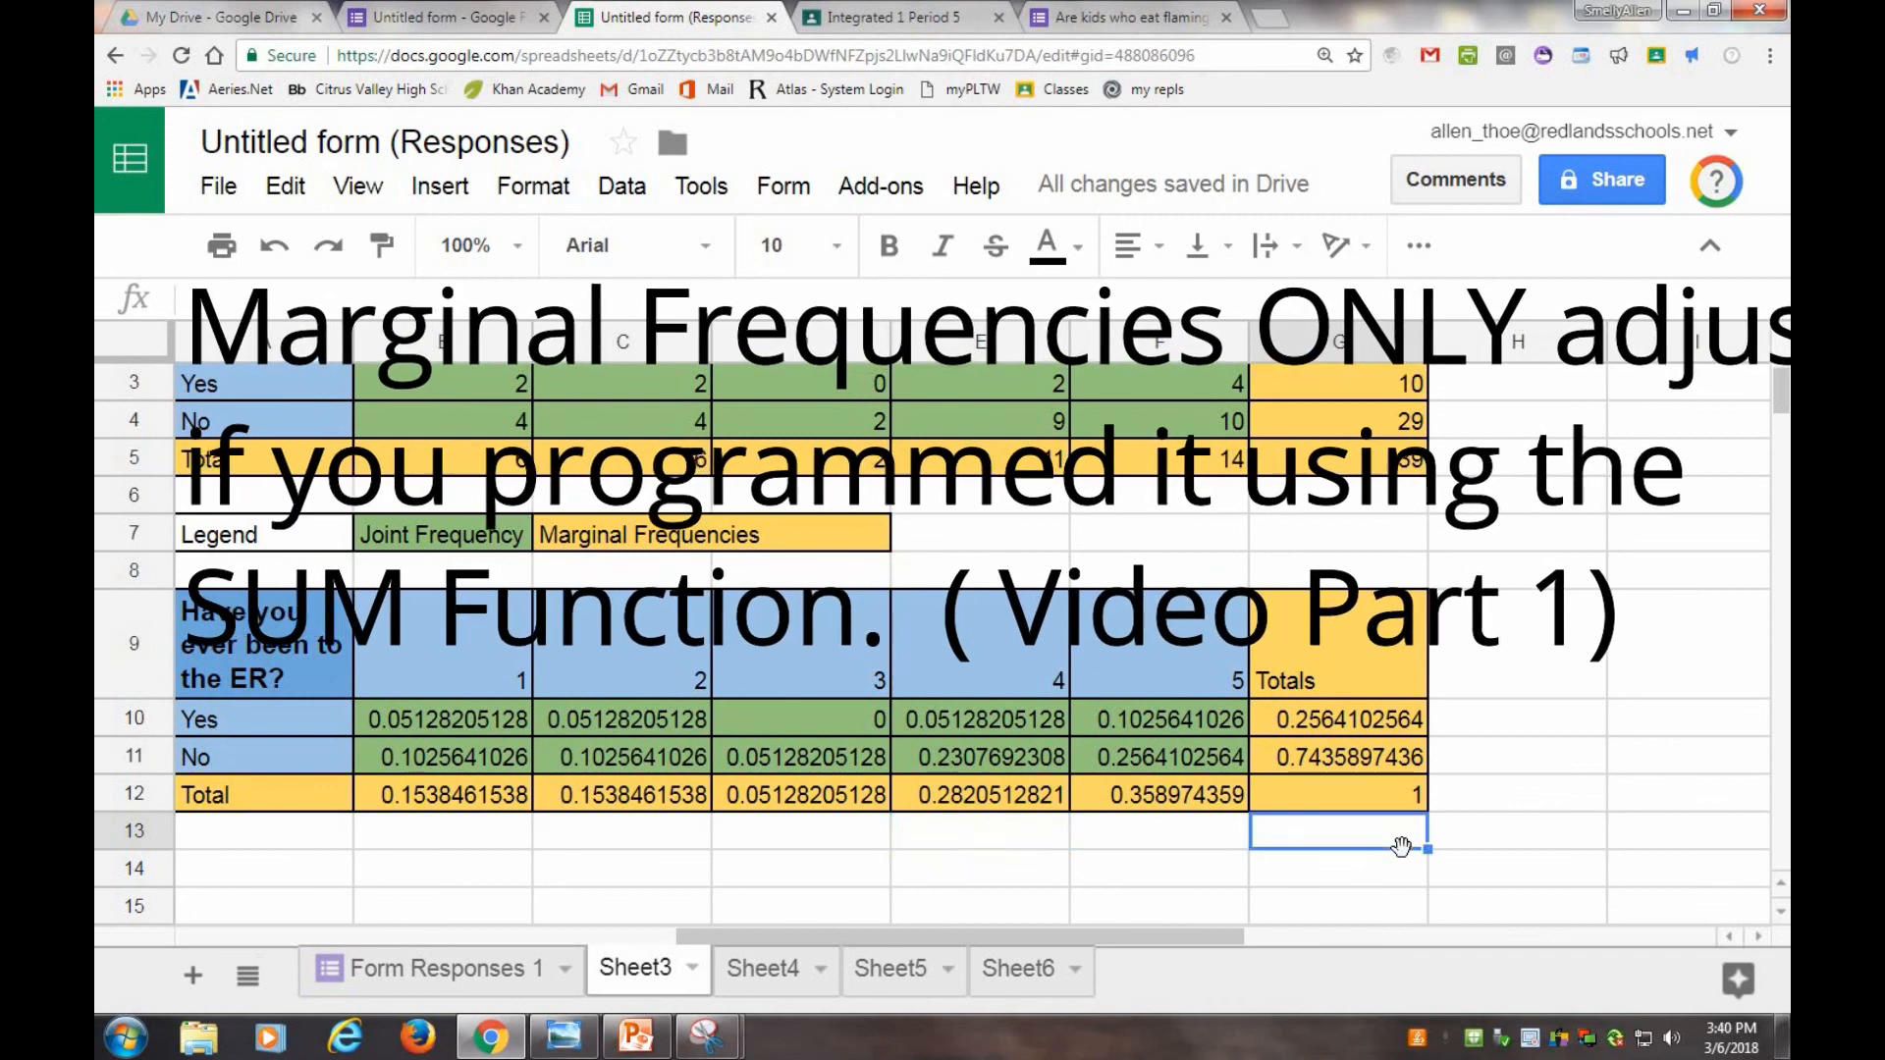